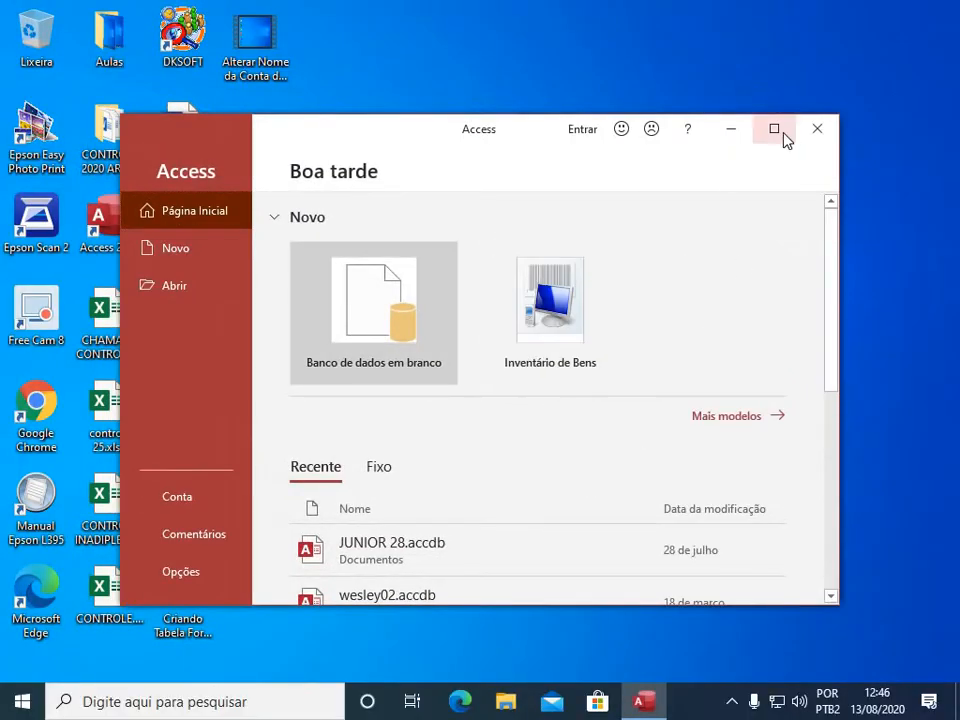
Step: Create a blank database with the file name 05 JUNIOR SISTEMA
left_click(774, 129)
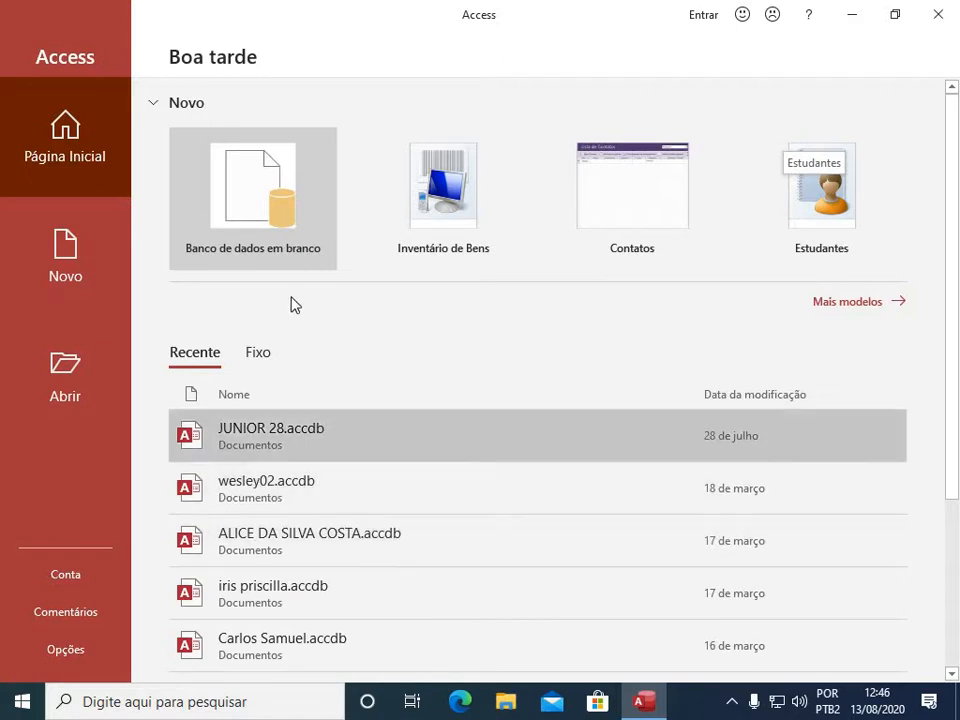
left_click(256, 198)
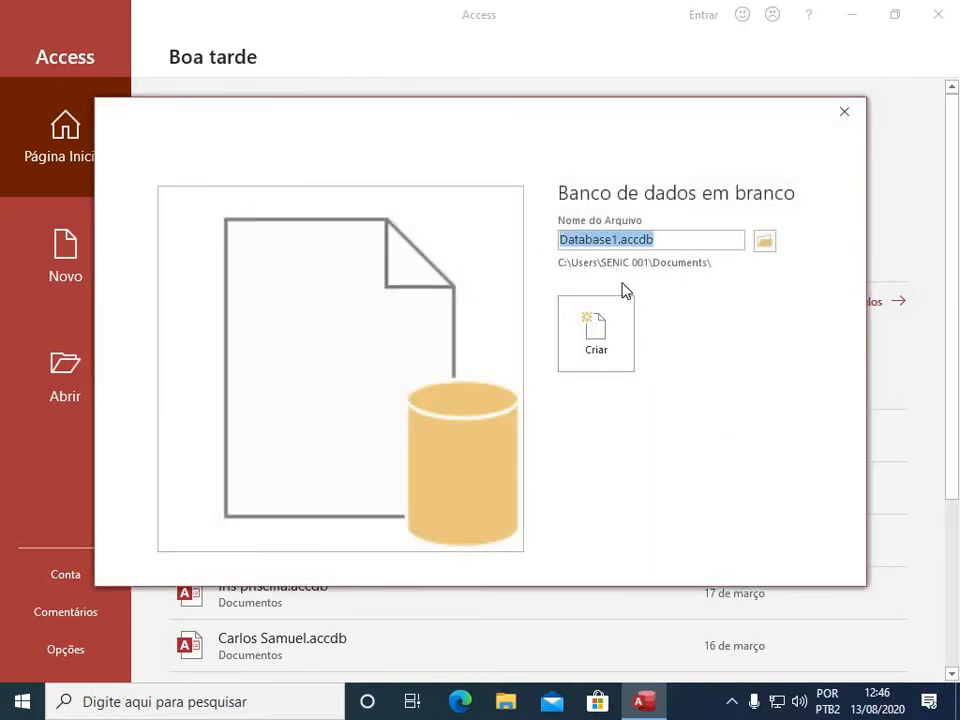
type("05")
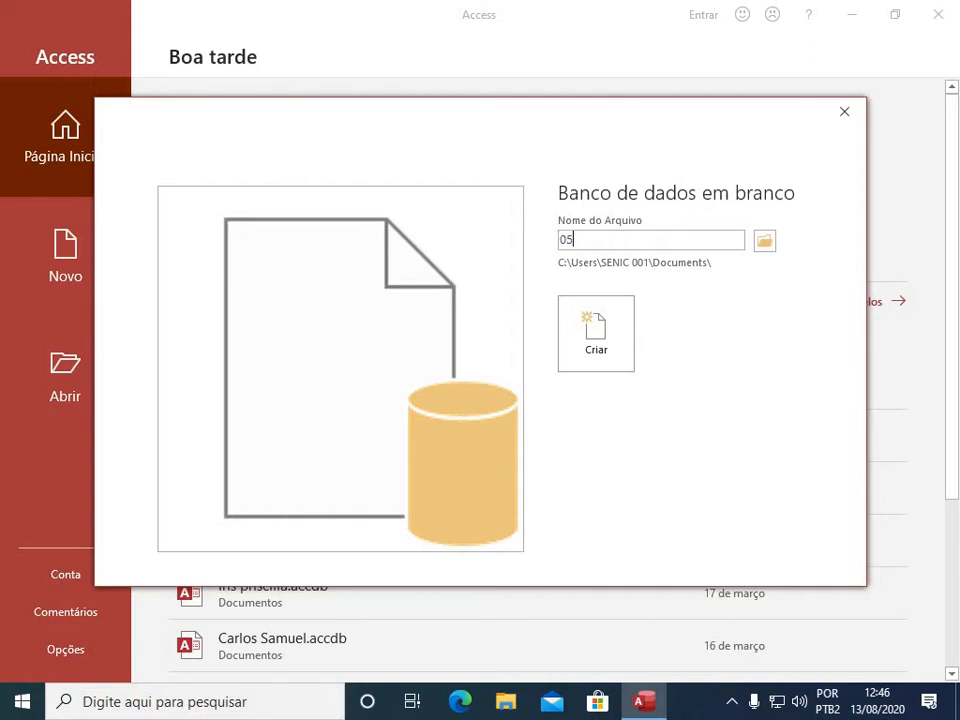
type(" JUNIOR SISTEMA")
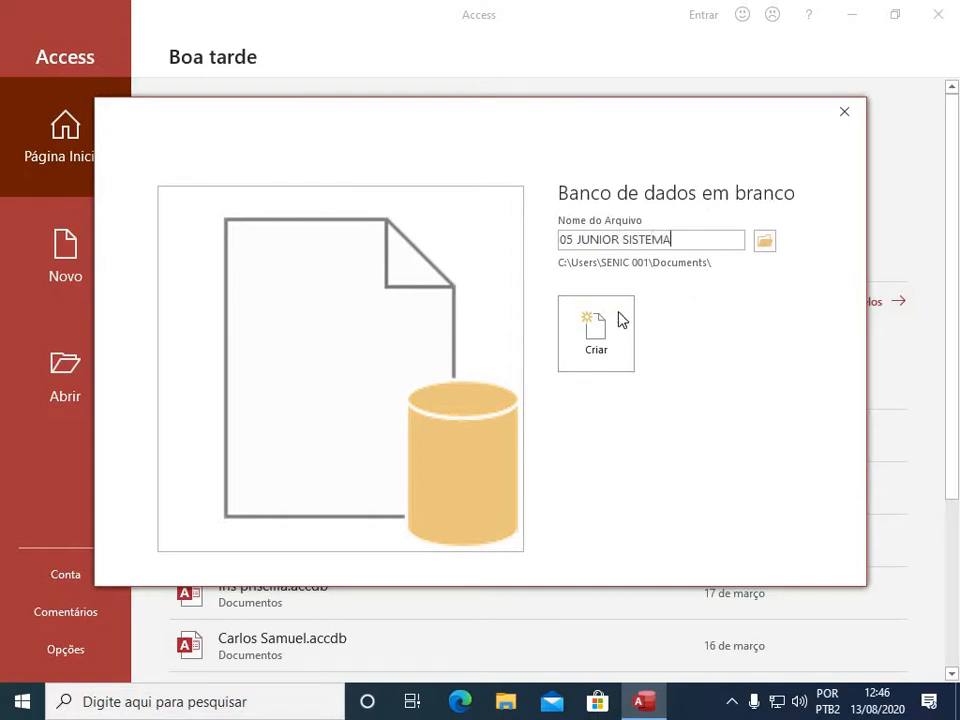
left_click(599, 335)
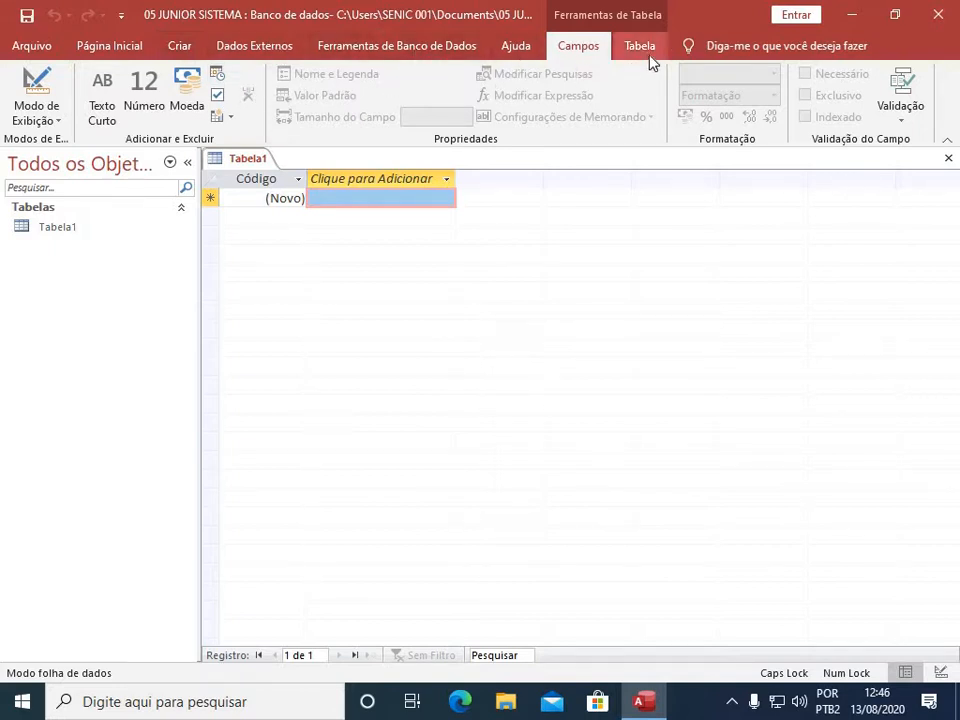
Step: Open the default table in Design view, saving it under the name CONTROLE
left_click(60, 232)
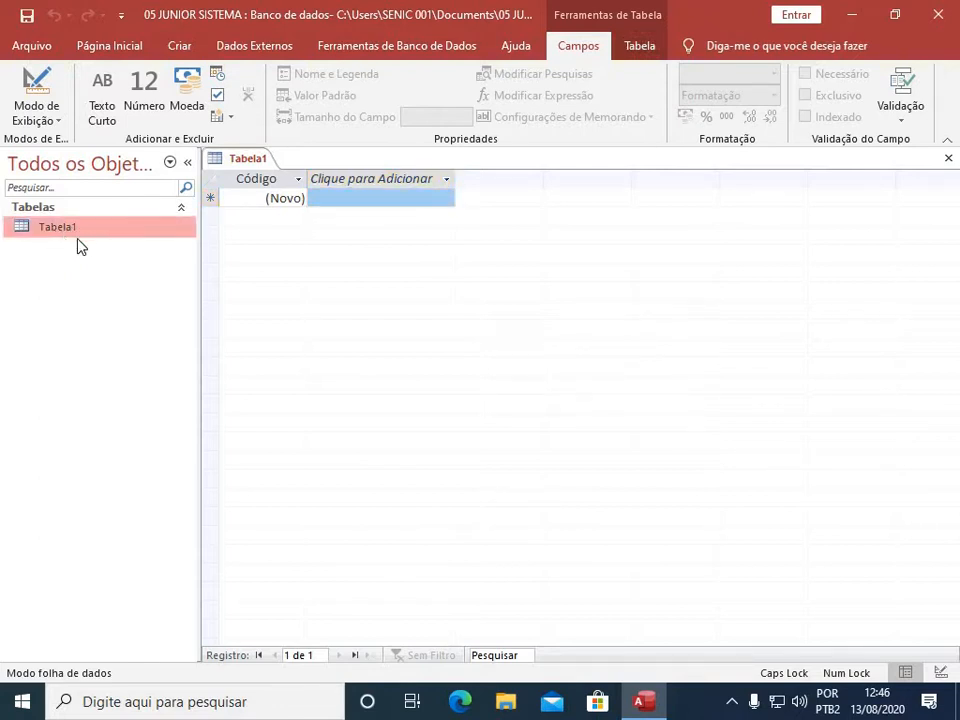
right_click(78, 236)
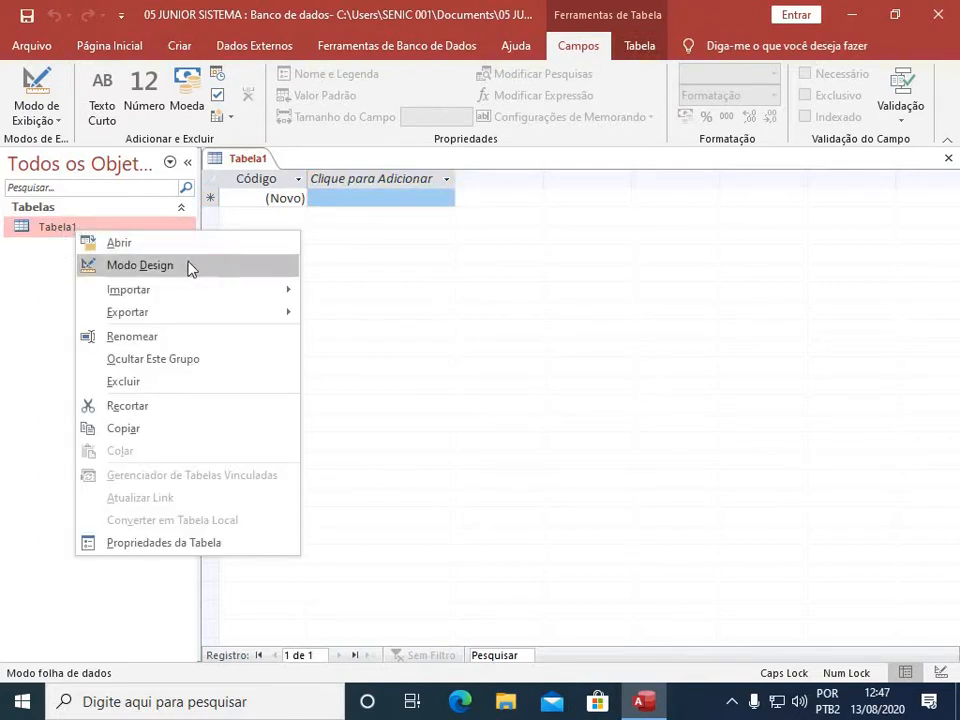
left_click(140, 265)
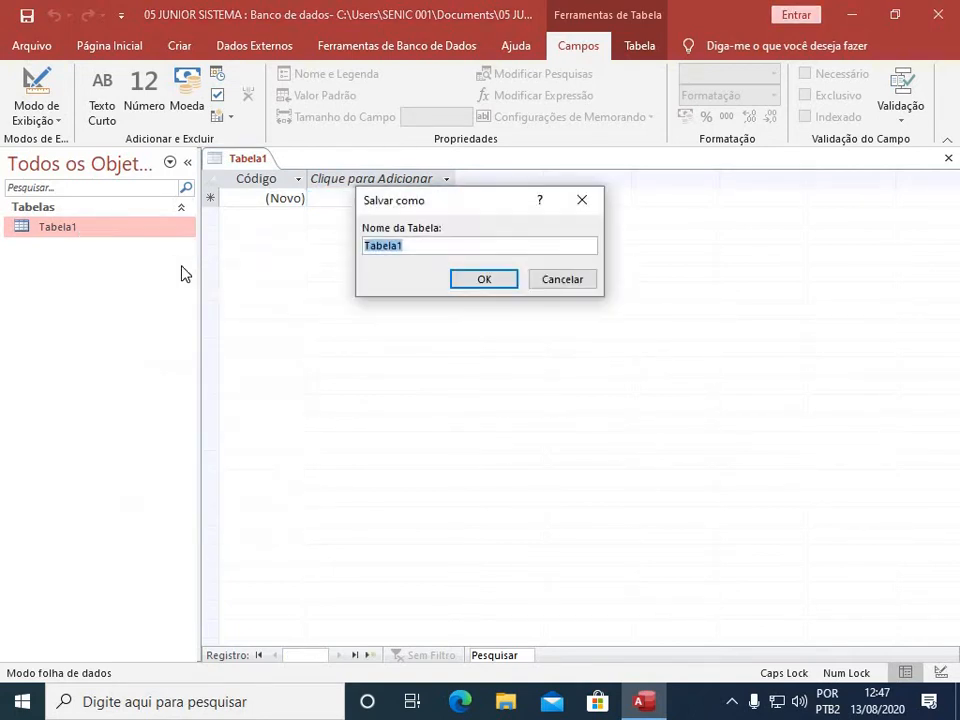
type("CONTROLE")
key("Return")
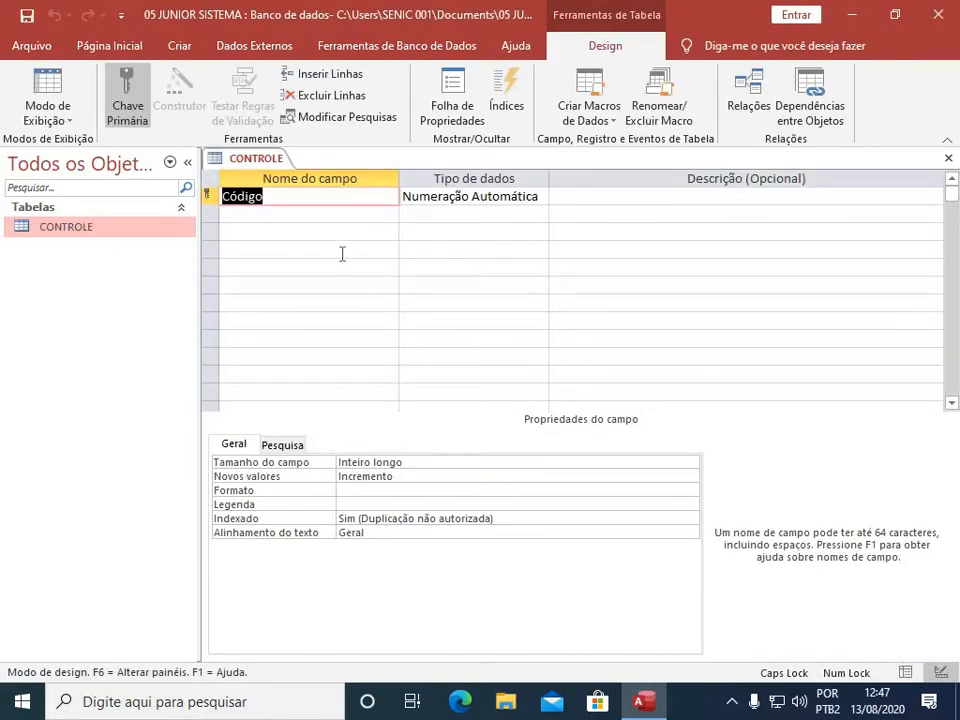
Step: Add the fields NOME and SOBRENOME below Código in the CONTROLE table design
left_click(313, 212)
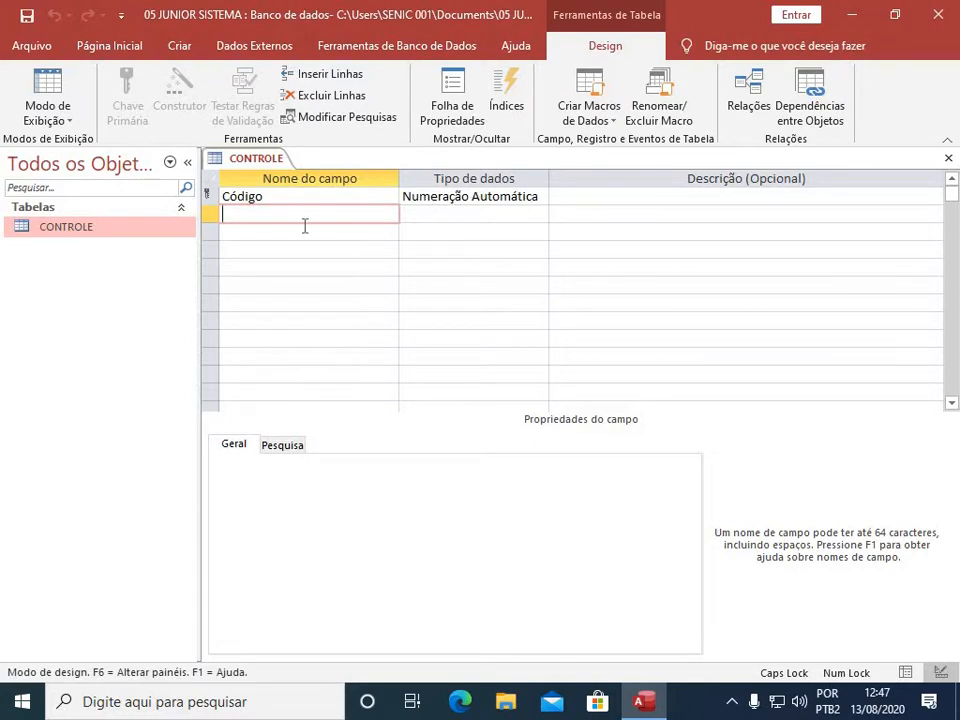
type("NOME")
left_click(305, 226)
type("S")
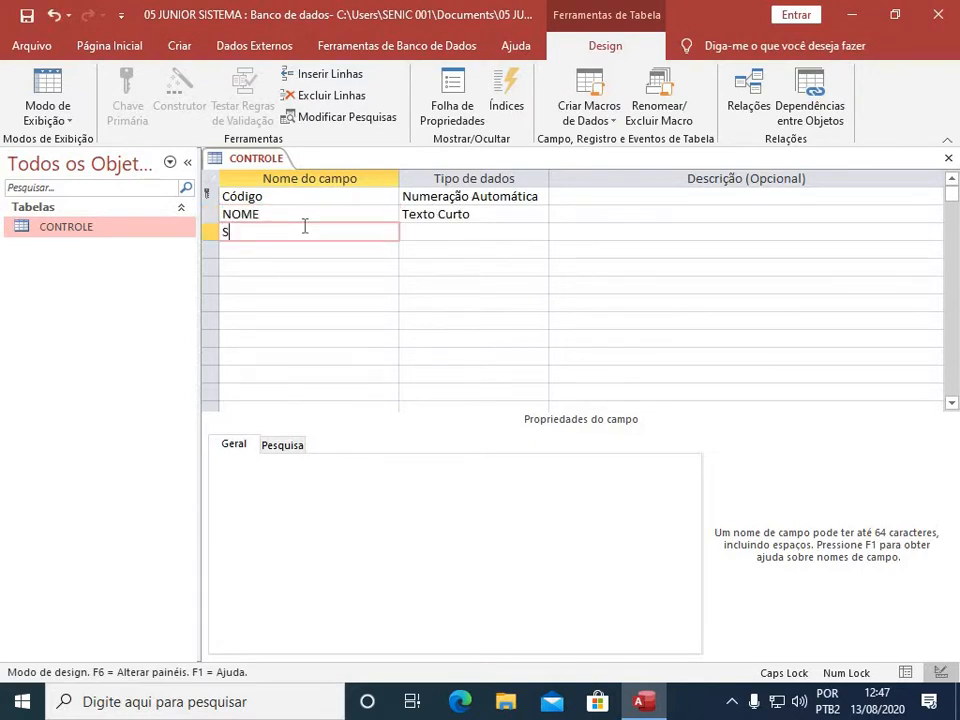
type("O")
type("BRENOM")
key("BackSpace")
type("NOME")
key("Down")
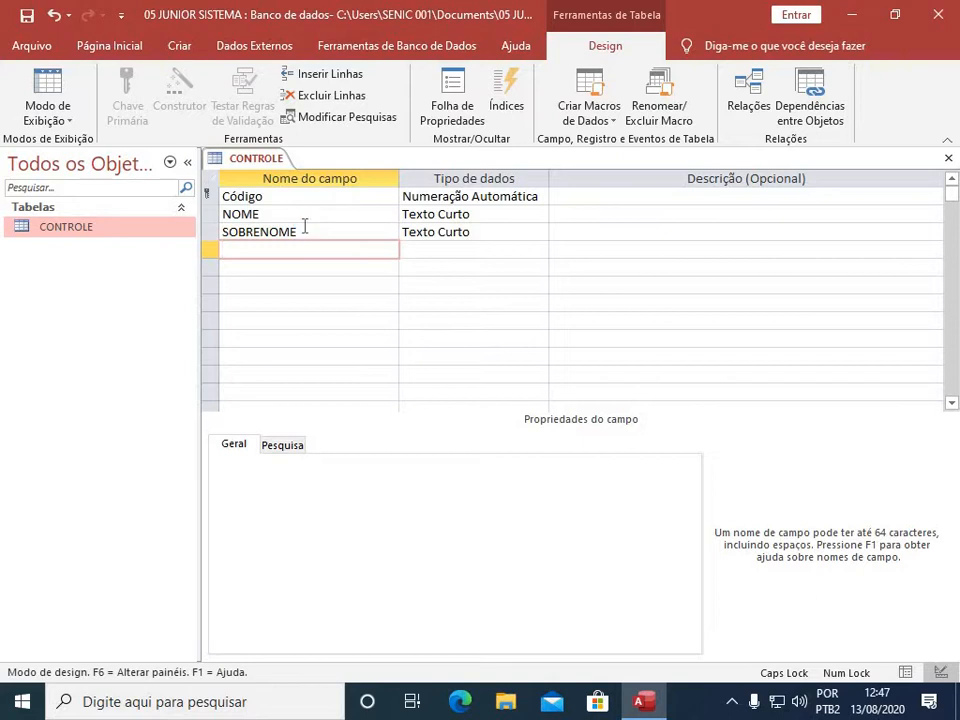
Step: Add the fields DATA DE NASCIMENTO, SEXO and ESTADO CIVIL below SOBRENOME in the CONTROLE table
type("DATA DE NASCIMENTO")
key("Down")
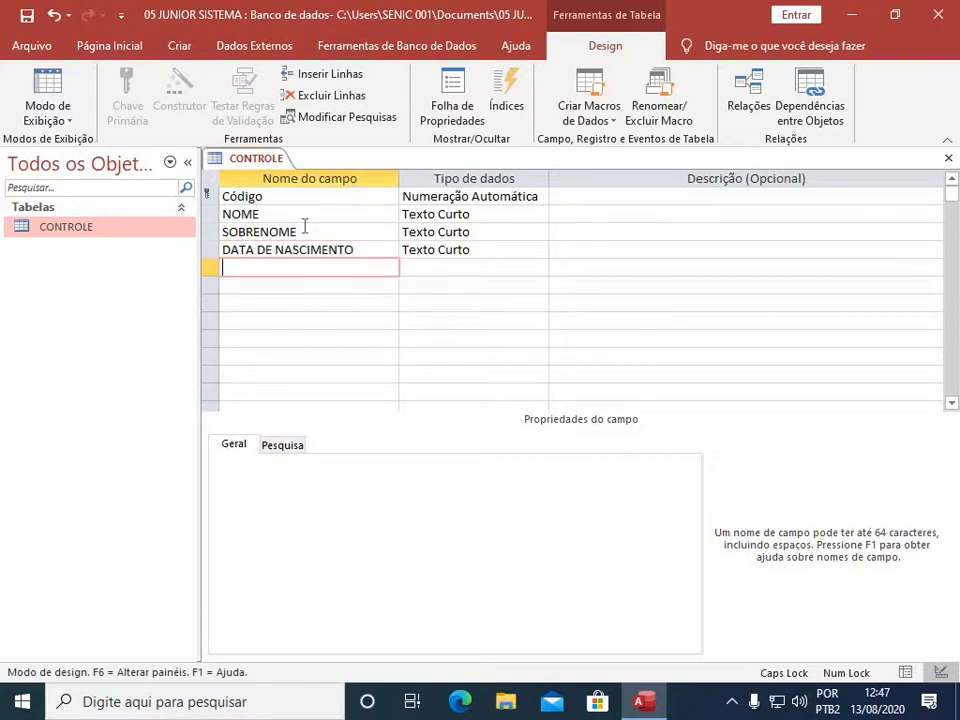
type("SEXO")
key("Down")
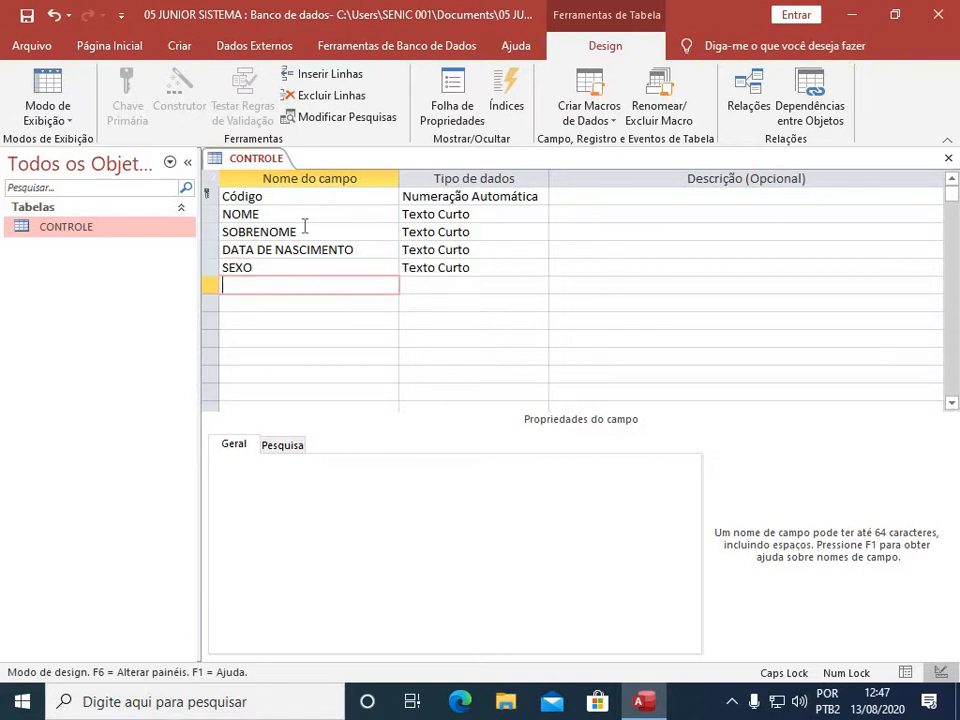
type("ESTADO CIVIL")
key("Down")
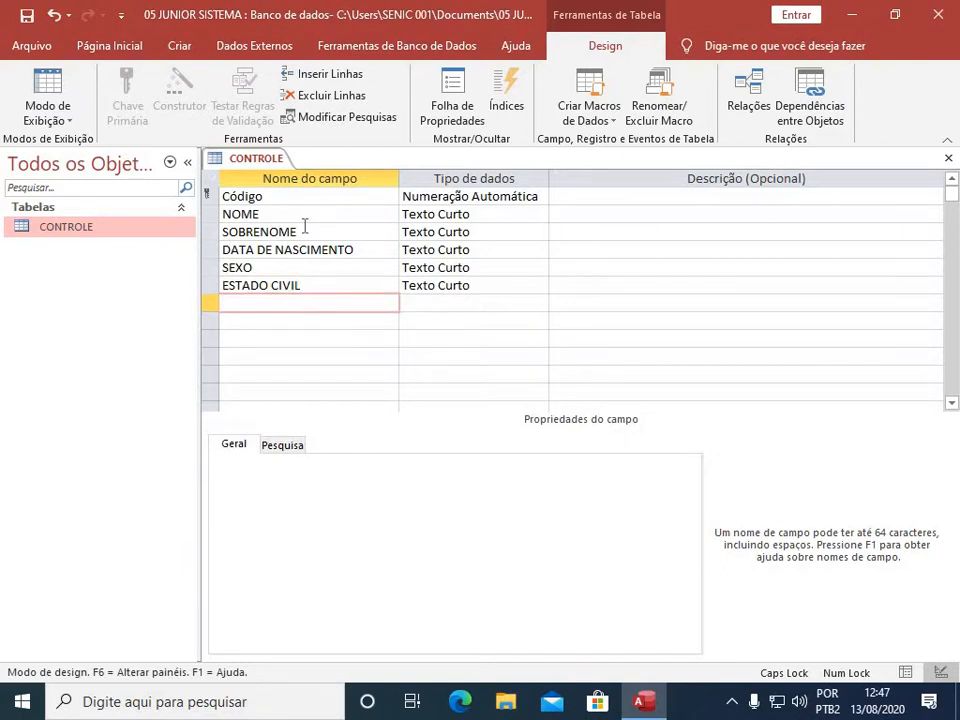
Step: Add the fields RG, CPF and TELEFONE to the CONTROLE table, and save and close it
type("RG")
key("Down")
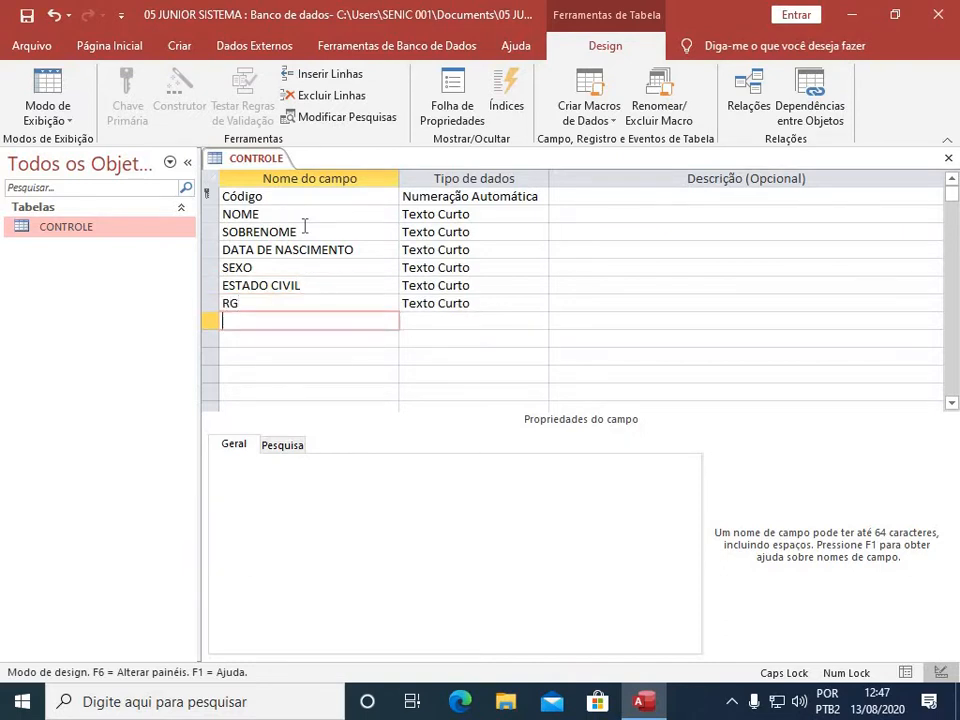
type("CPF")
key("Down")
type("TELEFONE")
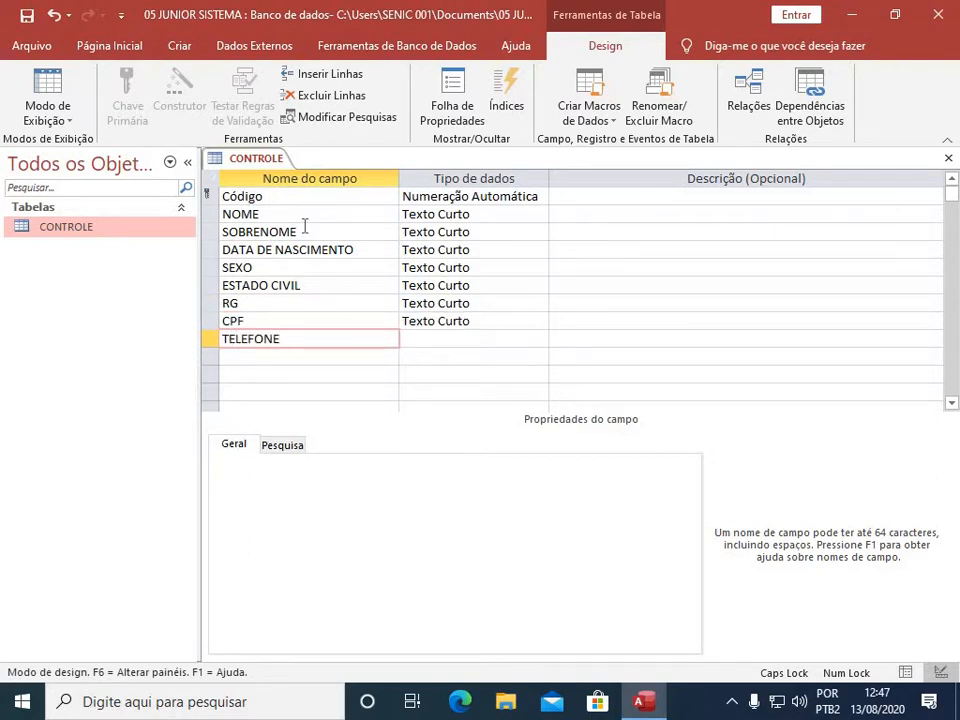
key("Down")
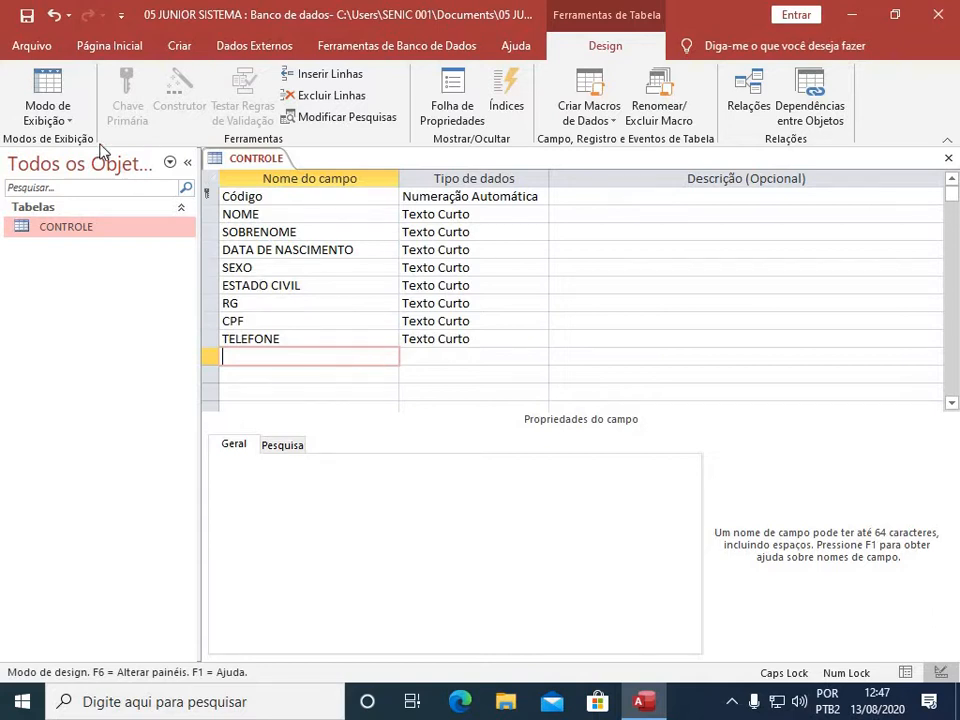
left_click(28, 20)
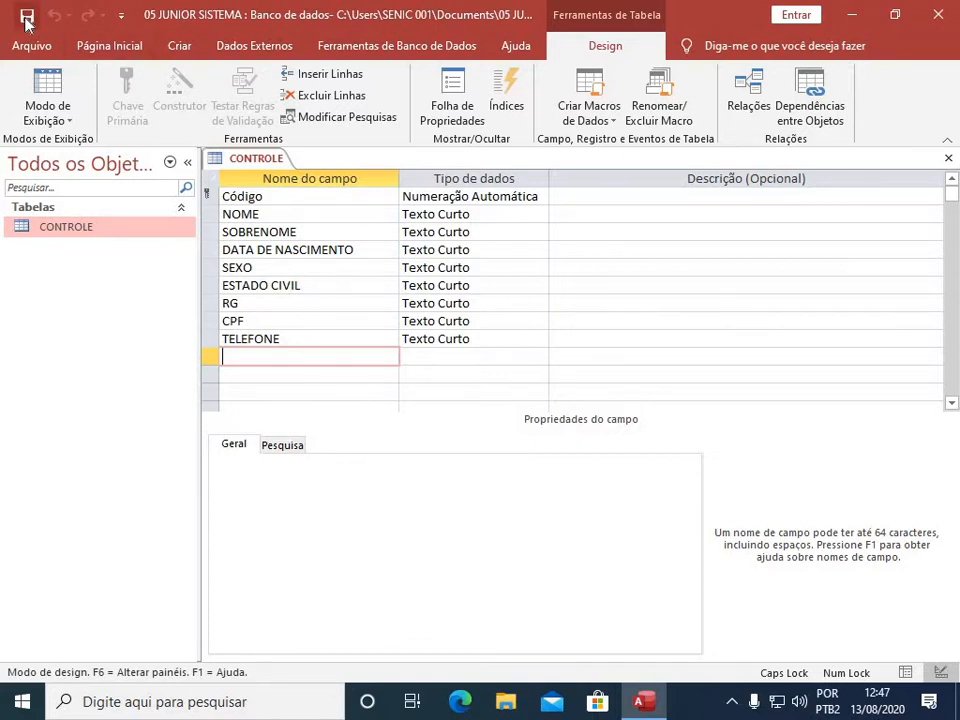
left_click(948, 159)
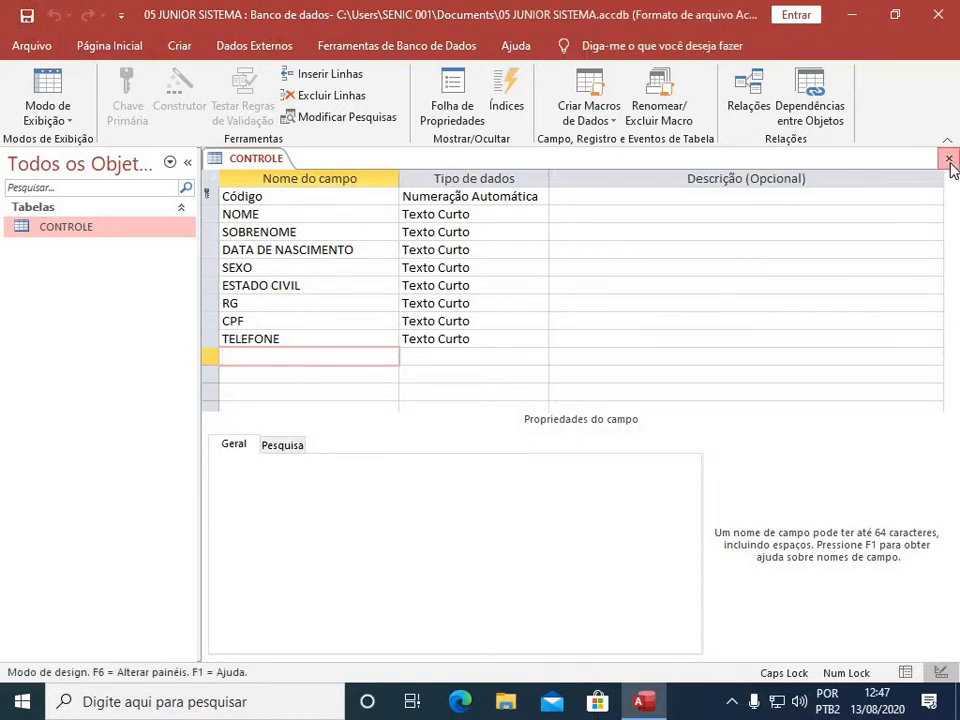
Step: Create a second table and open it in Design view, saving it under the name FUNCIONARIOS
left_click(182, 50)
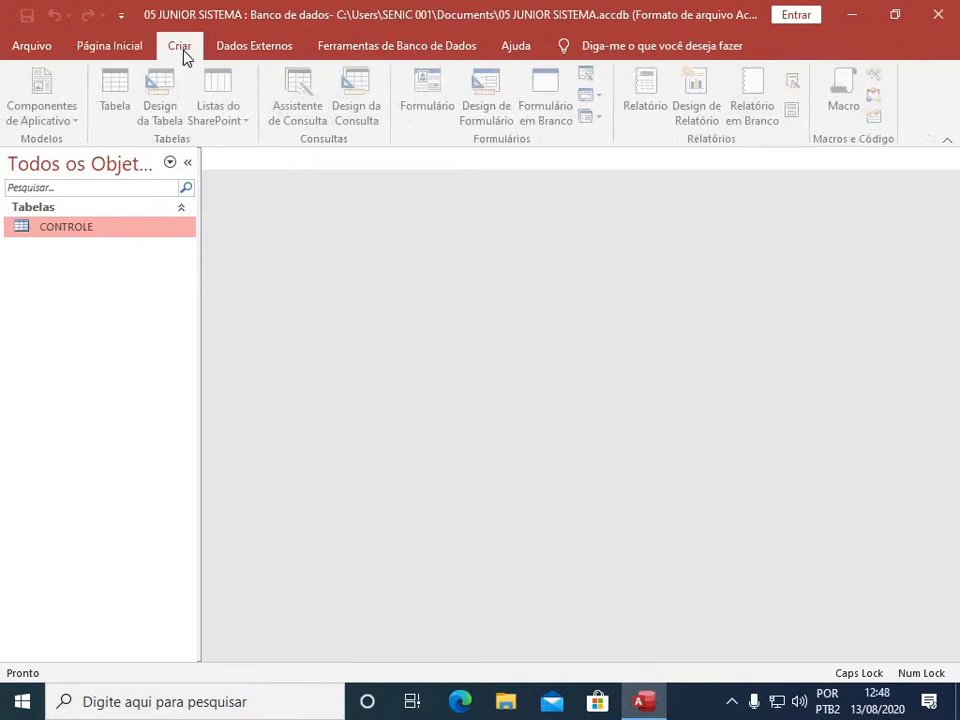
left_click(112, 90)
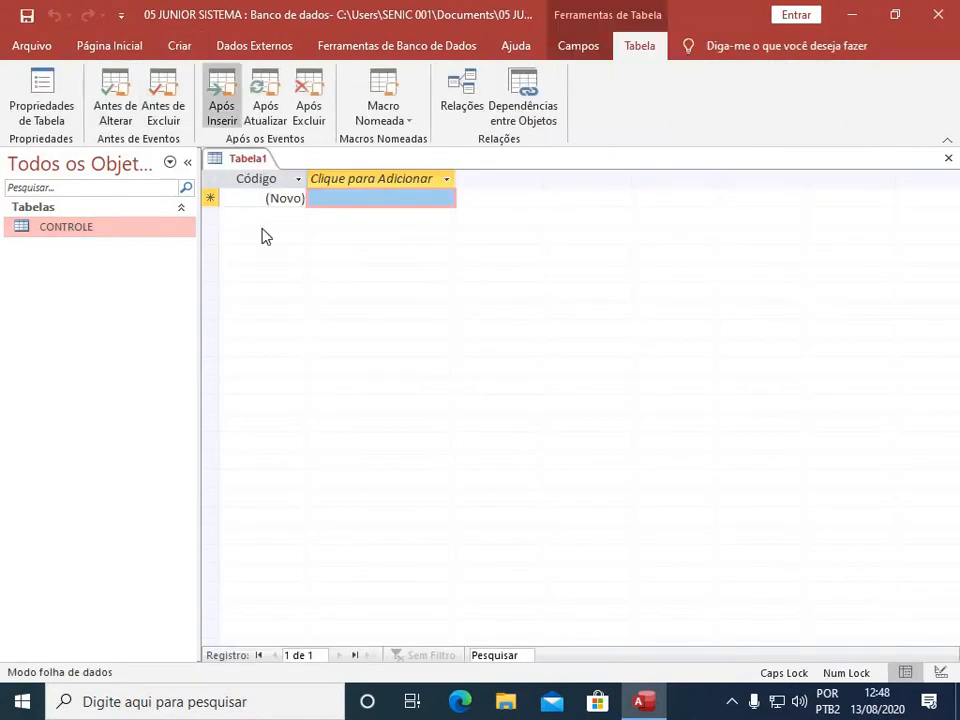
left_click(75, 256)
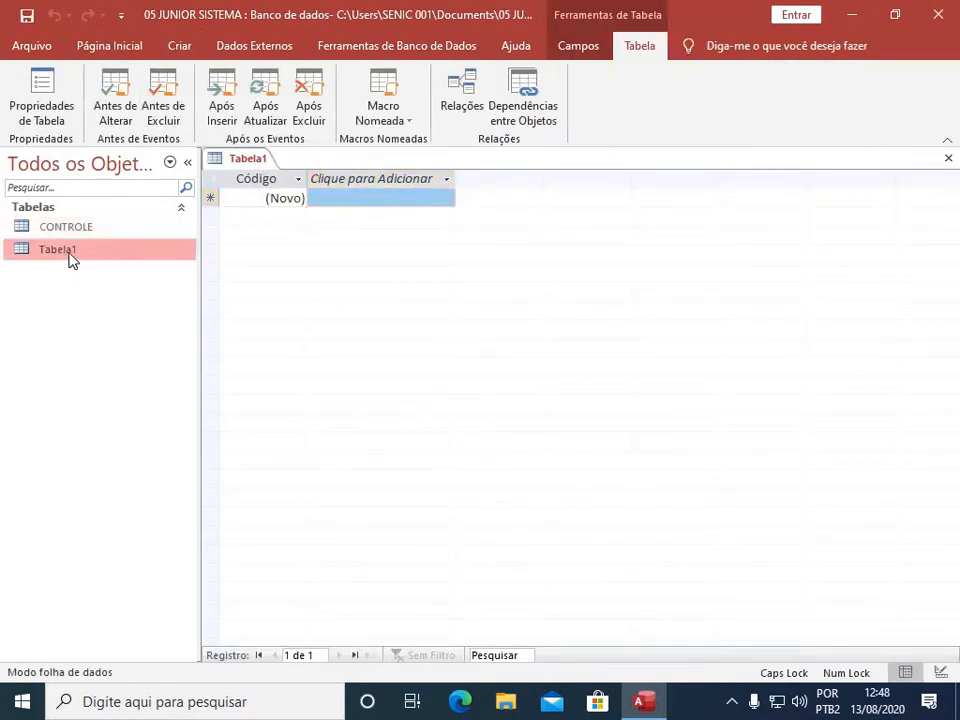
right_click(72, 258)
left_click(137, 285)
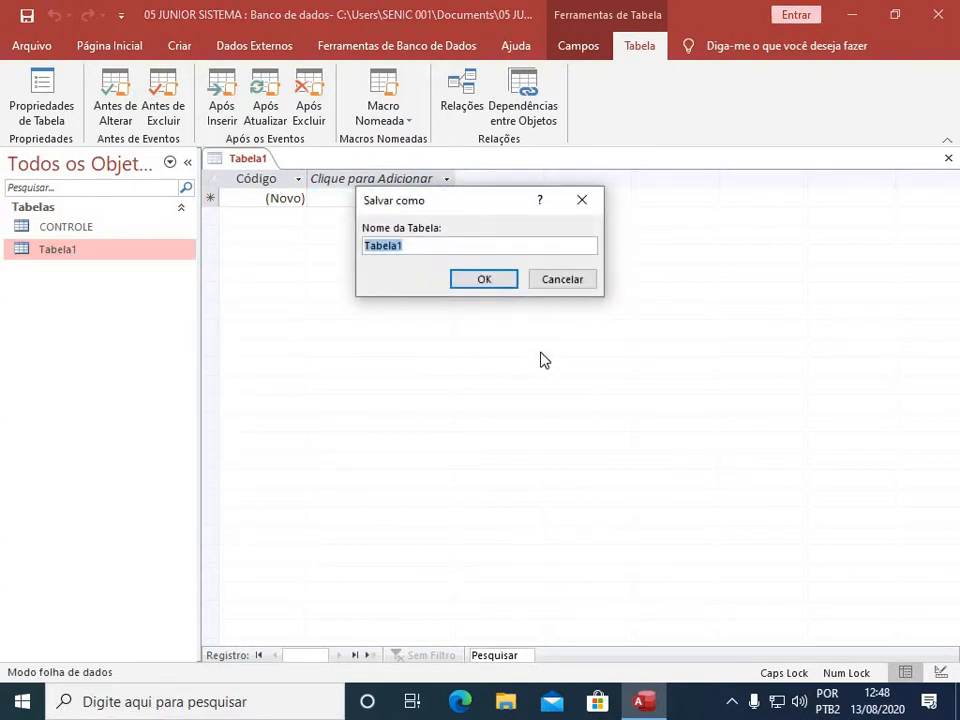
type("FUNCIONARIOS")
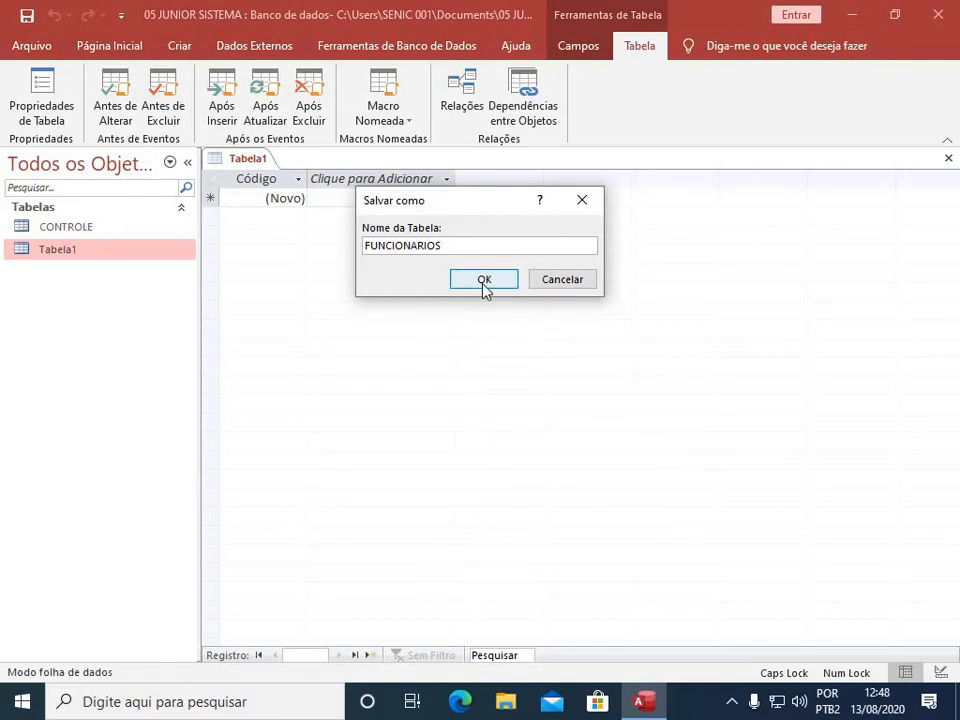
left_click(485, 289)
Step: Add the fields EMPRESA, NOME and CARGO below Código in the FUNCIONARIOS table design
left_click(282, 216)
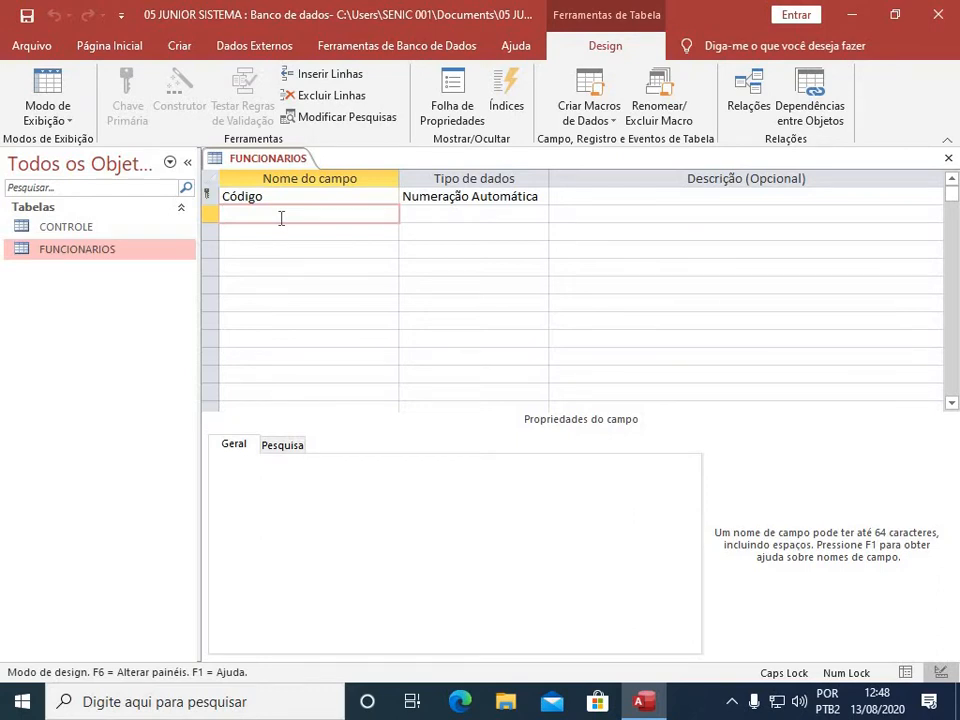
type("EMPRESA")
key("Down")
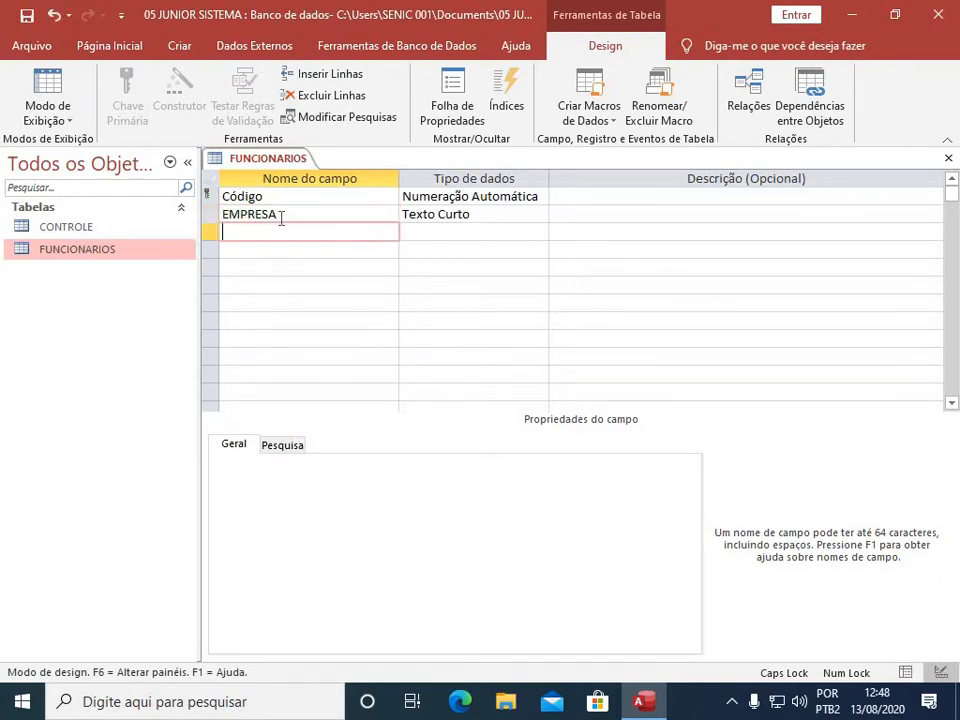
type("NOME")
key("Down")
type("C")
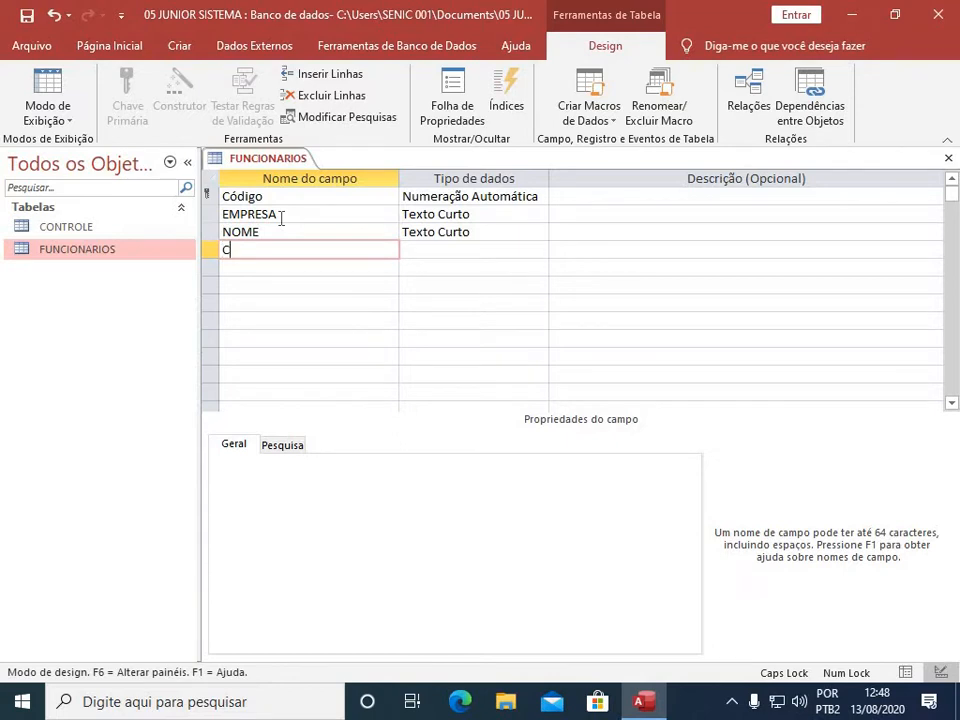
type("ARGO")
key("Down")
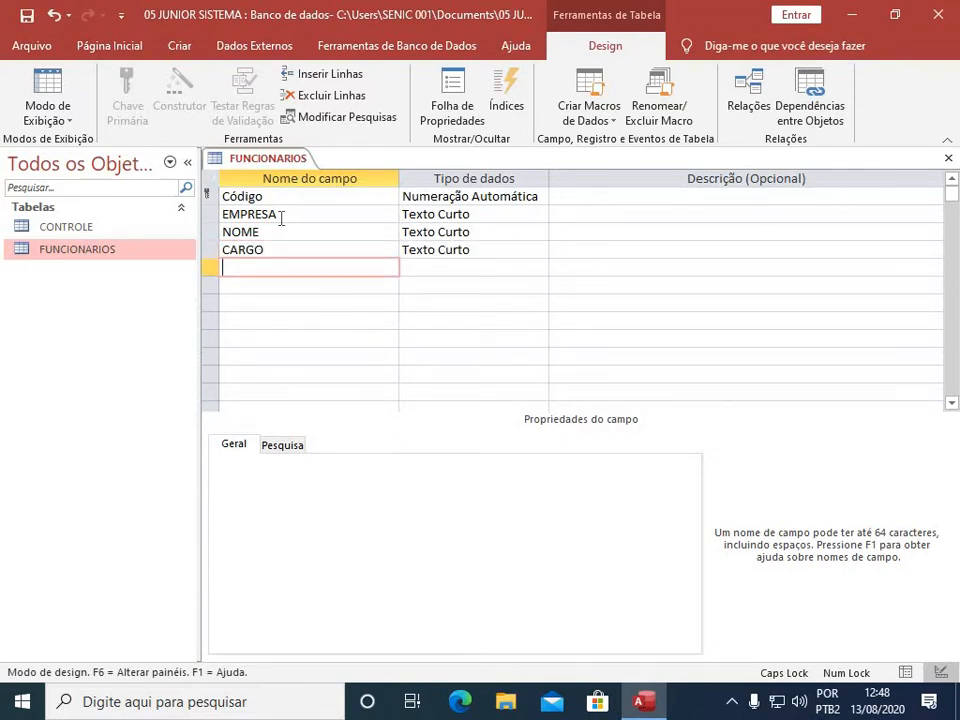
Step: Add a field named SALÁRIO below CARGO in the FUNCIONARIOS table
type("SALÃRIO")
key("BackSpace")
key("BackSpace")
key("BackSpace")
key("BackSpace")
type("ÃRIO")
key("BackSpace")
key("BackSpace")
key("BackSpace")
type("ÁRIO")
key("Down")
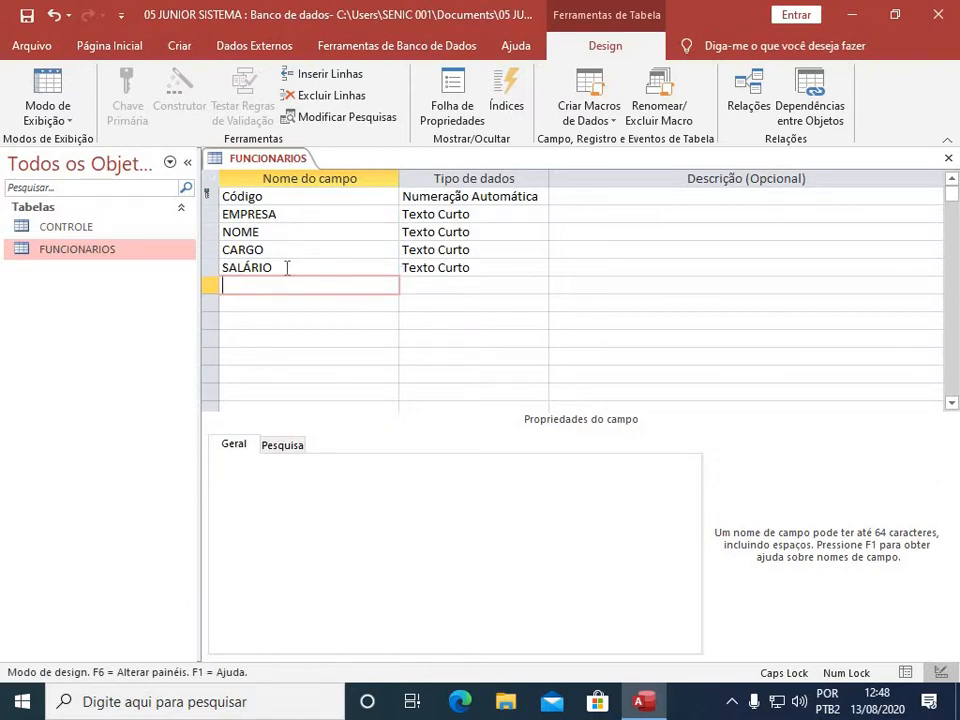
Step: Set the SALÁRIO field's data type to Moeda, and save and close the FUNCIONARIOS table
left_click(453, 267)
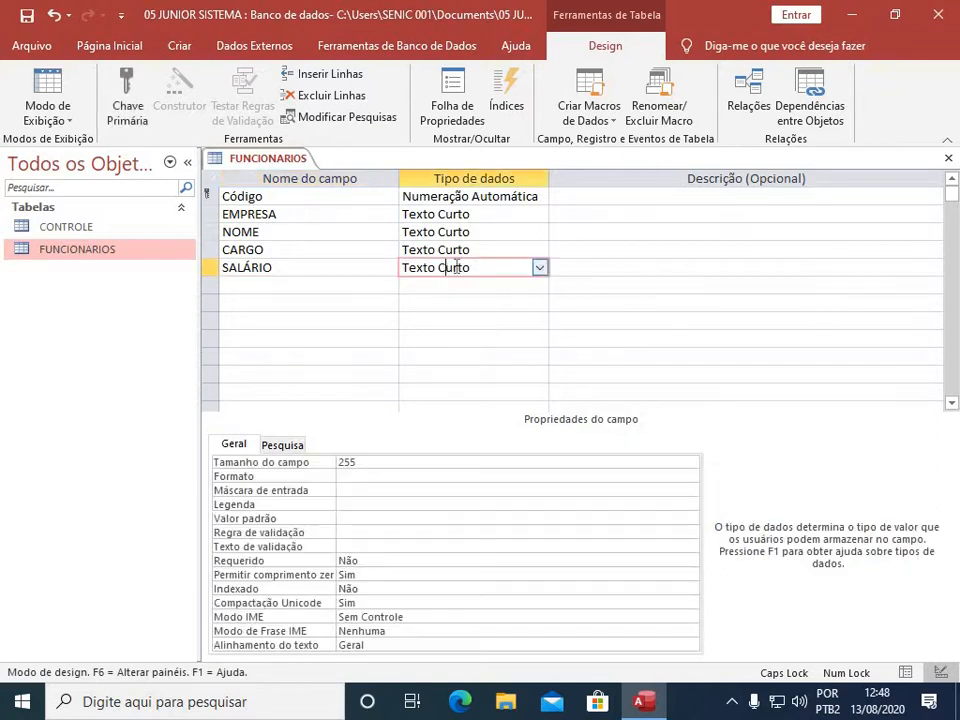
left_click(540, 269)
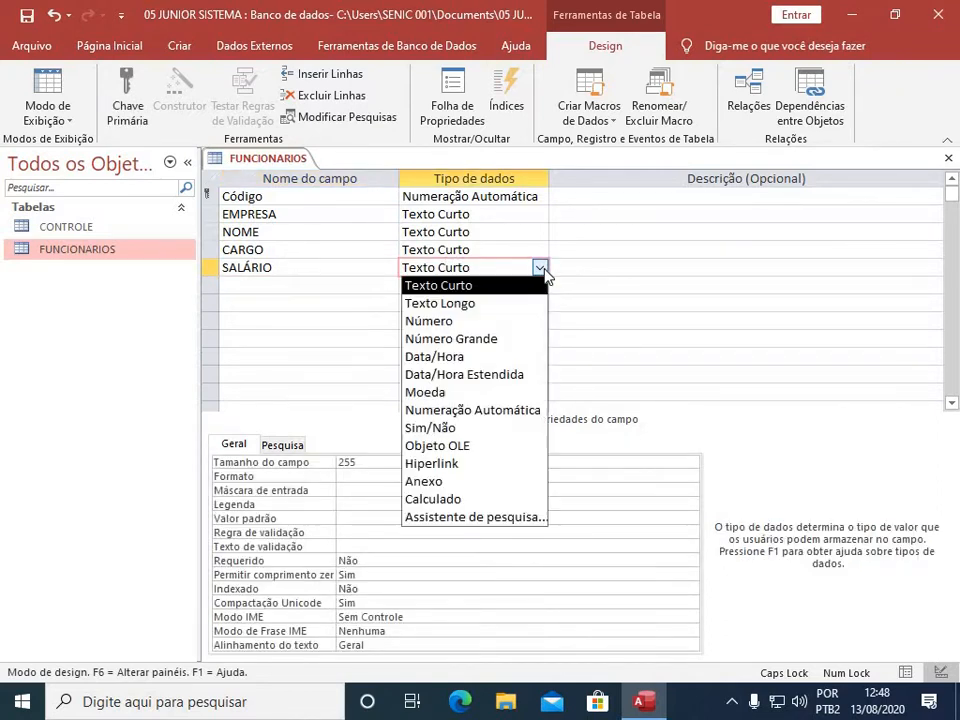
left_click(480, 392)
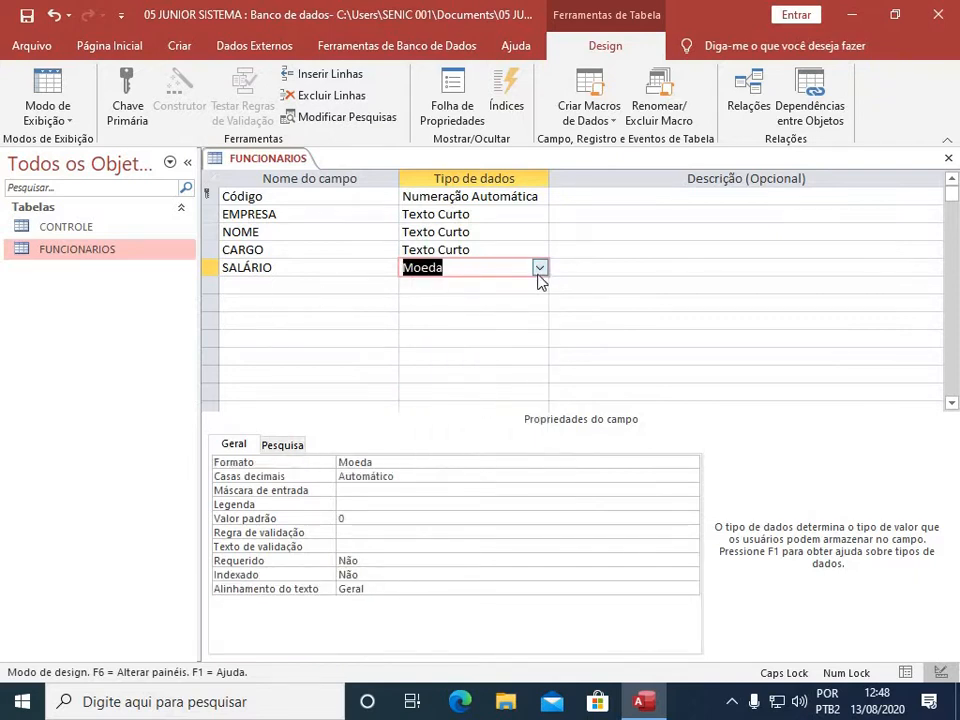
left_click(27, 15)
left_click(949, 160)
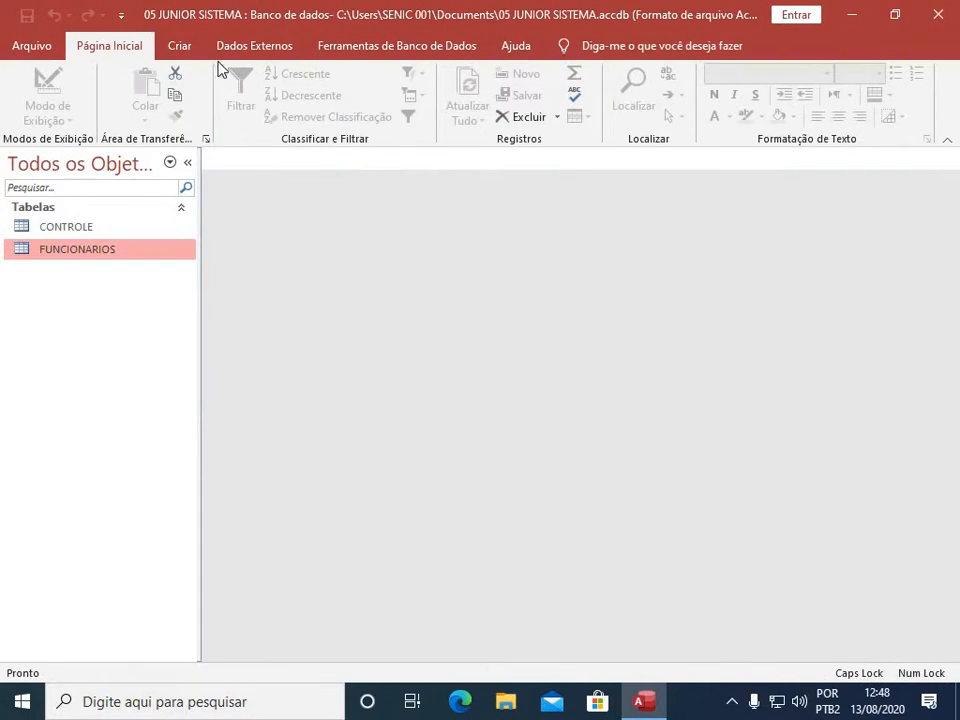
Step: Create a new table, open it in Design view saved under the name CIDADE, and close it
left_click(189, 48)
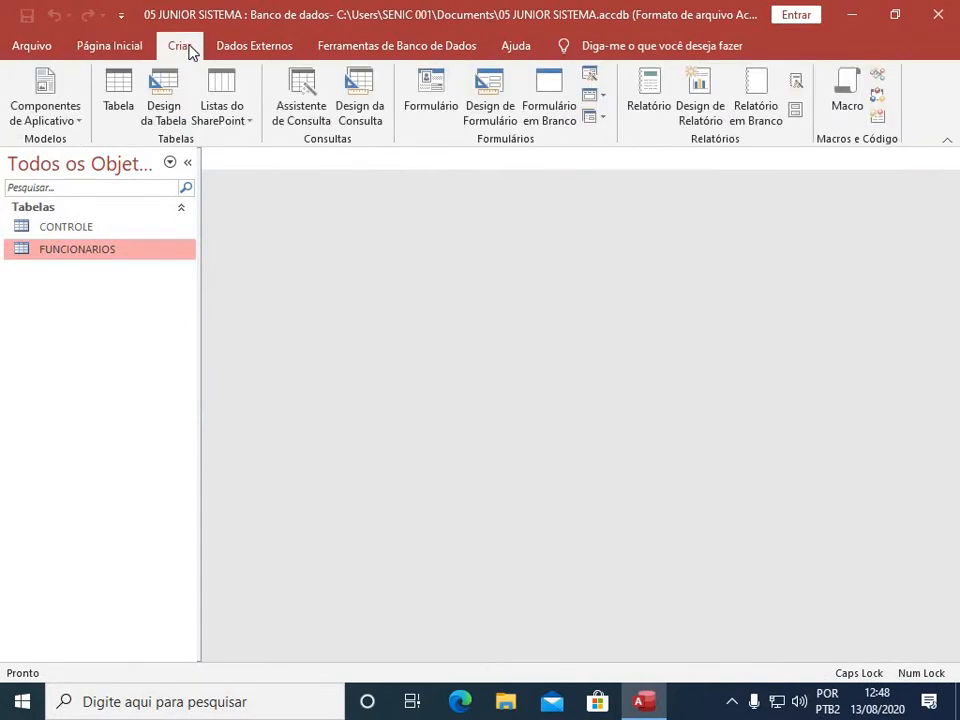
left_click(120, 90)
left_click(72, 275)
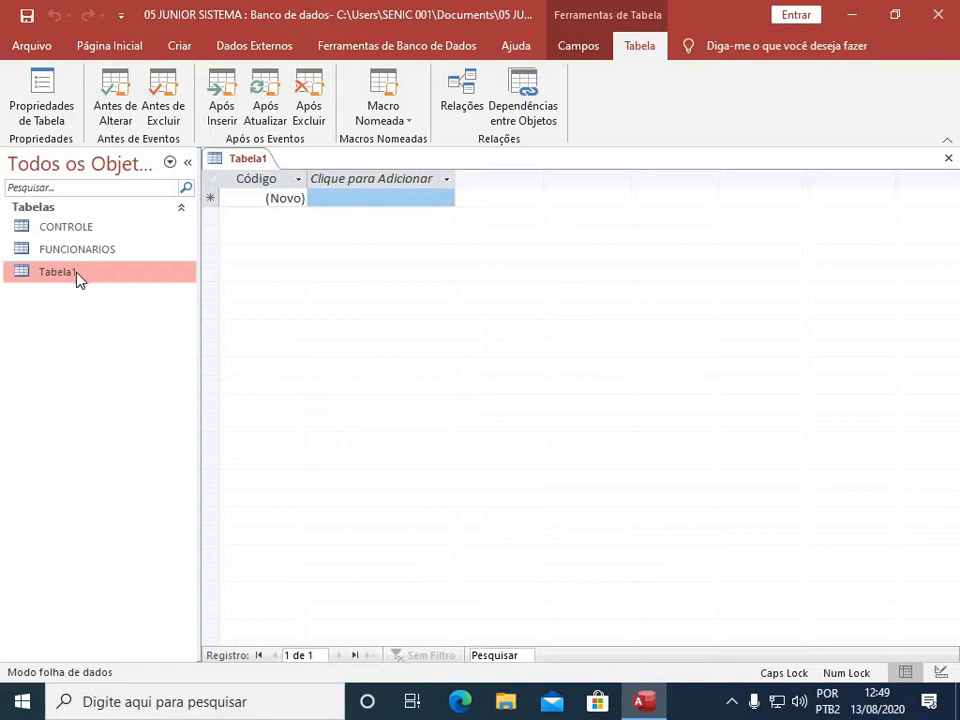
right_click(77, 274)
left_click(128, 307)
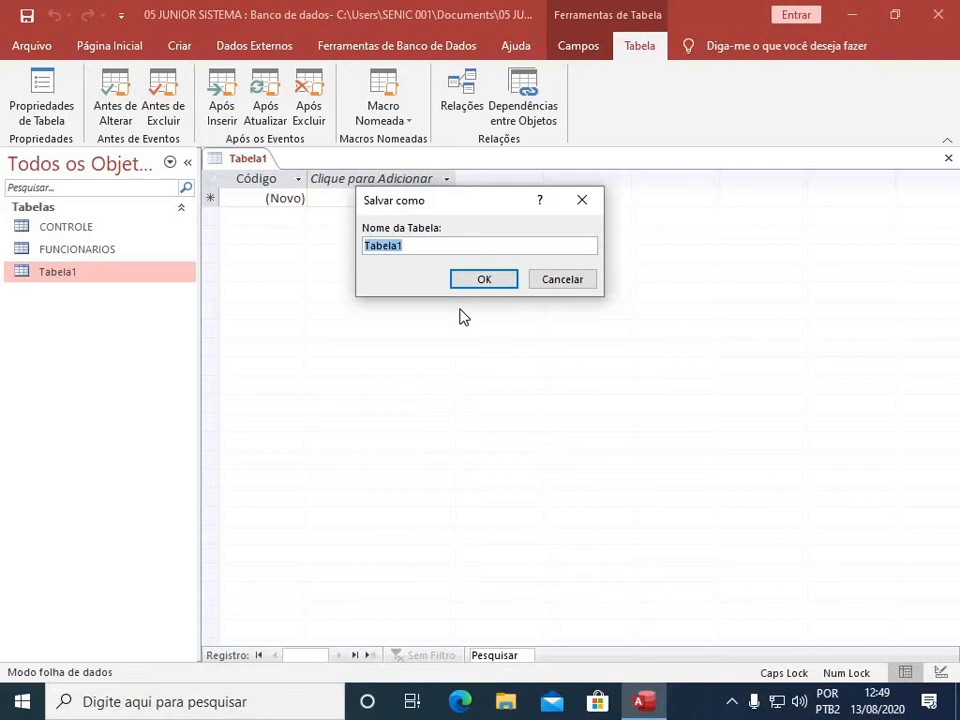
type("Cl")
left_click(489, 279)
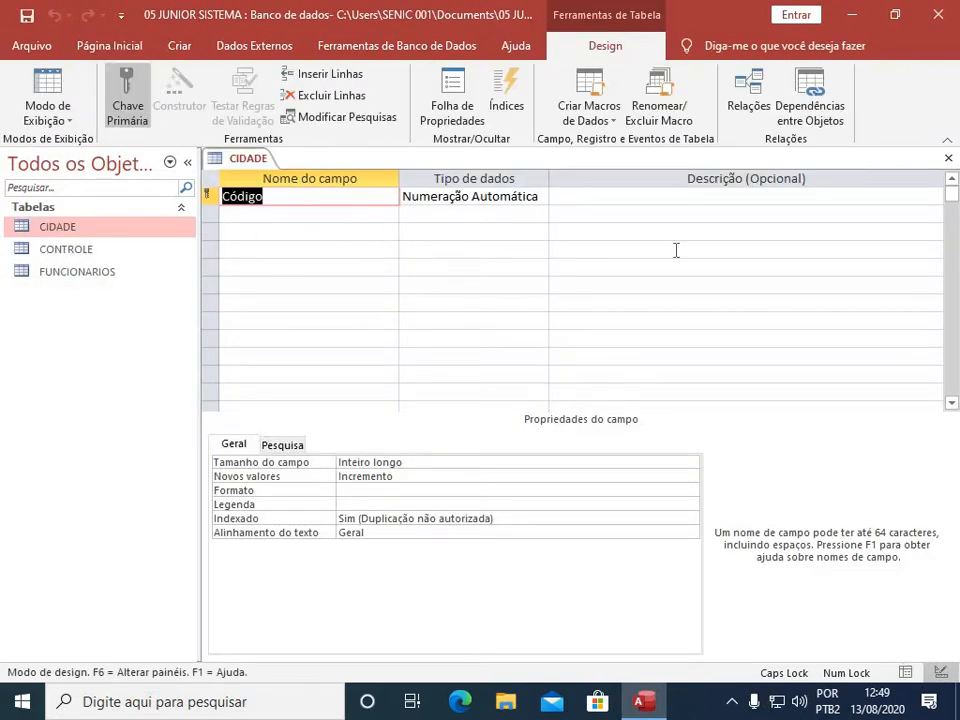
left_click(949, 160)
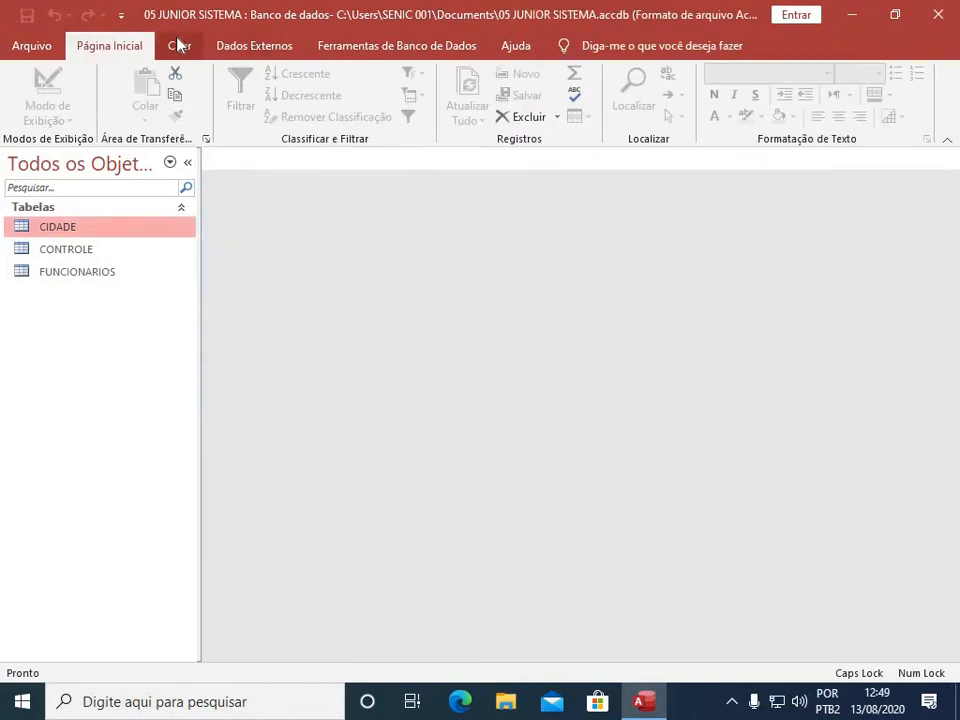
Step: Create another table, open it in Design view saved under the name ESCOLA, and close it
left_click(179, 45)
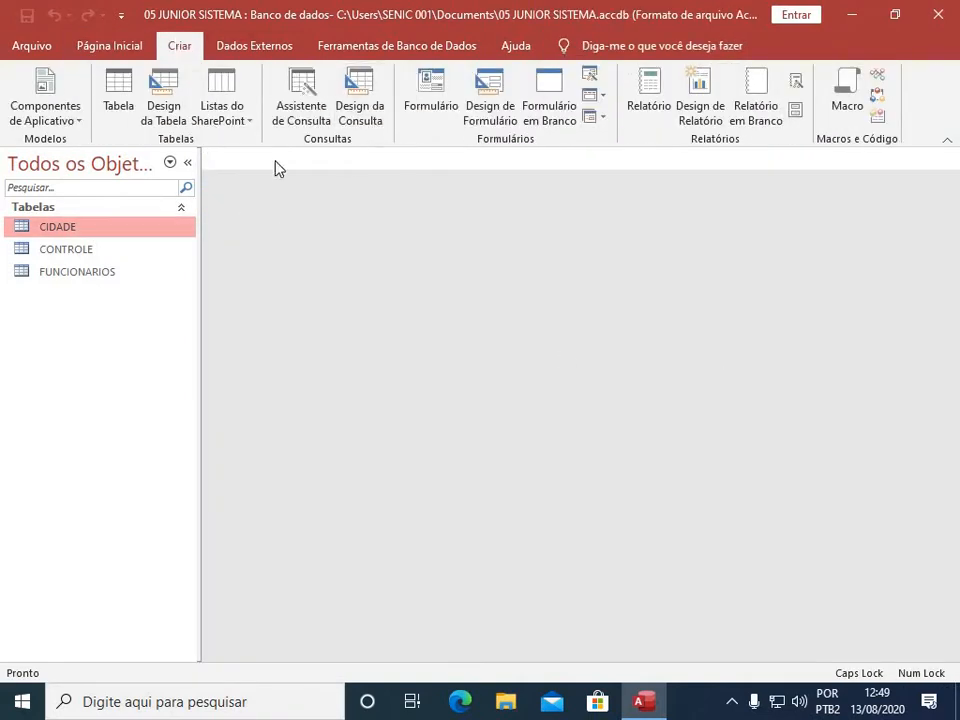
left_click(119, 100)
left_click(60, 298)
right_click(62, 302)
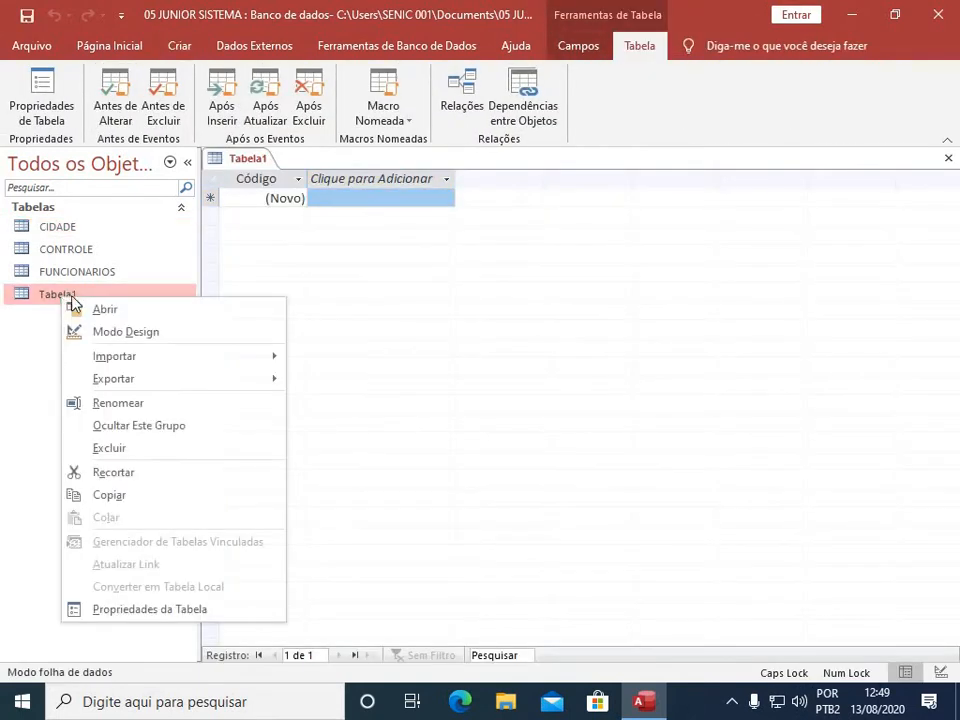
left_click(150, 331)
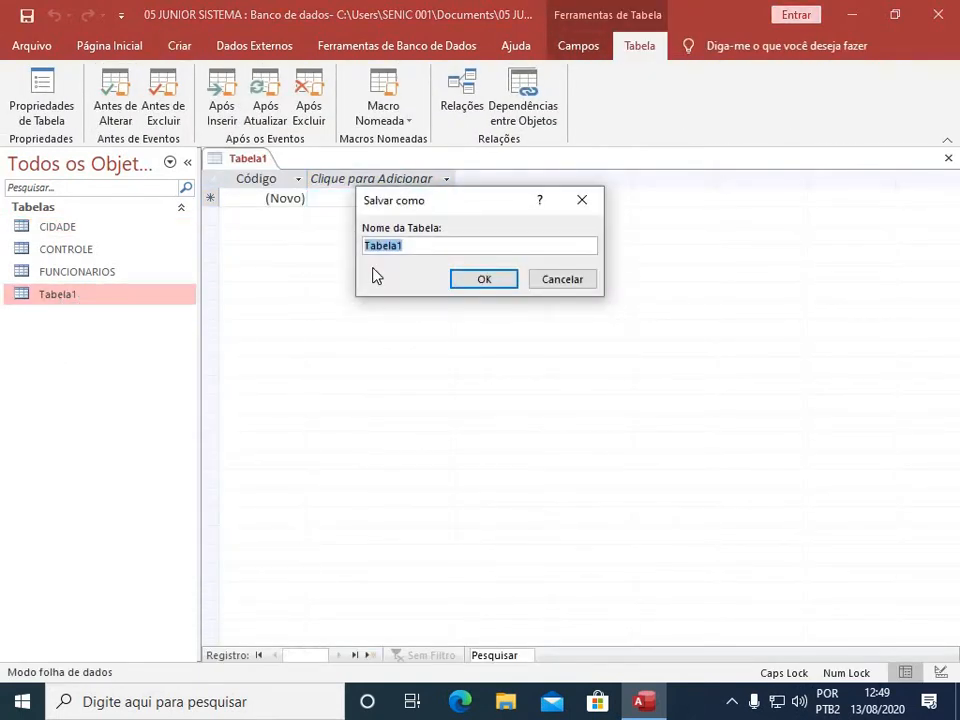
type("ESCOLA")
left_click(484, 281)
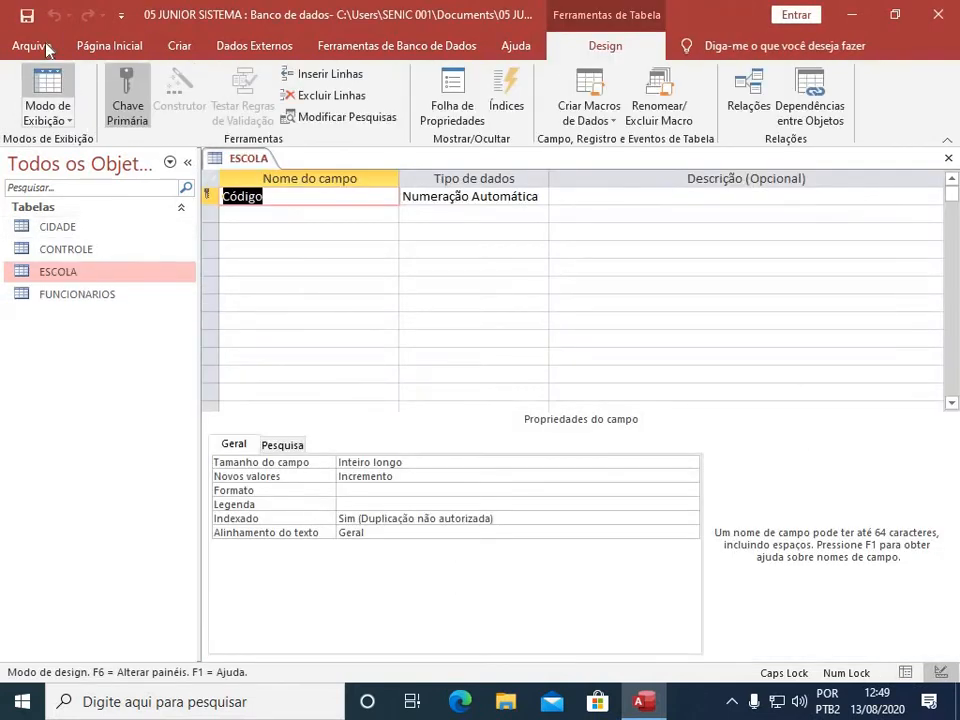
left_click(950, 160)
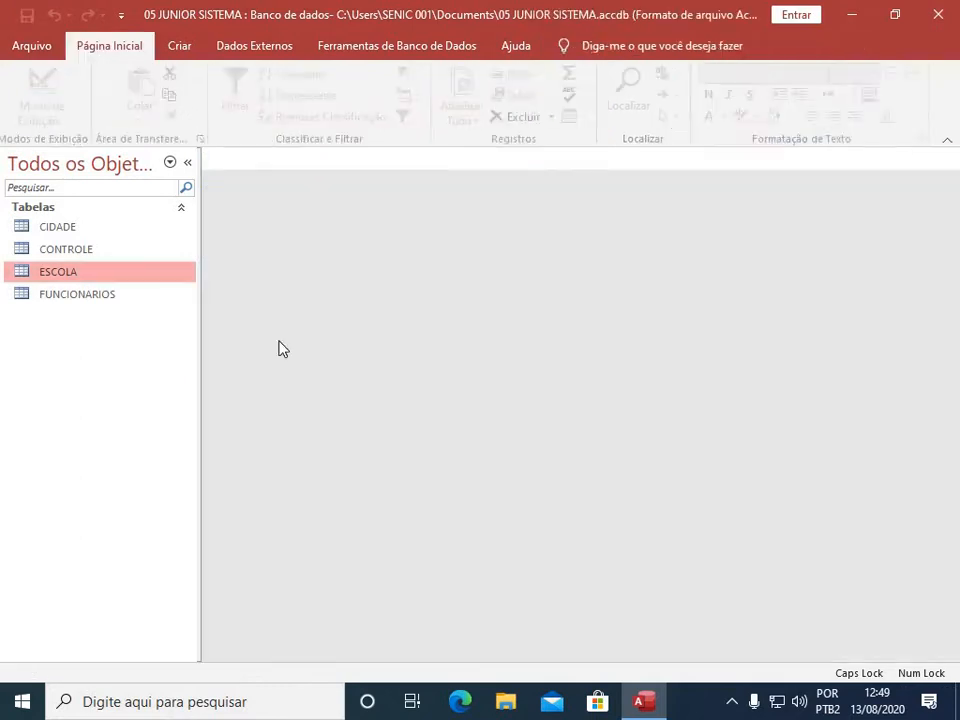
Step: Create a form from the CIDADE table with the Form Wizard, including all its available fields
left_click(84, 228)
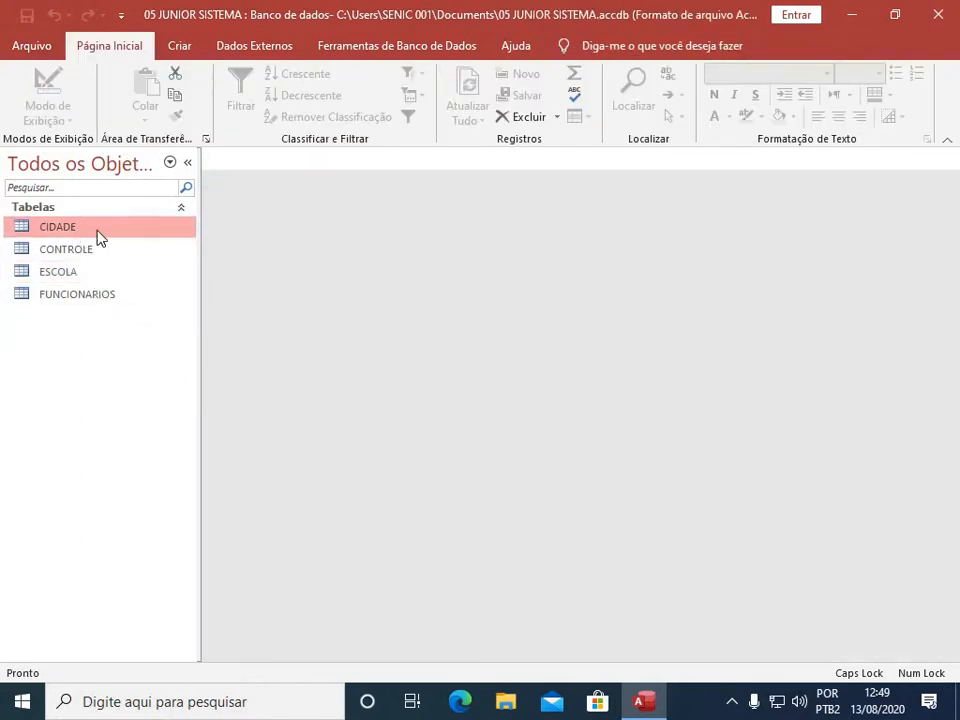
left_click(184, 50)
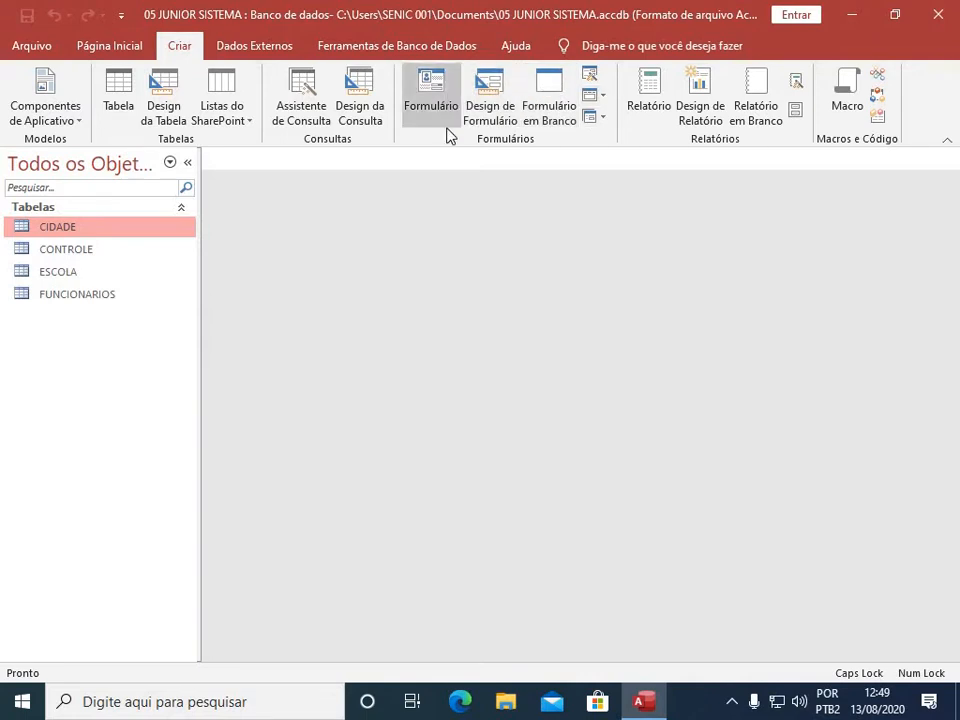
left_click(591, 77)
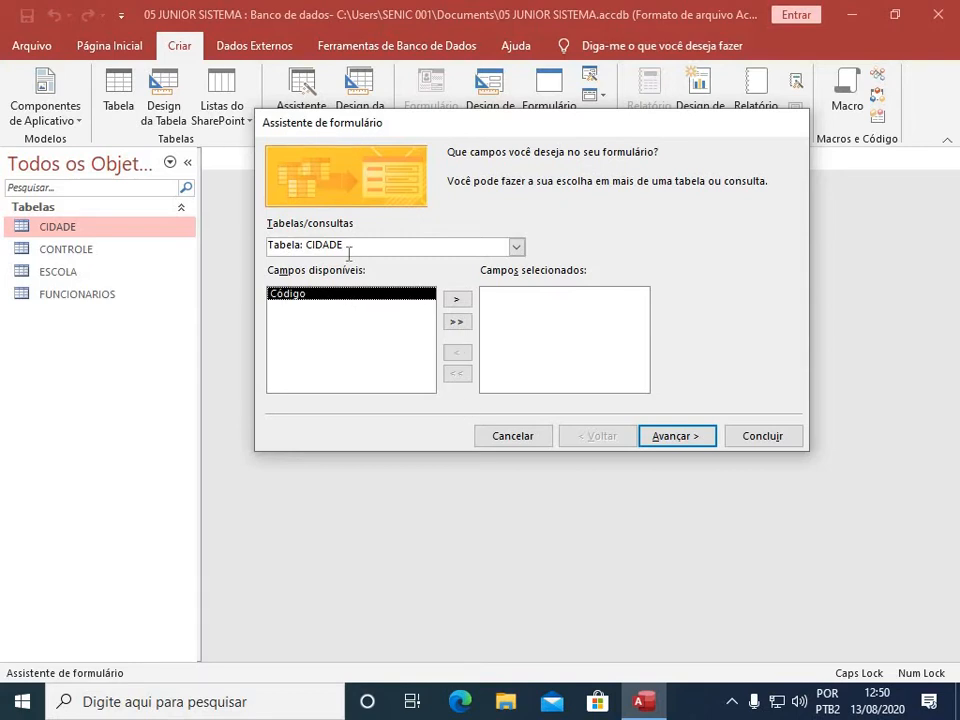
left_click(300, 300)
left_click(456, 321)
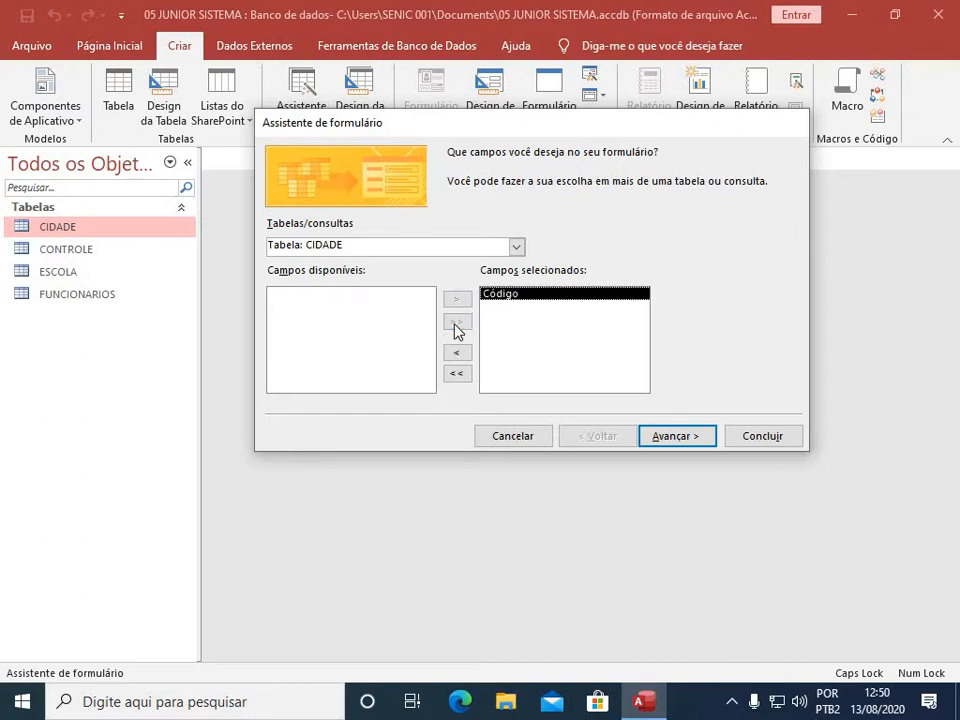
left_click(761, 437)
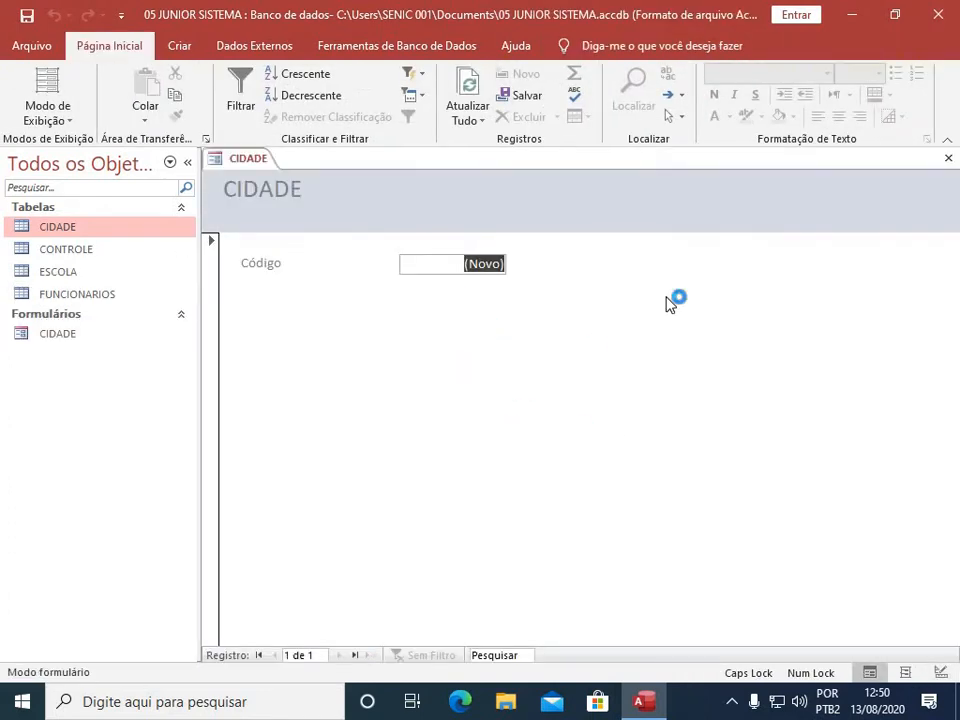
Step: Open the CIDADE form in Design view and set its Pop-up and Janela restrita properties to Sim
right_click(467, 364)
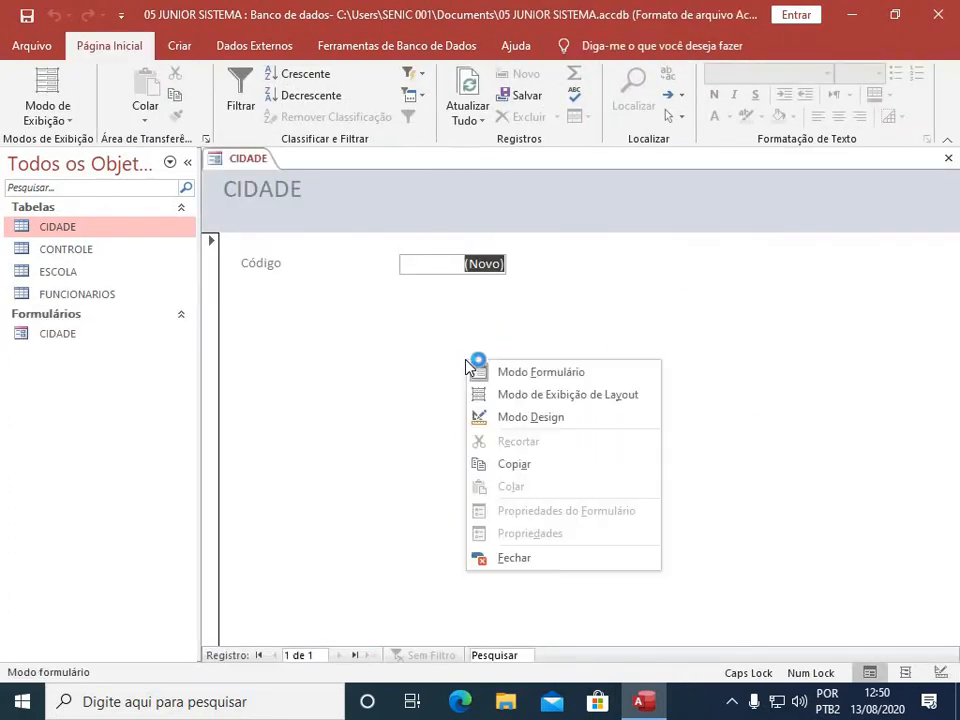
left_click(550, 415)
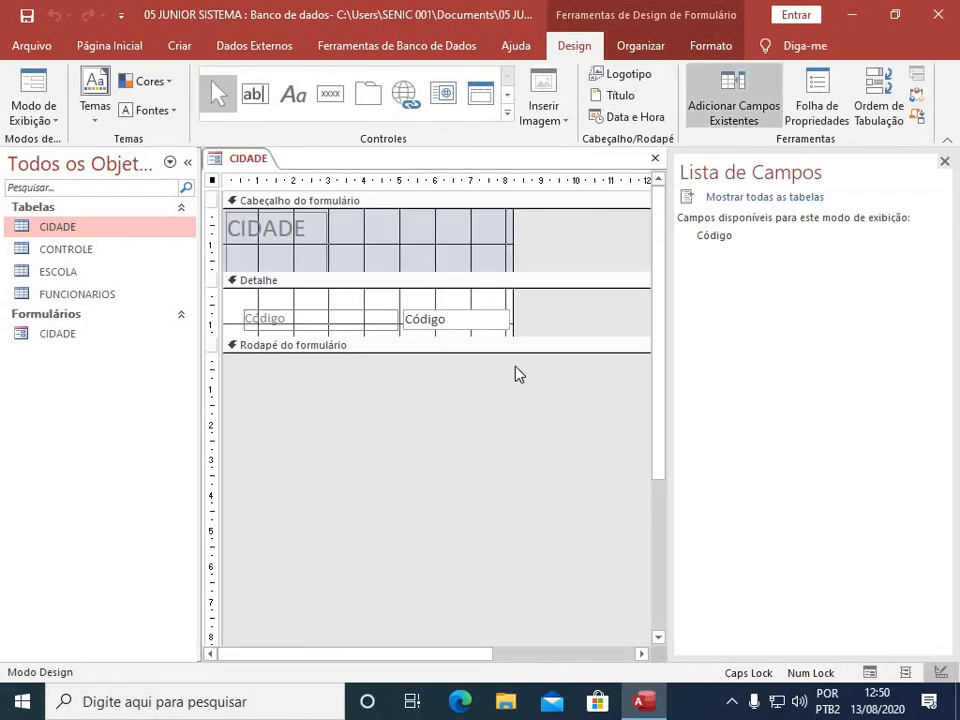
right_click(481, 253)
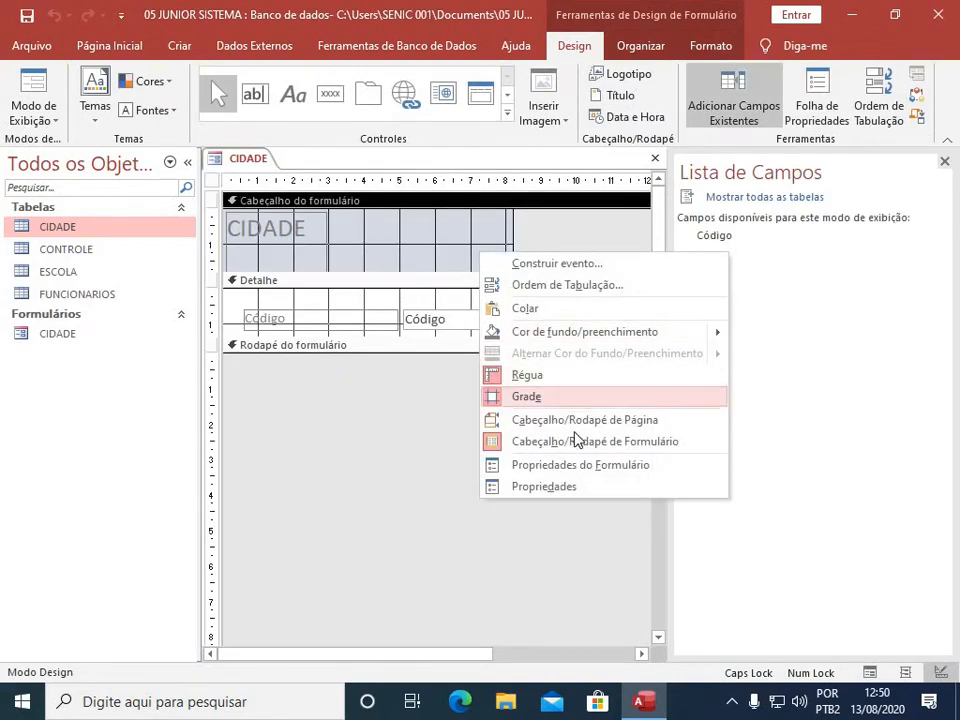
left_click(575, 466)
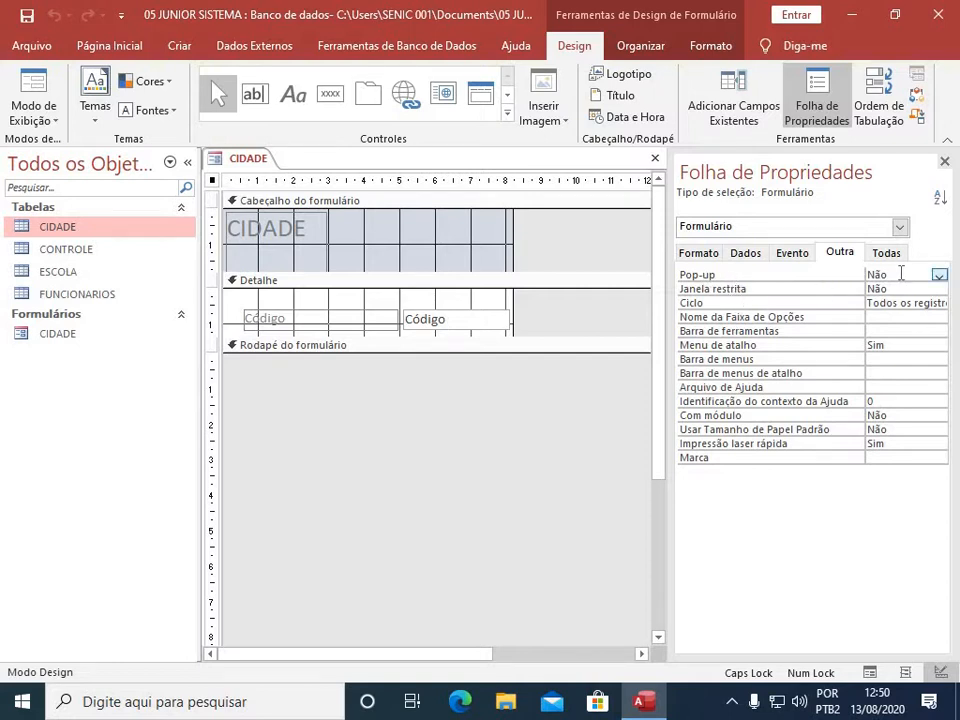
double_click(899, 274)
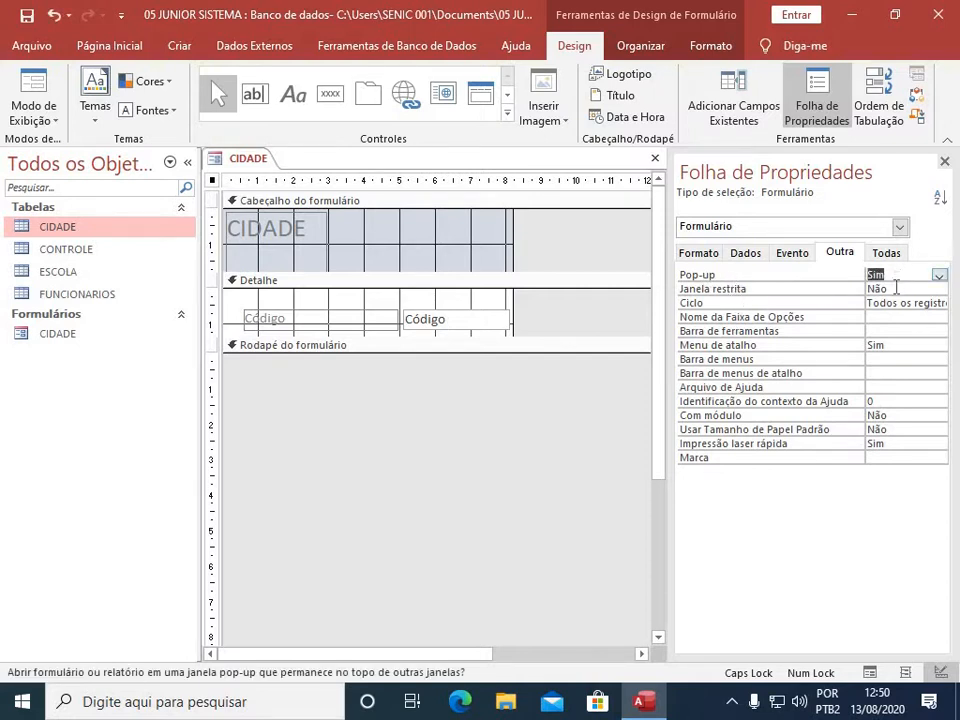
double_click(890, 288)
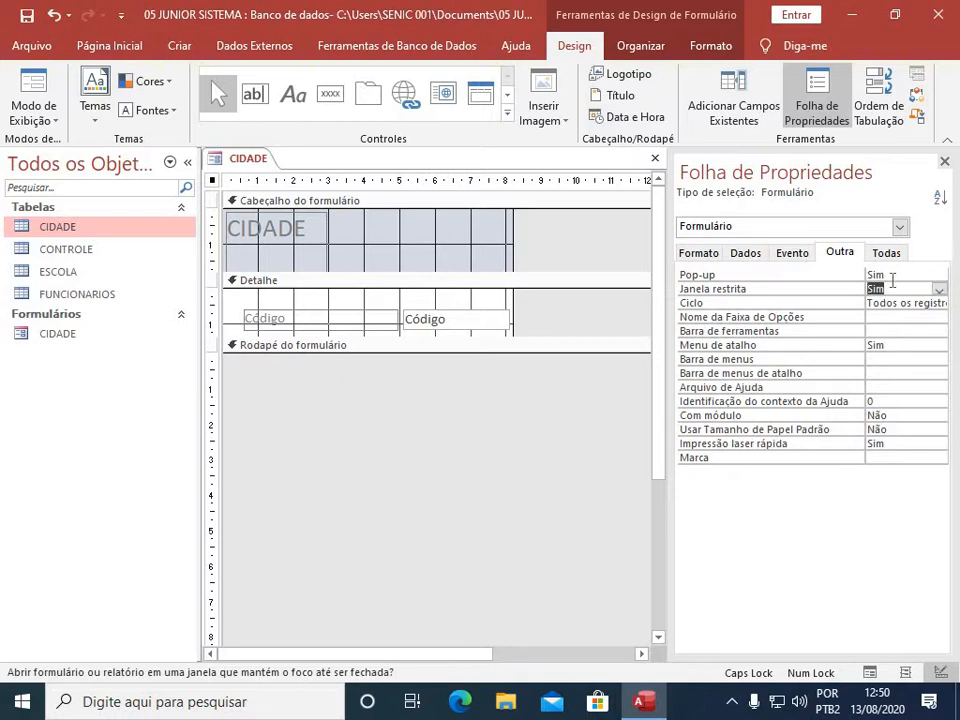
Step: Set the CIDADE form's Barras de rolagem to Nenhuma, save and close it, and check the form as a pop-up window
left_click(706, 255)
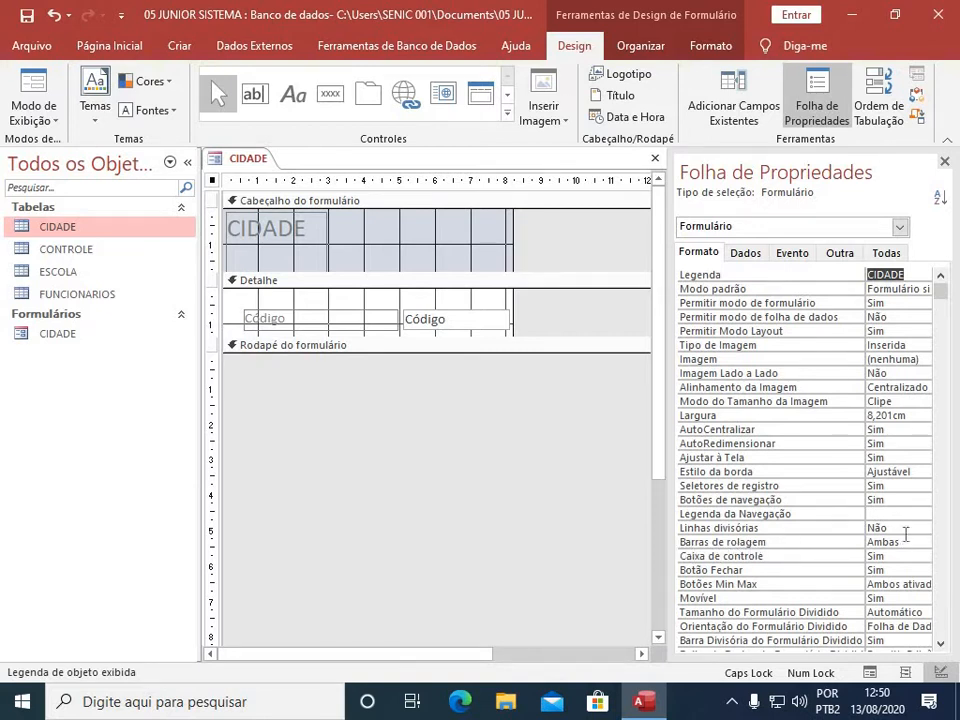
double_click(907, 542)
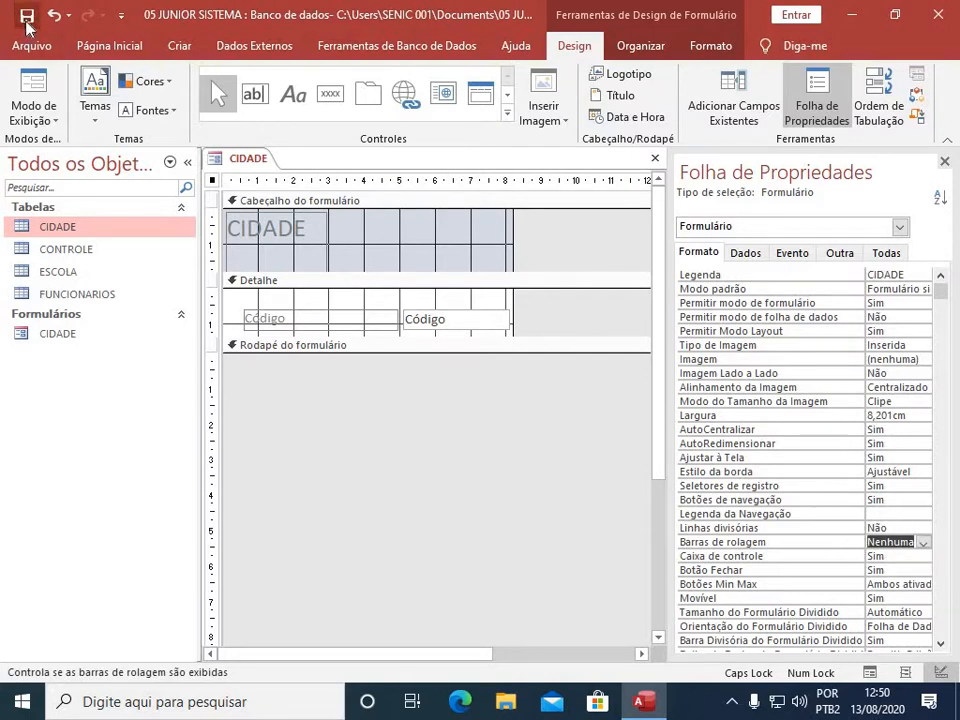
left_click(656, 160)
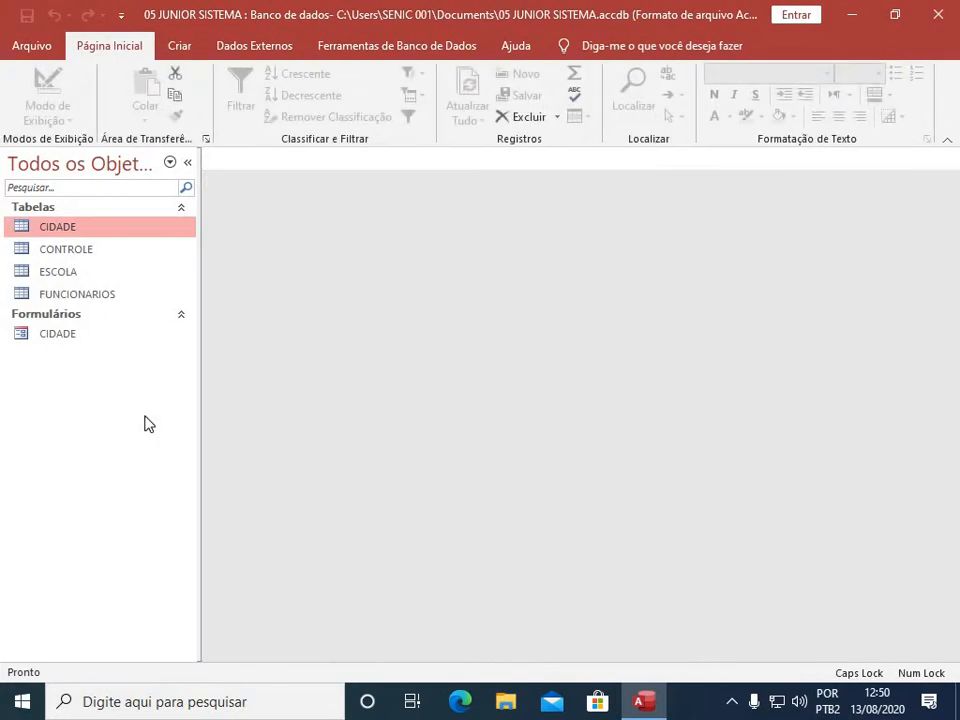
double_click(69, 339)
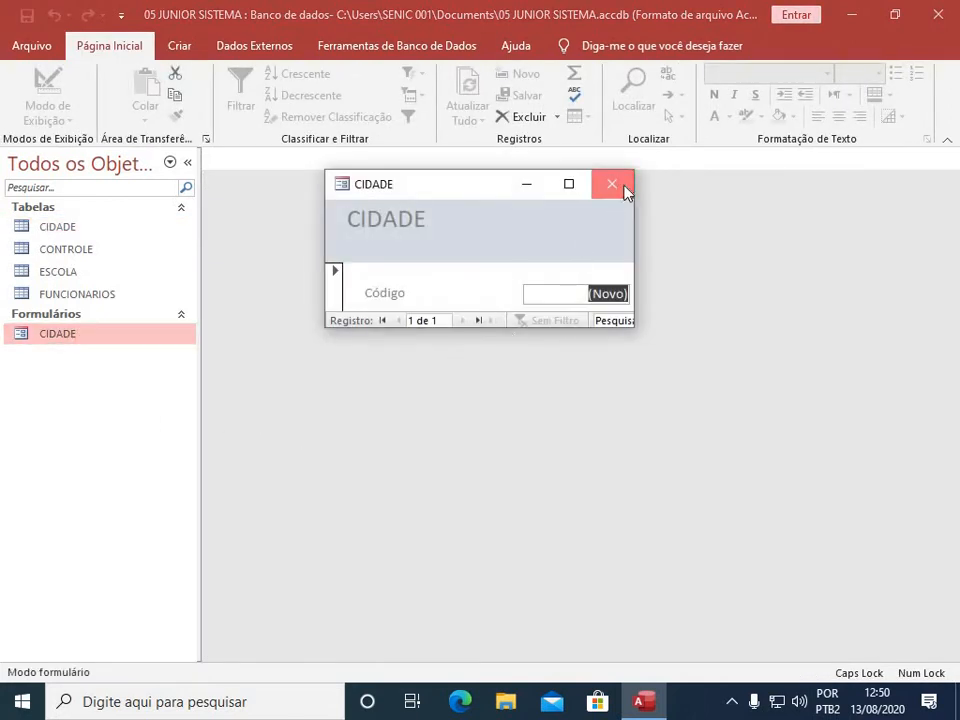
left_click(614, 186)
Step: Create a form from the CONTROLE table with the Form Wizard, including all its available fields
left_click(72, 250)
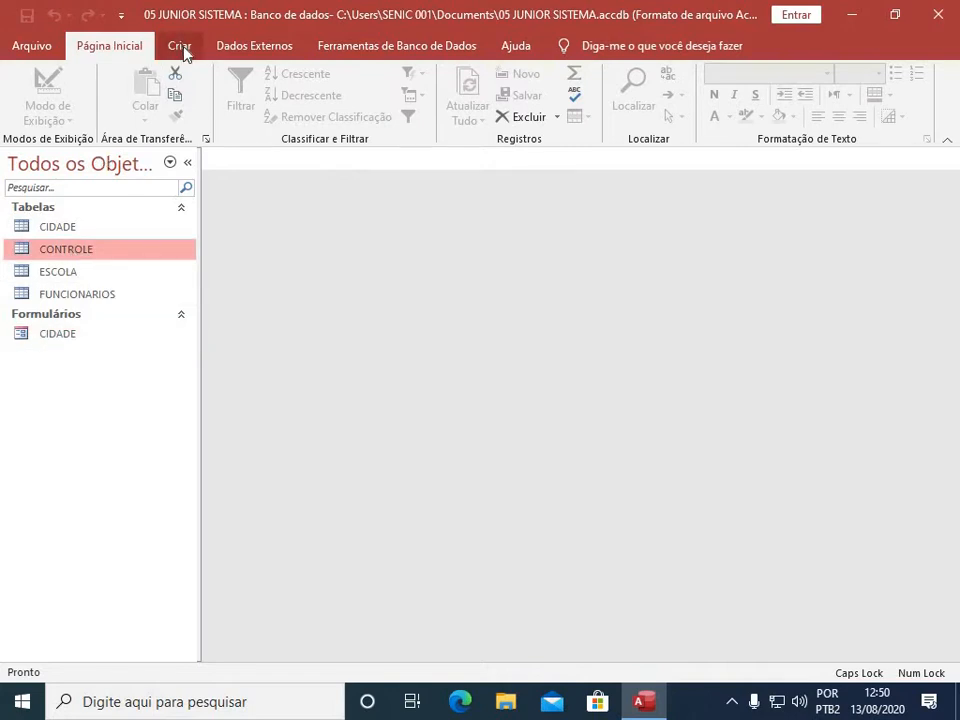
left_click(182, 52)
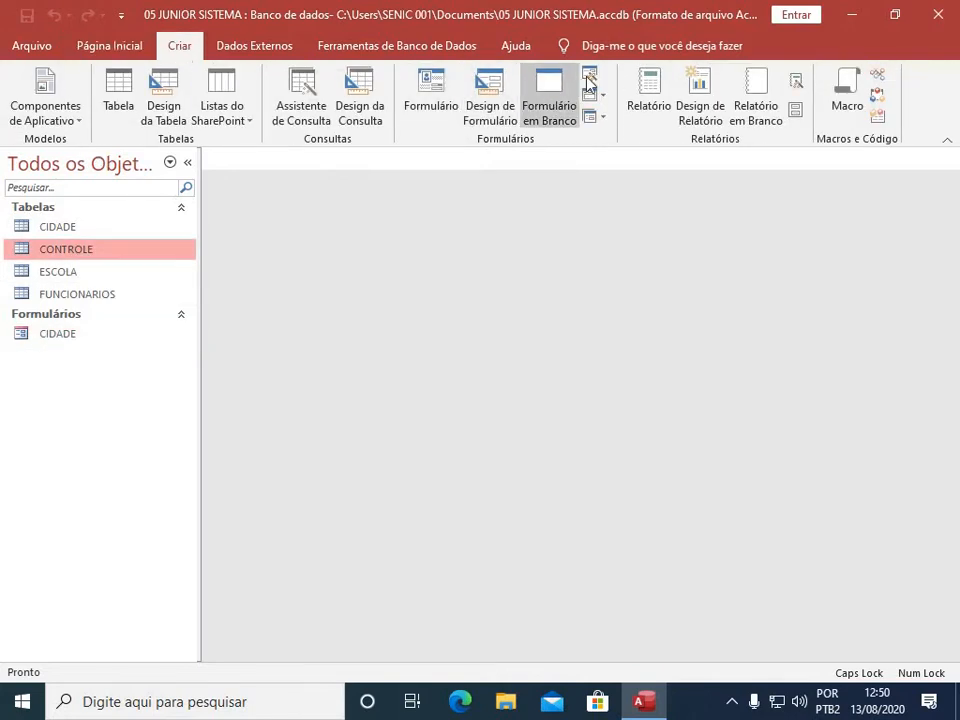
left_click(589, 75)
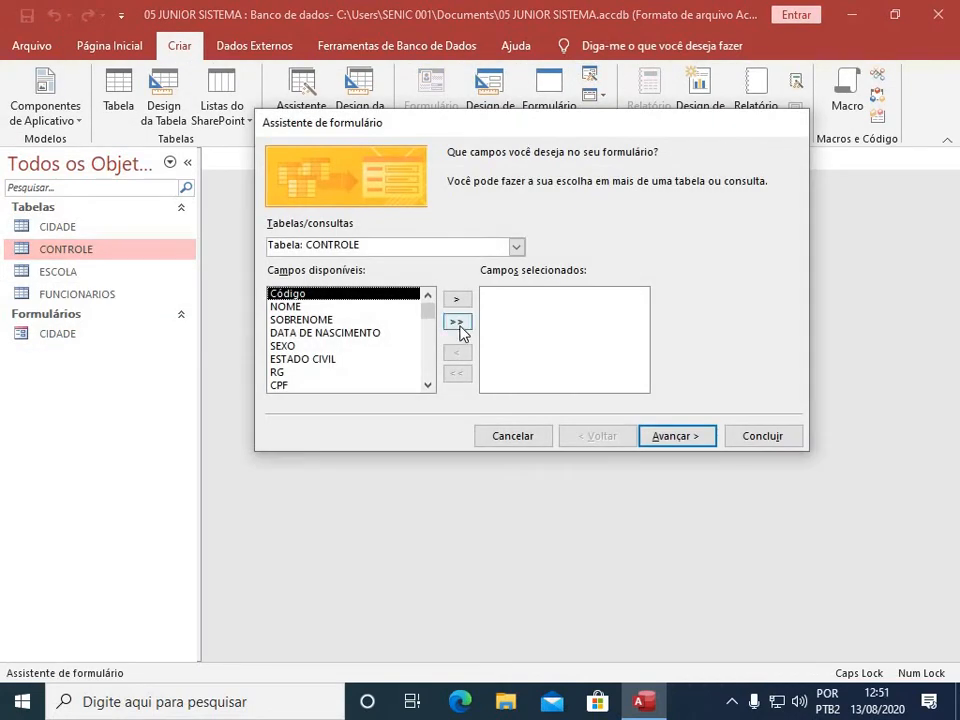
left_click(457, 322)
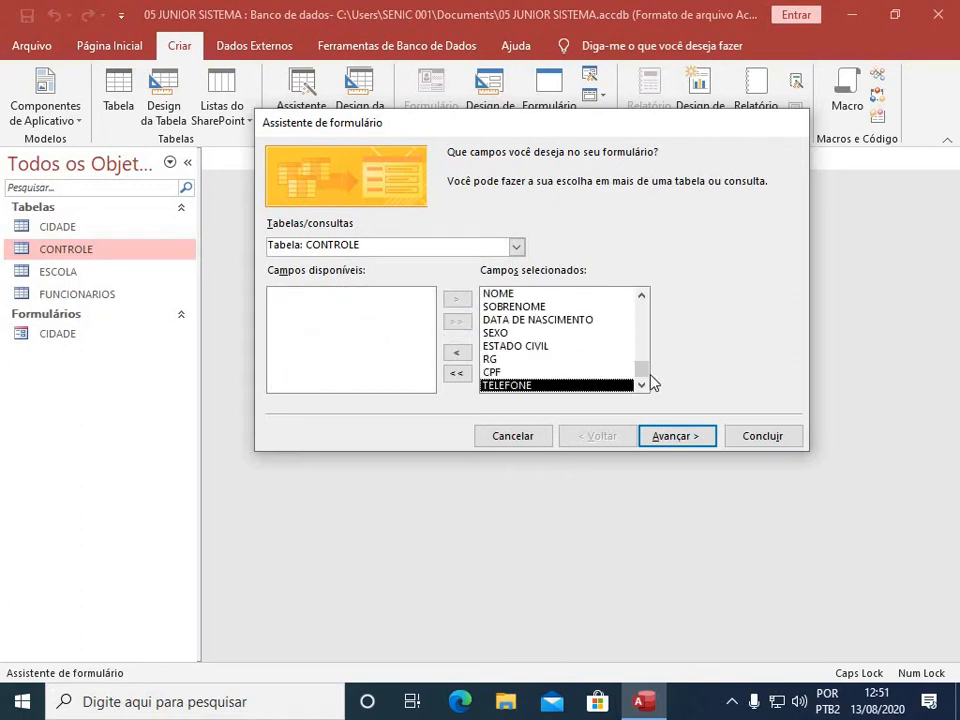
scroll(640, 335, "up", 1)
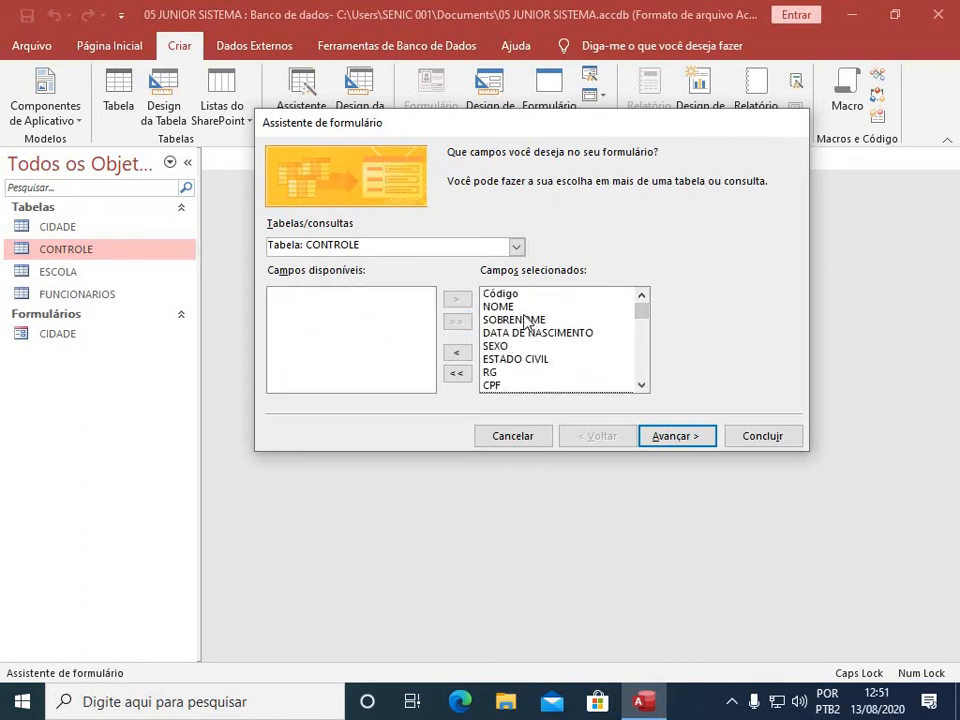
left_click(762, 436)
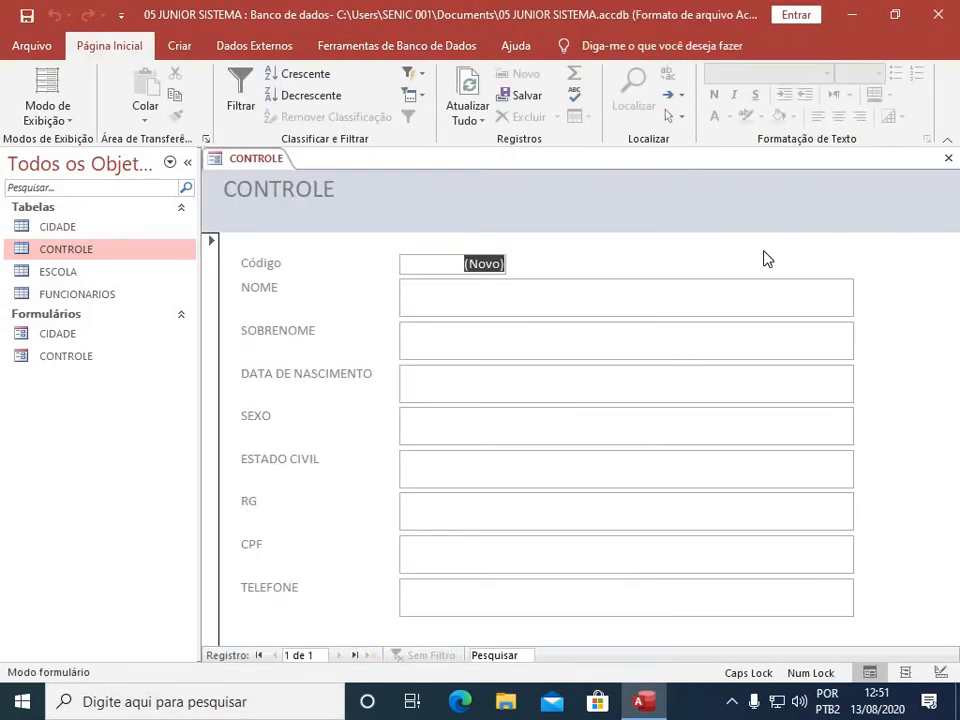
Step: In Design view, set the CONTROLE form's Barras de rolagem to Nenhuma and Pop-up and Janela restrita to Sim, then save and close it
right_click(764, 254)
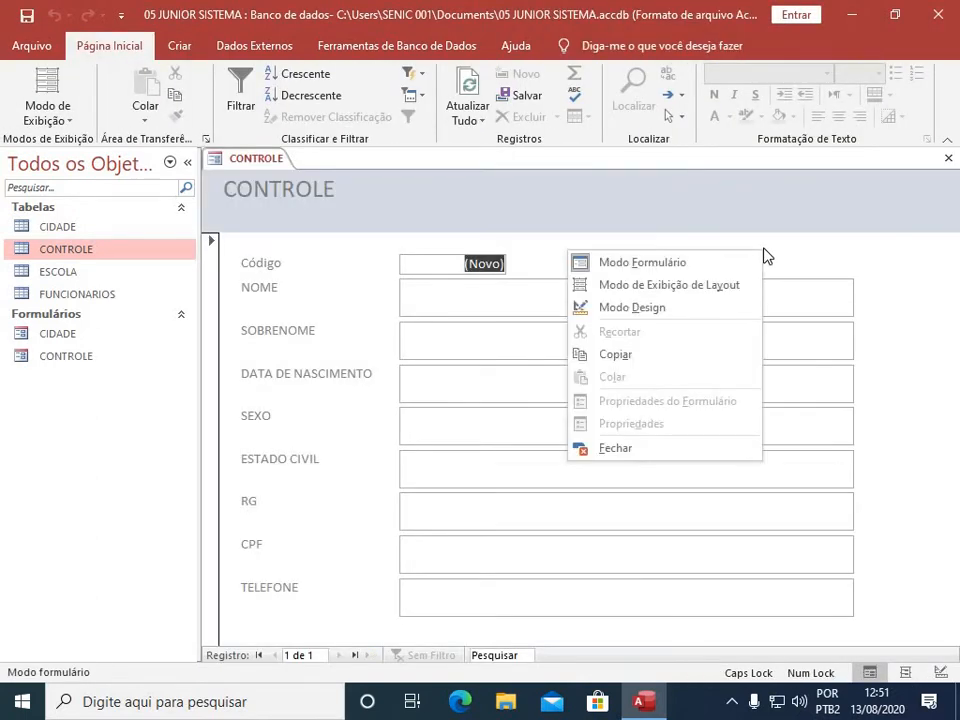
left_click(694, 309)
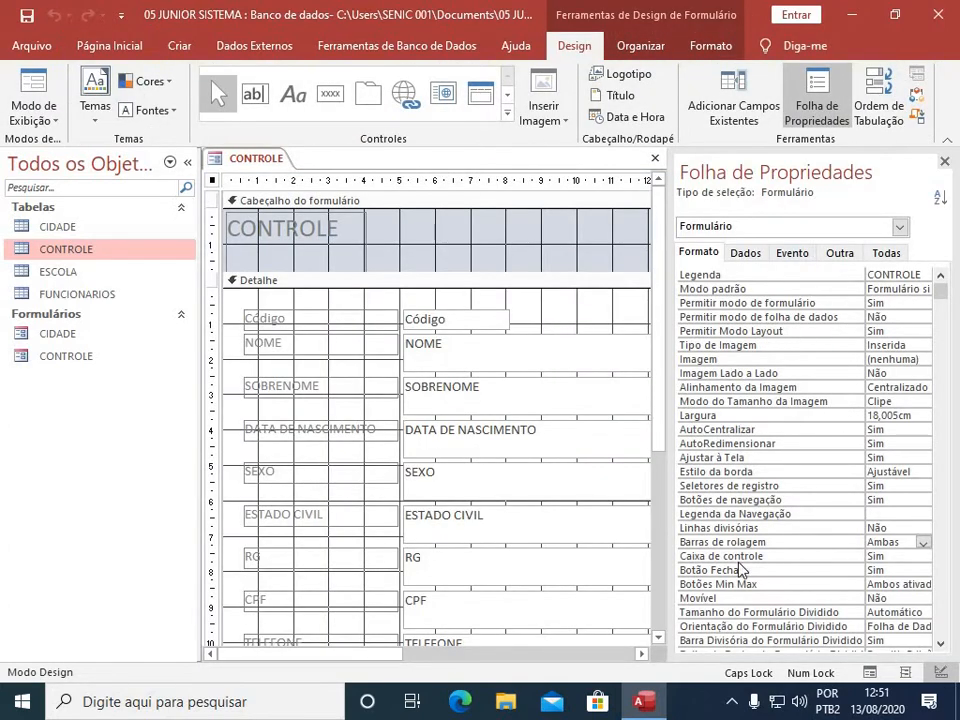
double_click(907, 540)
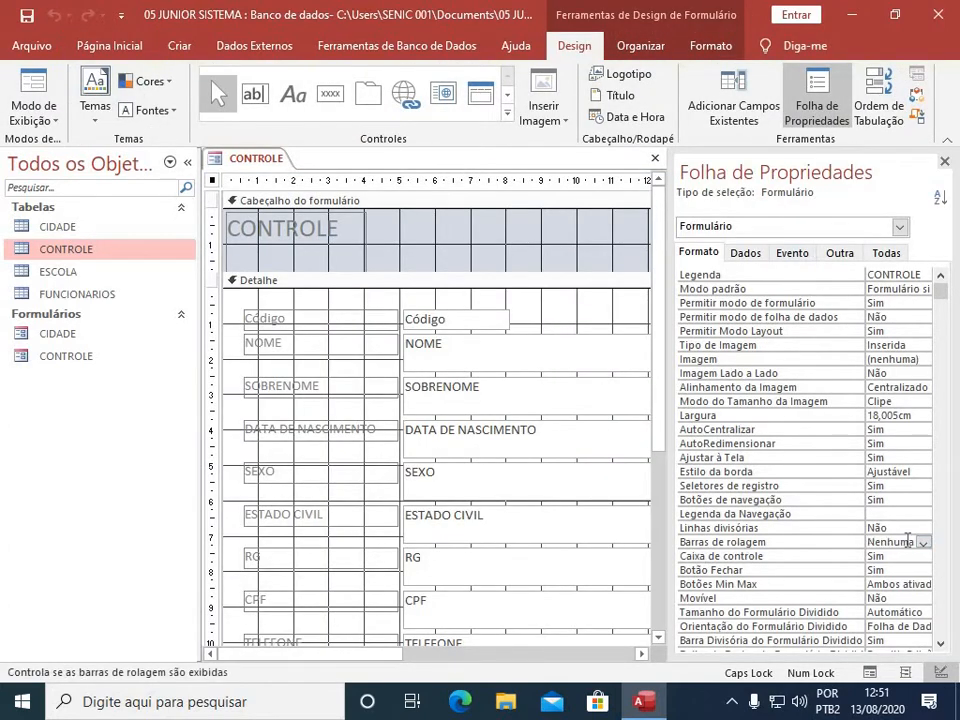
left_click(840, 253)
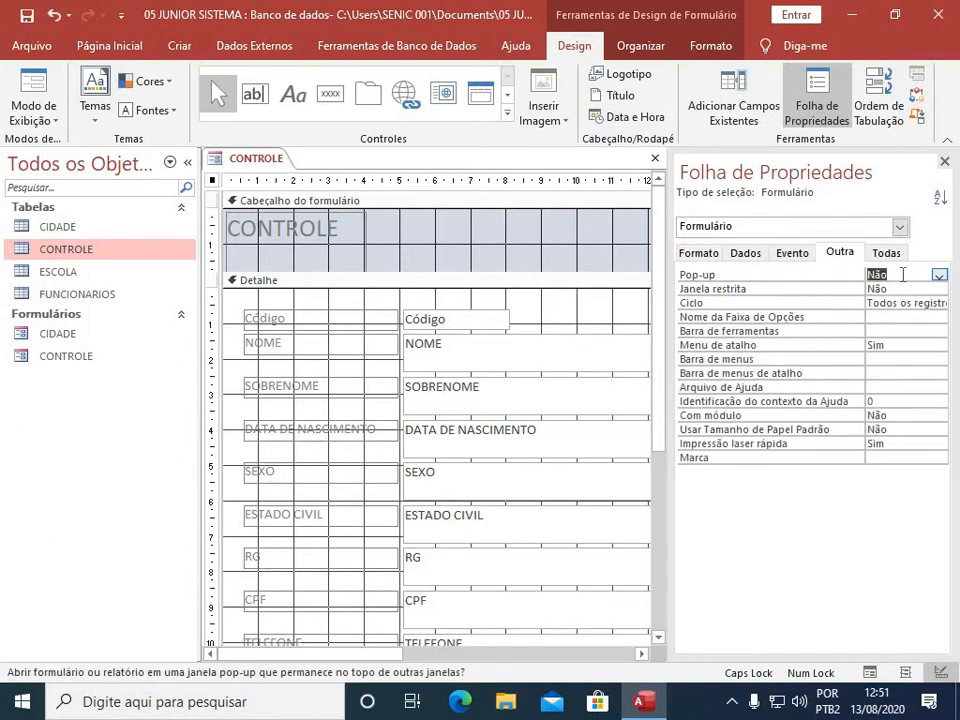
double_click(880, 288)
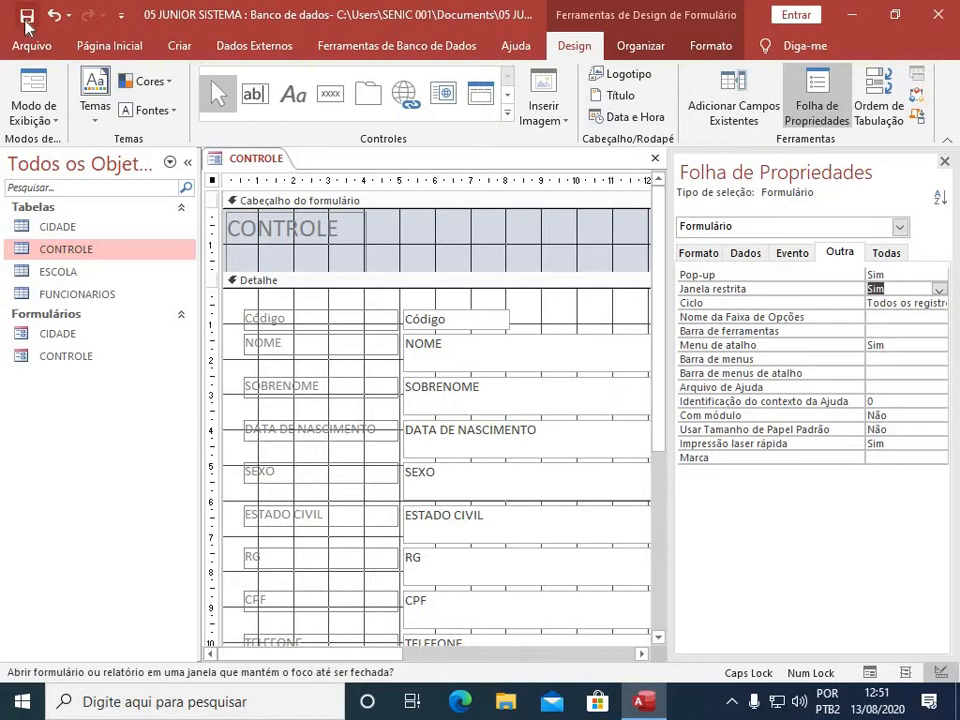
left_click(655, 161)
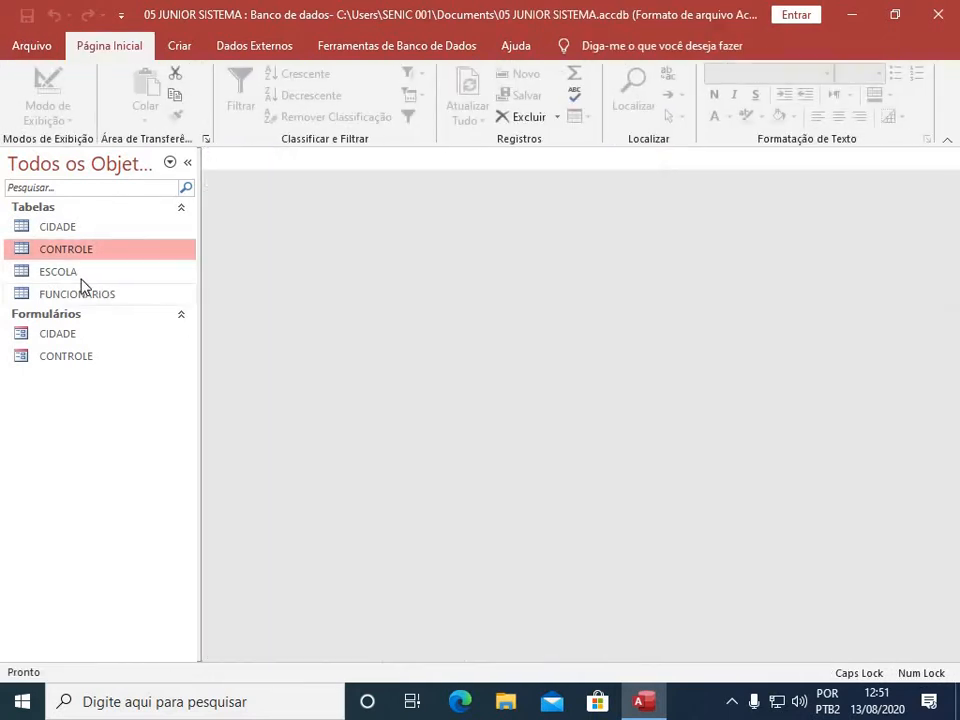
Step: Create a form from the ESCOLA table with the Form Wizard, including all its available fields
left_click(77, 278)
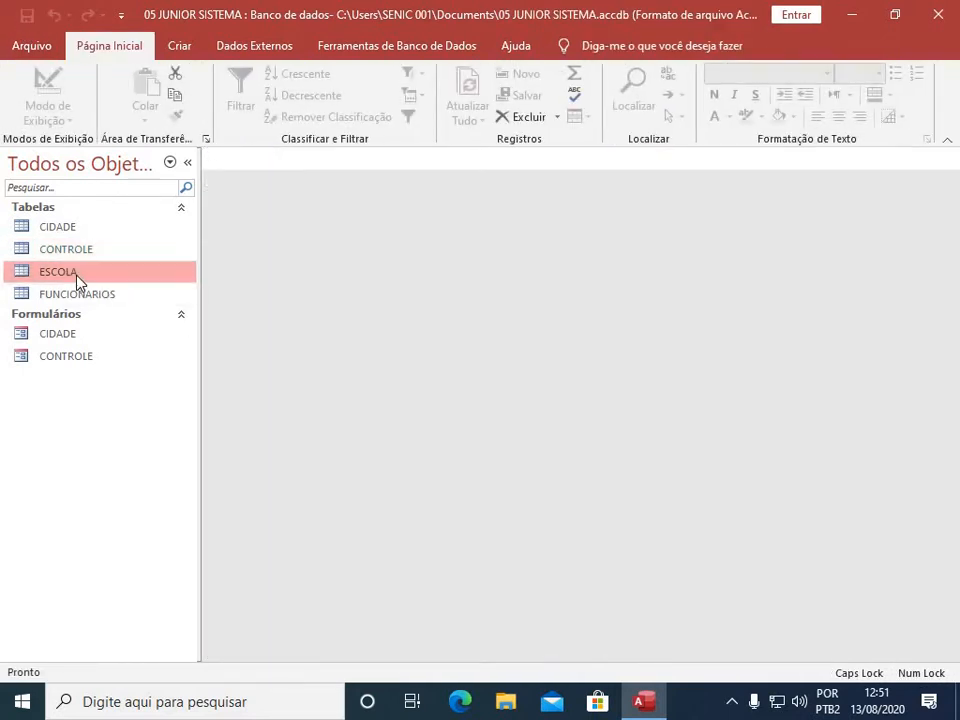
left_click(181, 50)
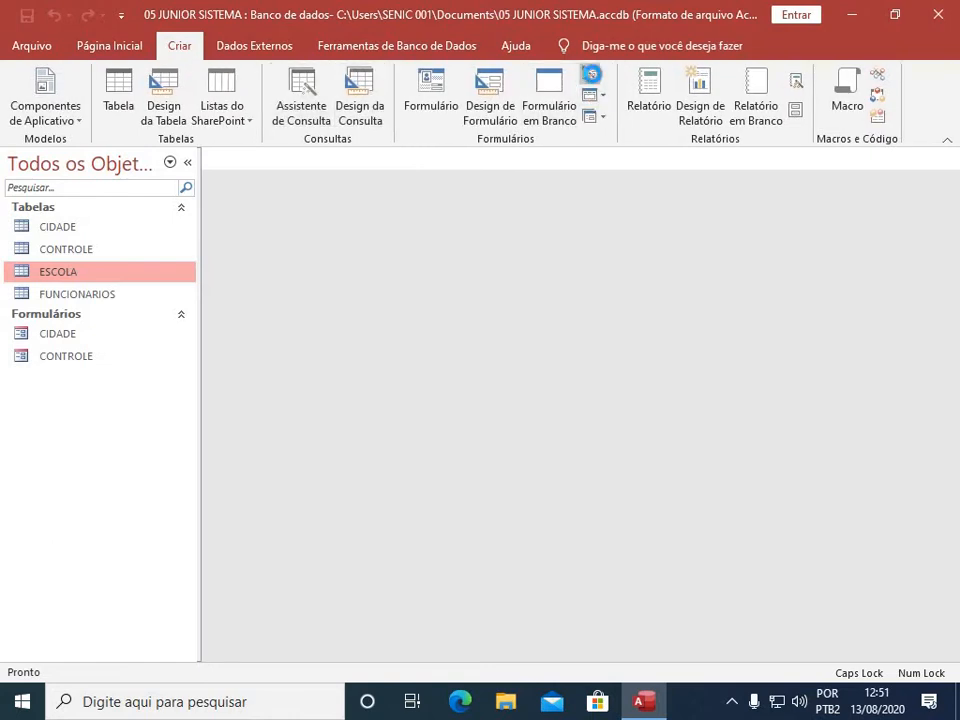
left_click(590, 76)
left_click(455, 323)
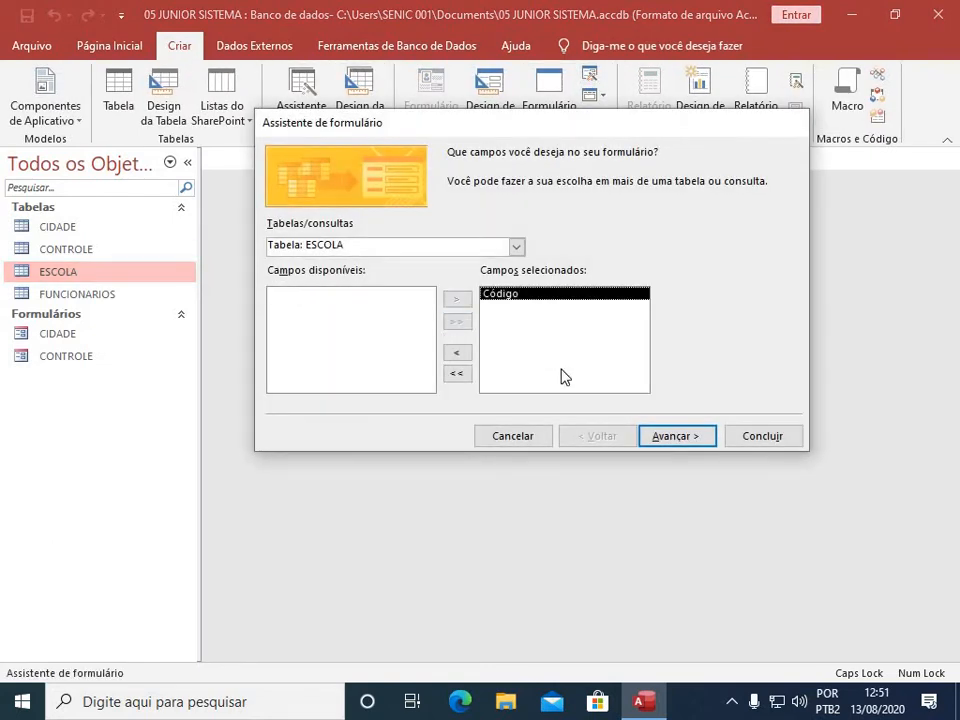
left_click(750, 443)
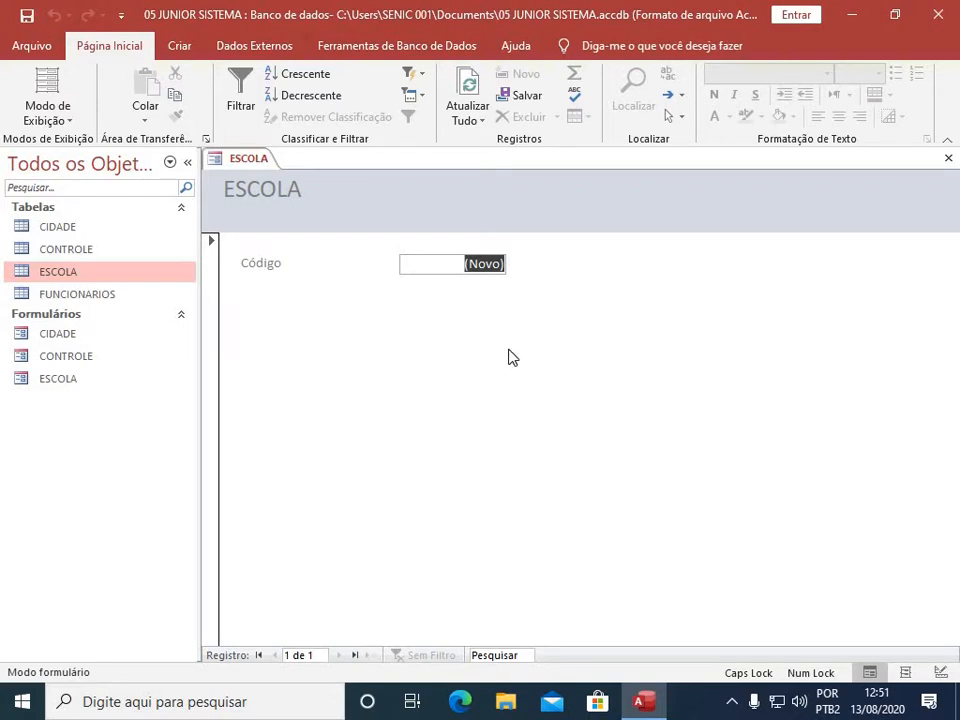
Step: In Design view, set the ESCOLA form's Pop-up and Janela restrita to Sim and Barras de rolagem to Nenhuma, then save and close it
right_click(563, 294)
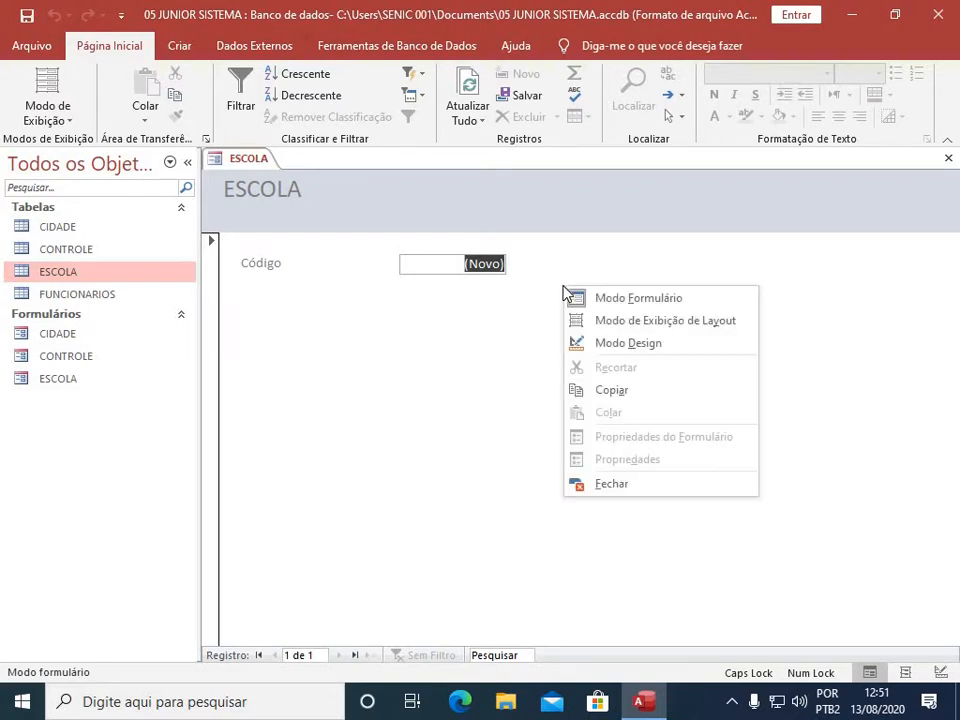
left_click(658, 343)
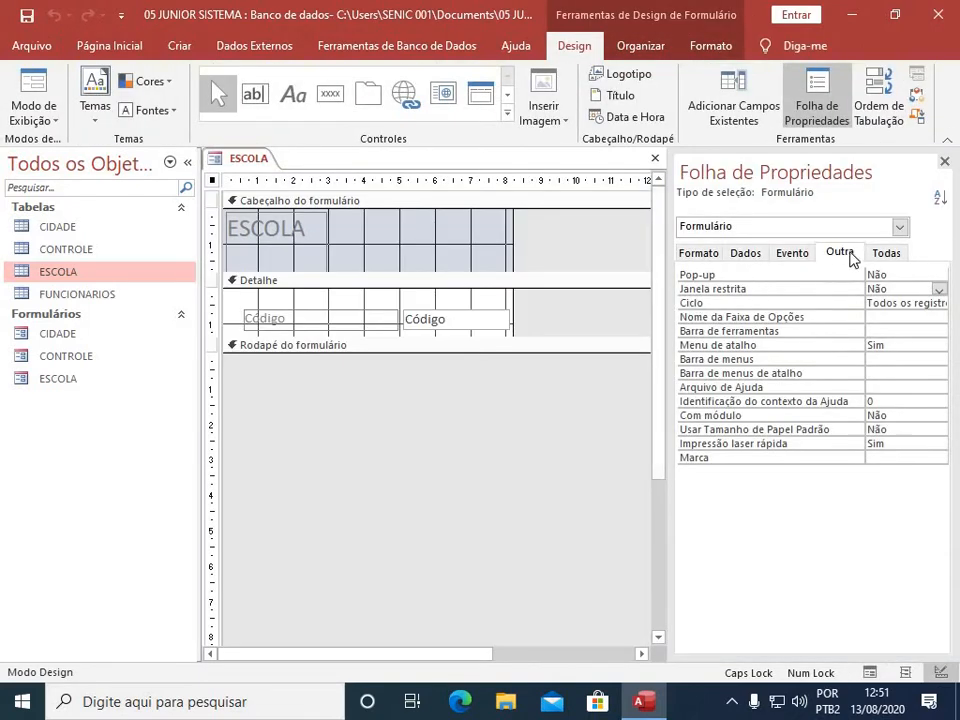
double_click(898, 272)
double_click(892, 288)
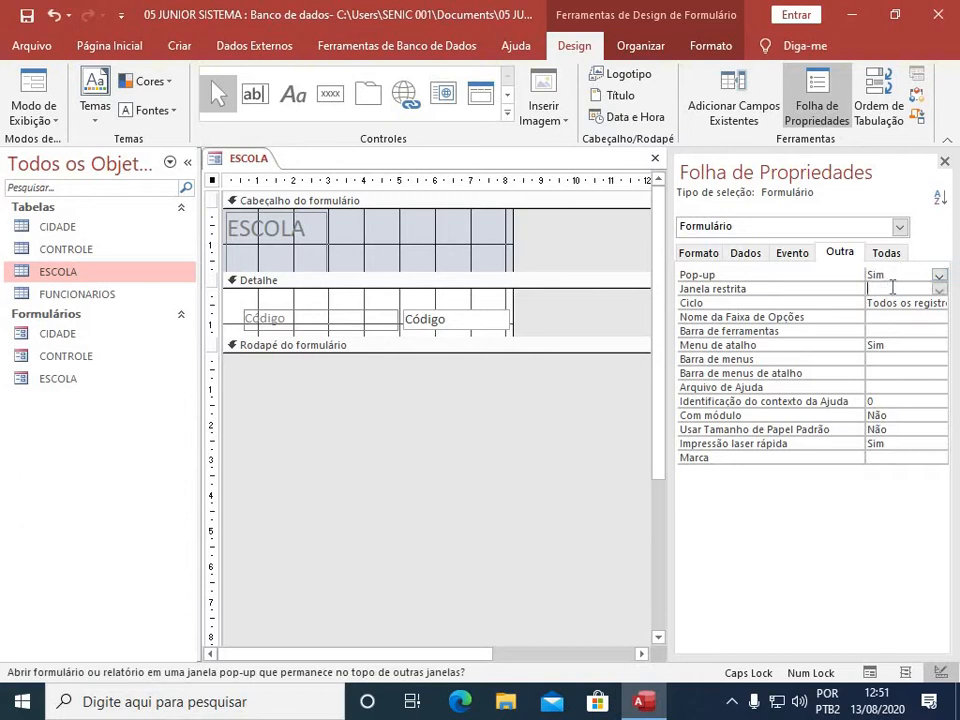
left_click(700, 256)
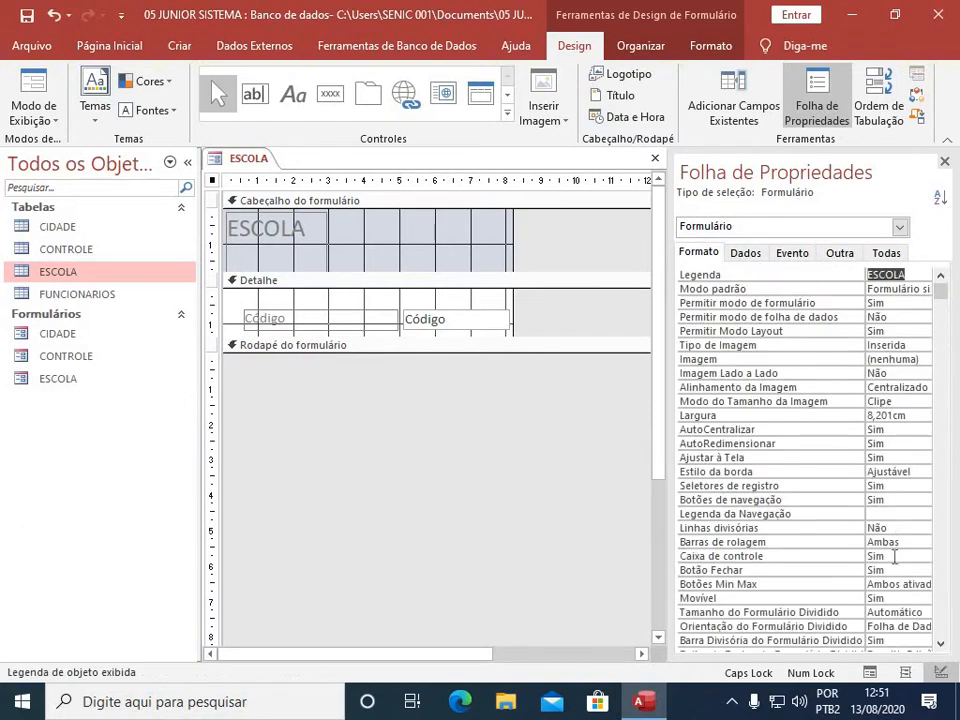
double_click(898, 542)
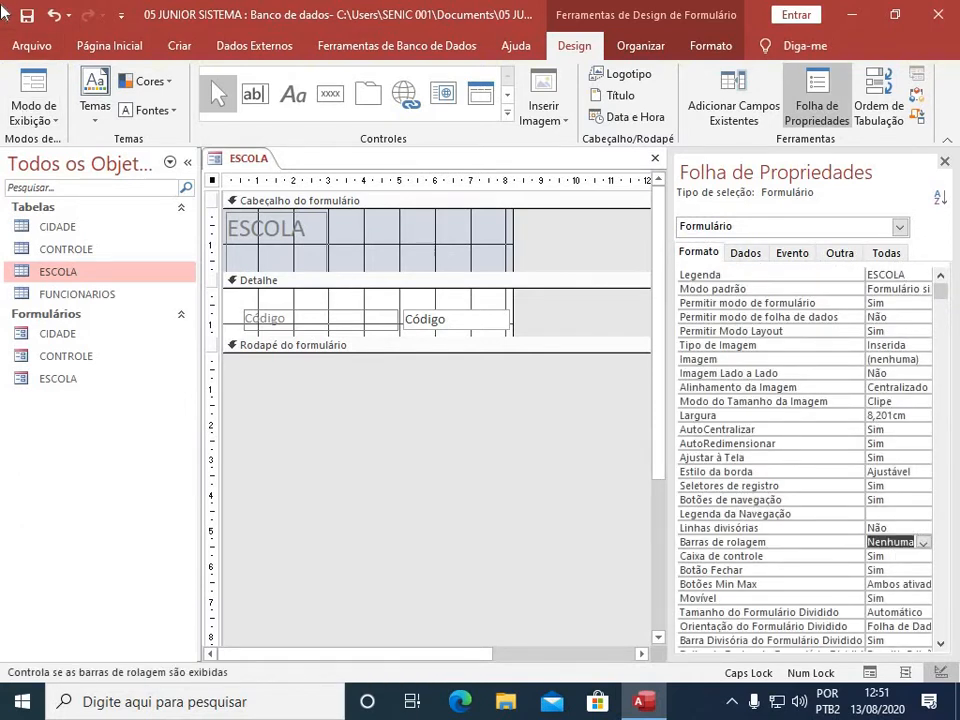
left_click(27, 15)
left_click(655, 158)
Step: Create a form from the FUNCIONARIOS table with the Form Wizard, including all its available fields
left_click(105, 294)
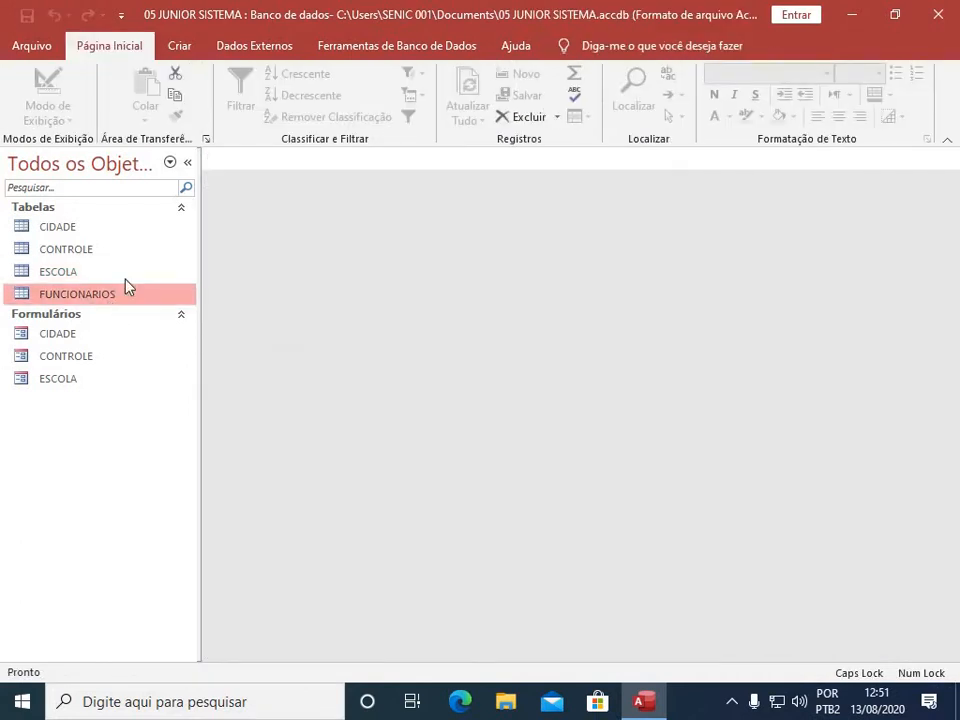
left_click(180, 46)
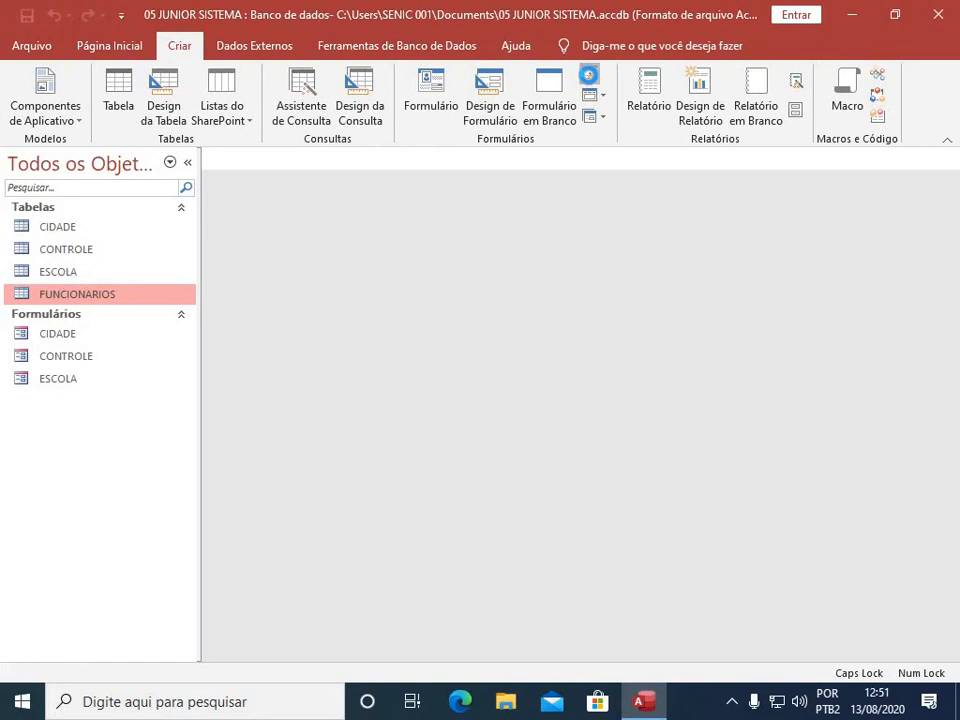
left_click(590, 74)
left_click(456, 321)
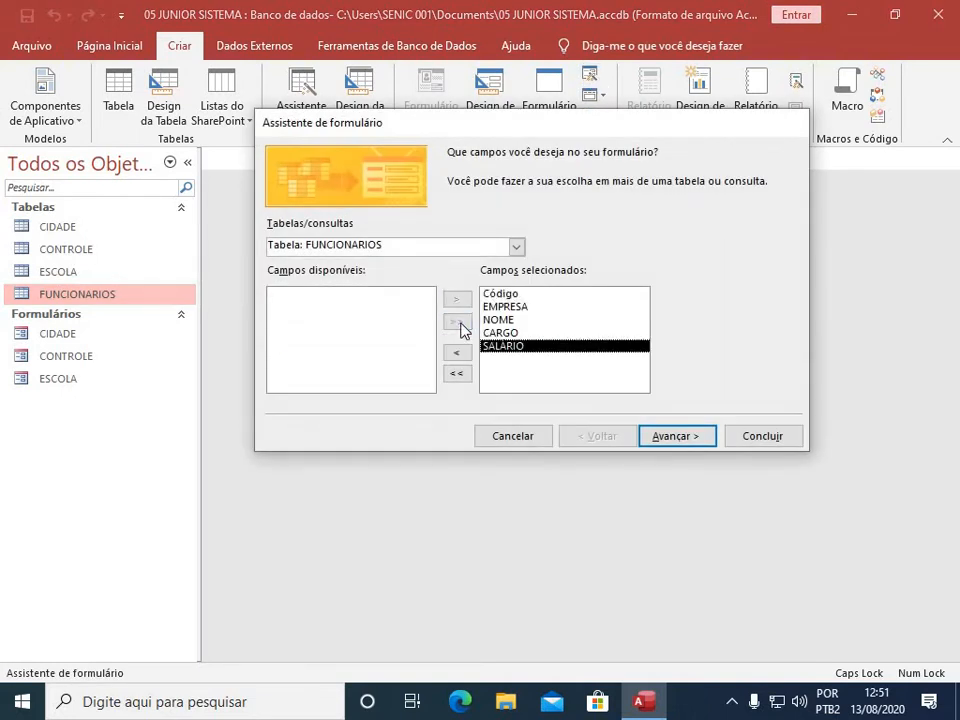
left_click(765, 436)
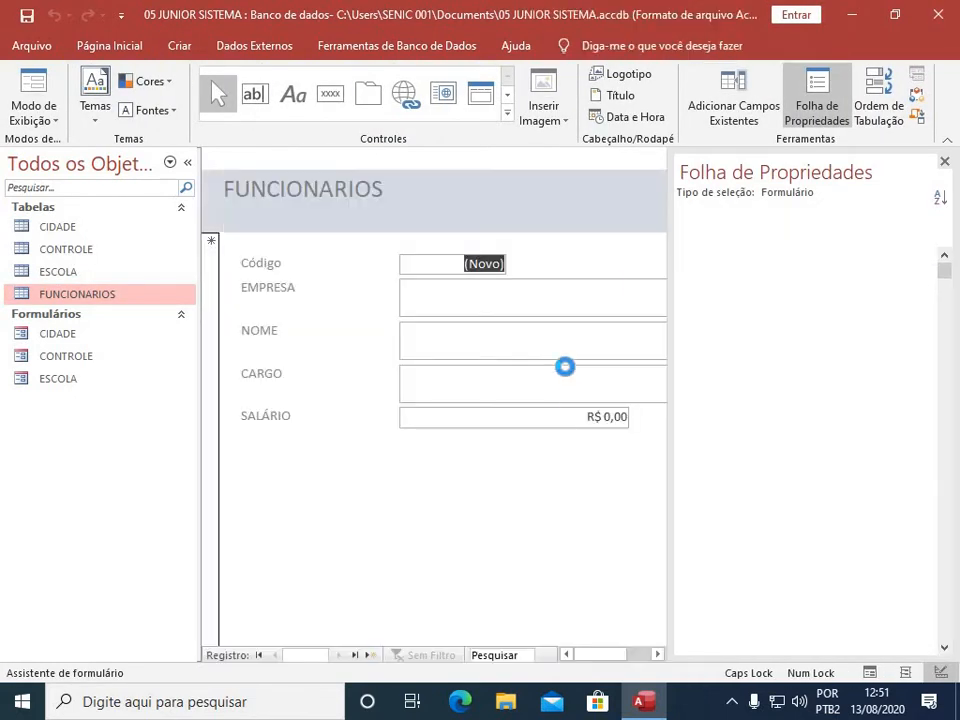
Step: In Design view, set the FUNCIONARIOS form's Pop-up and Janela restrita properties to Sim, then save and close it
right_click(655, 253)
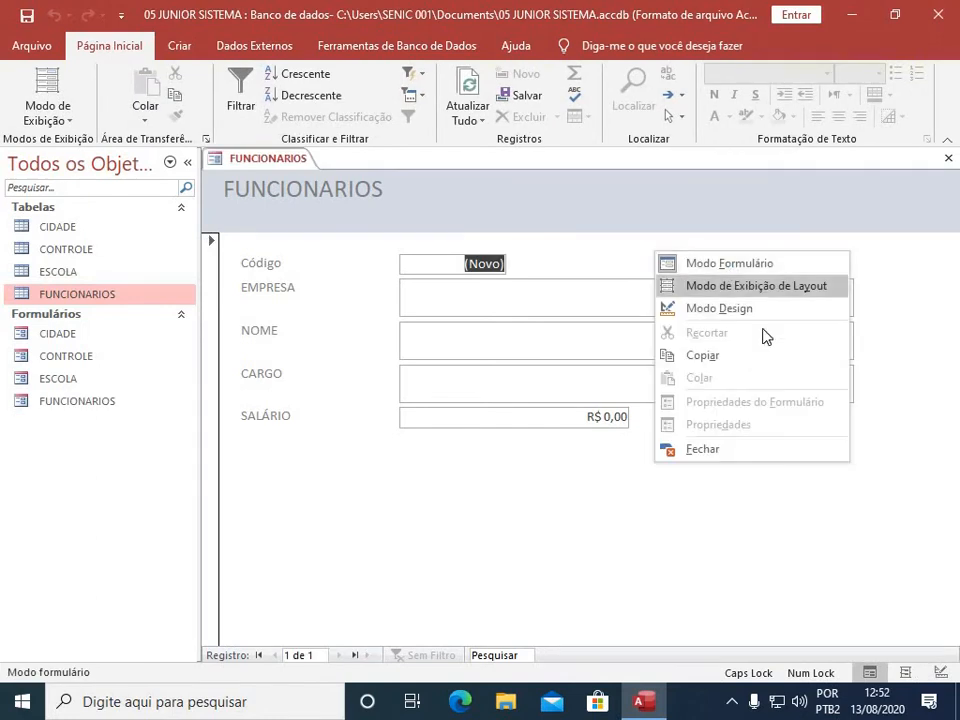
left_click(724, 310)
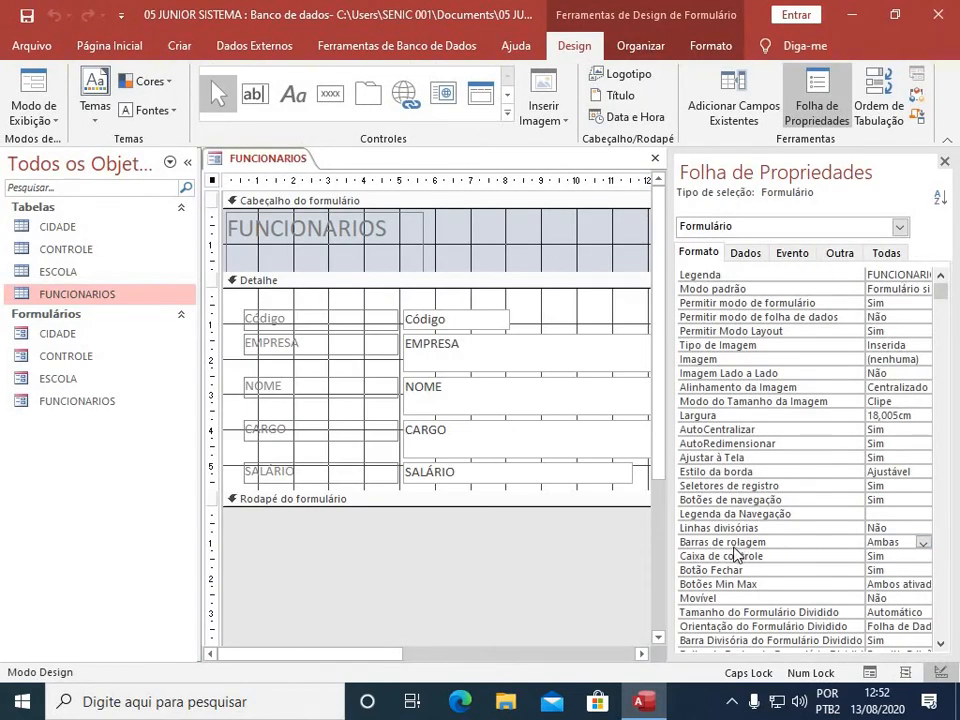
left_click(905, 542)
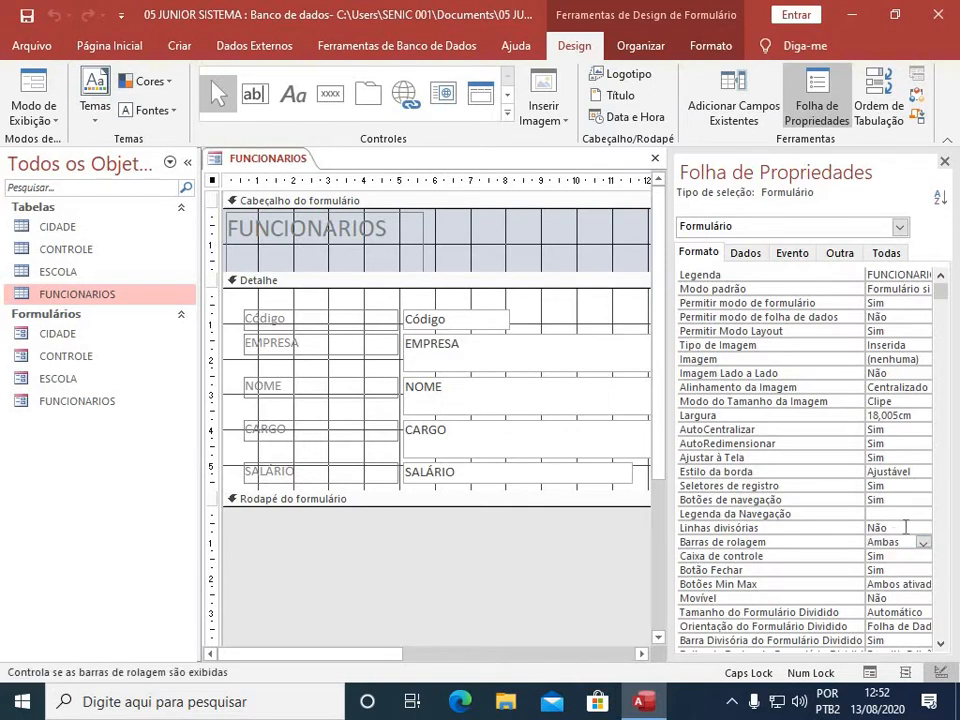
left_click(840, 252)
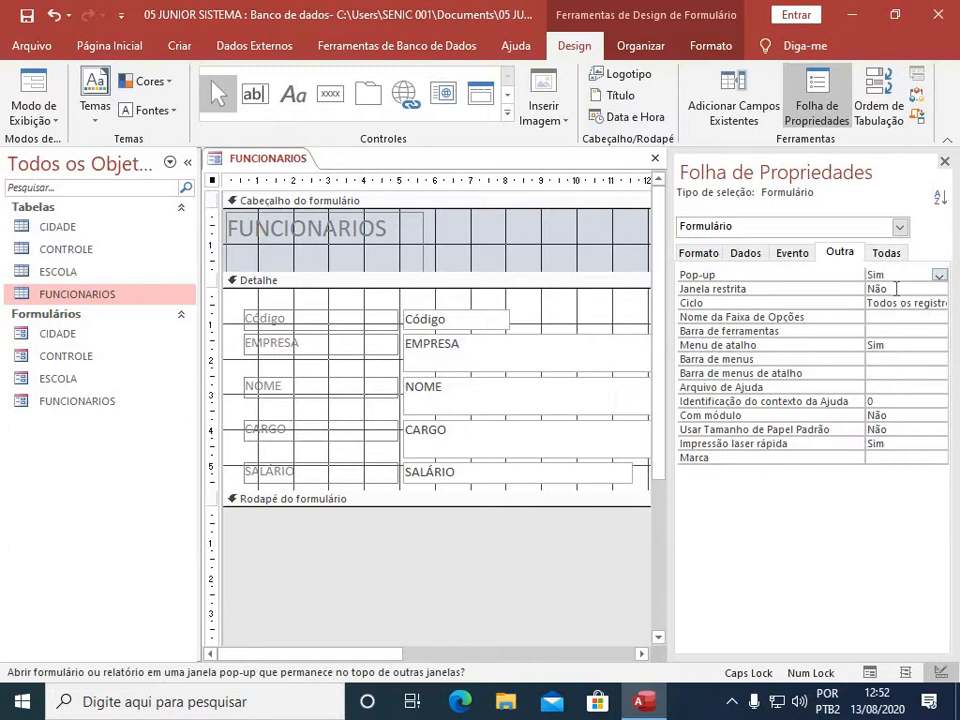
double_click(896, 288)
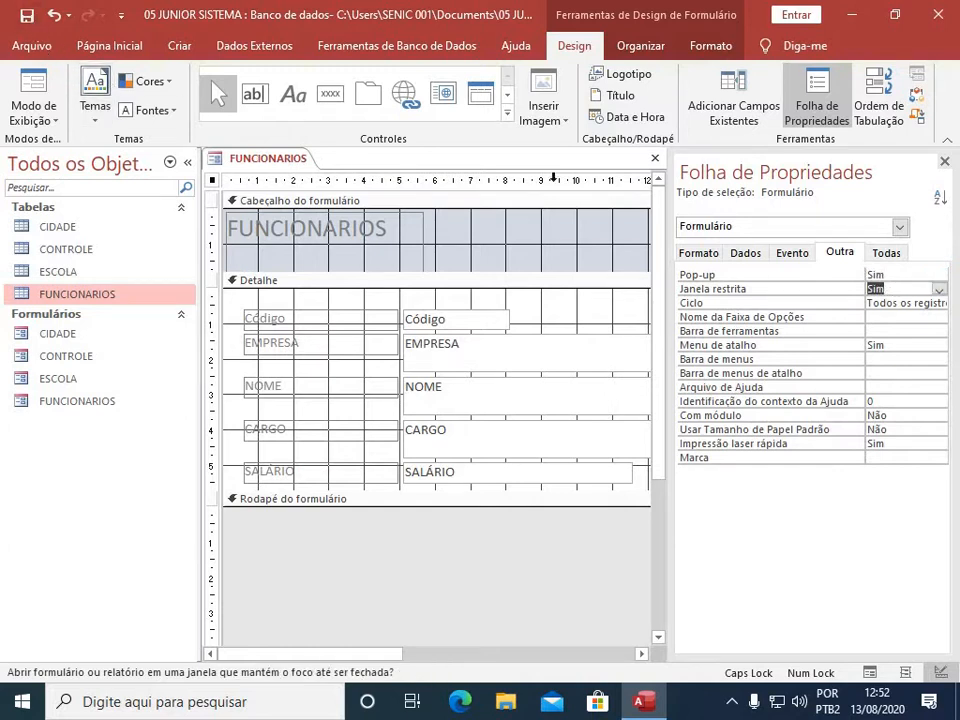
left_click(656, 158)
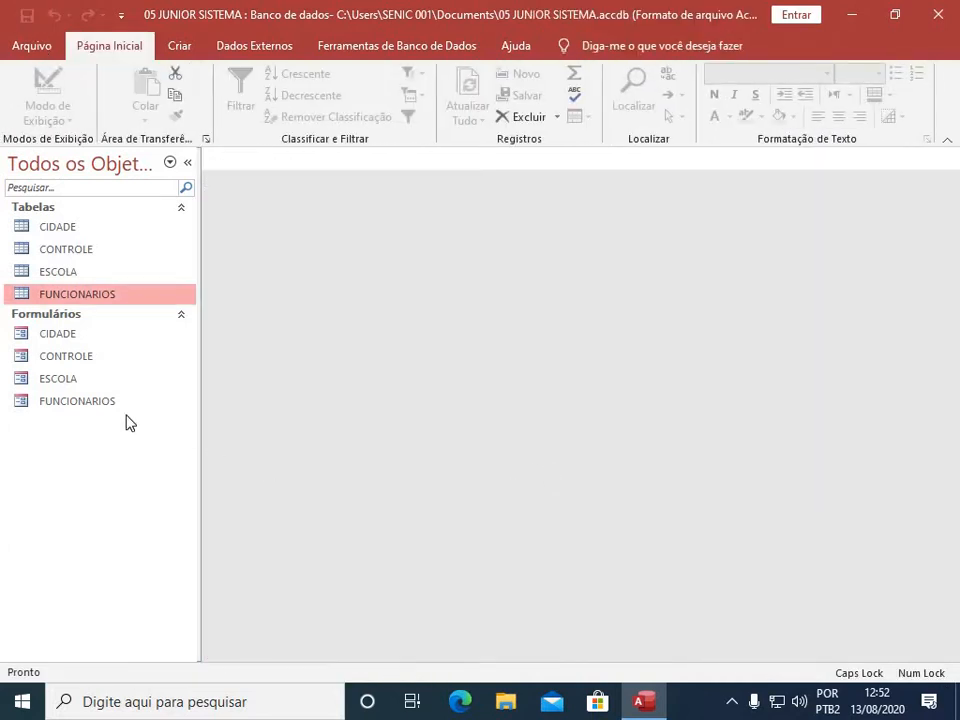
Step: Open the FUNCIONARIOS form and start a record with EMPRESA TIM, the employee's name in NOME, and CARGO VENDEDOR
double_click(101, 401)
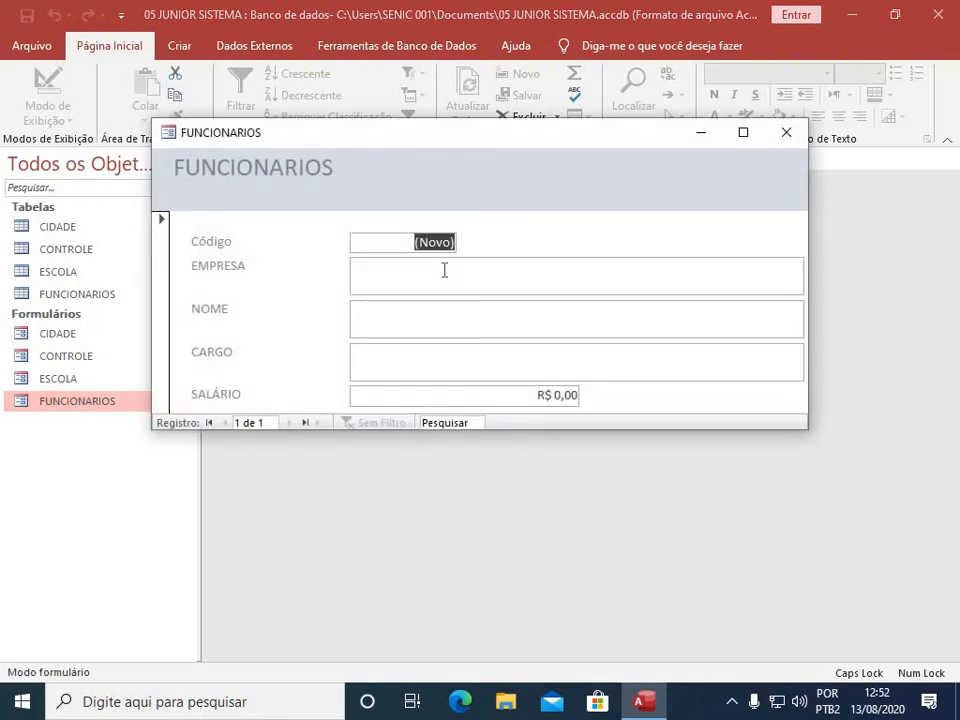
left_click(432, 279)
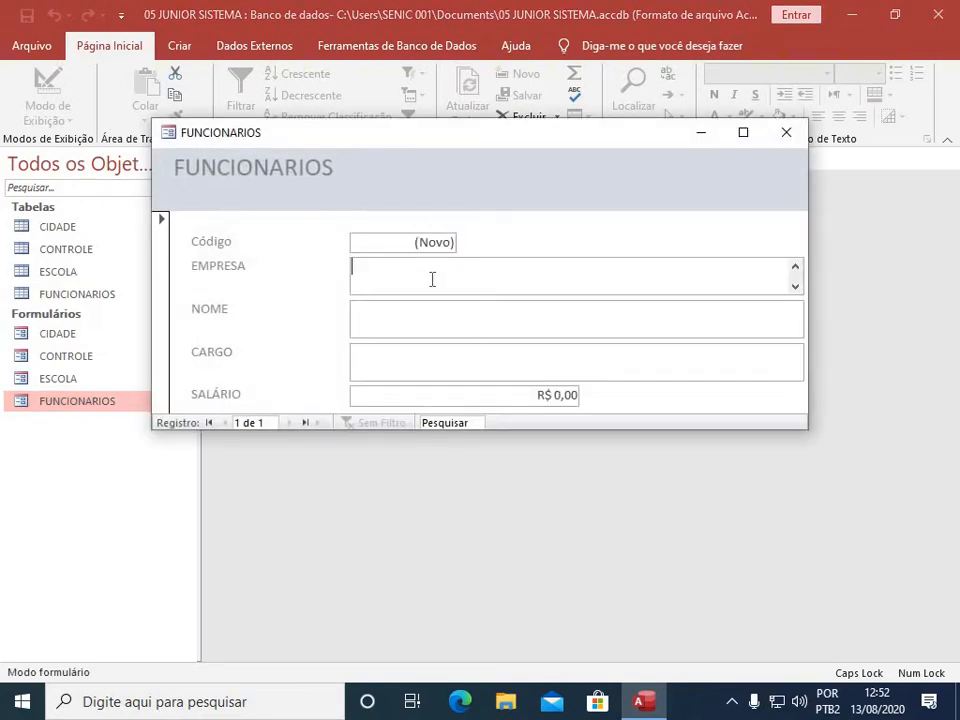
type("TIM")
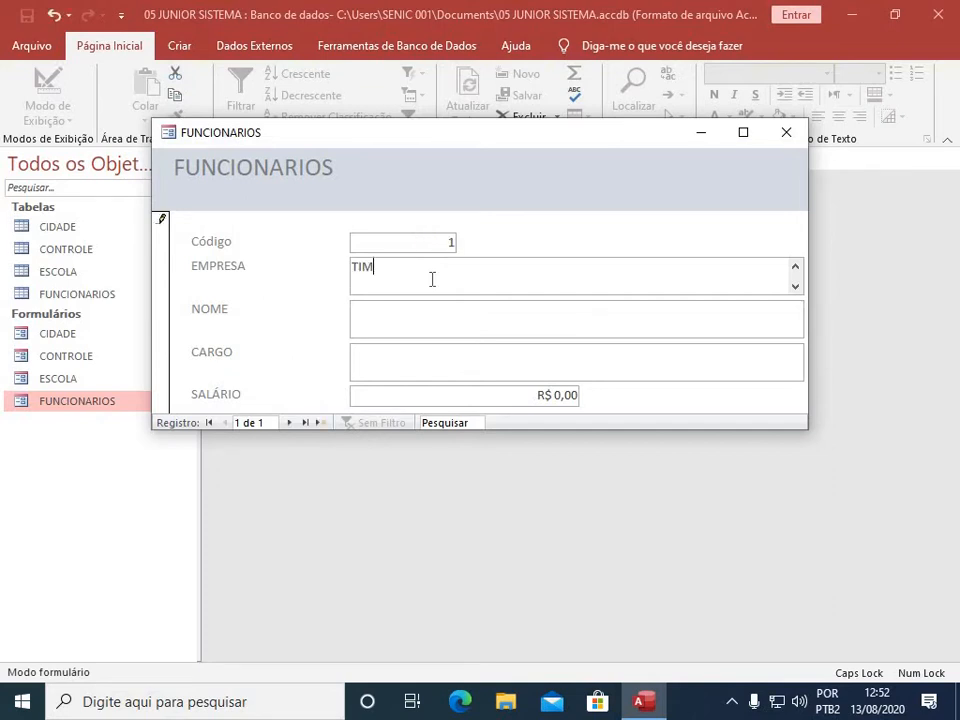
key("Tab")
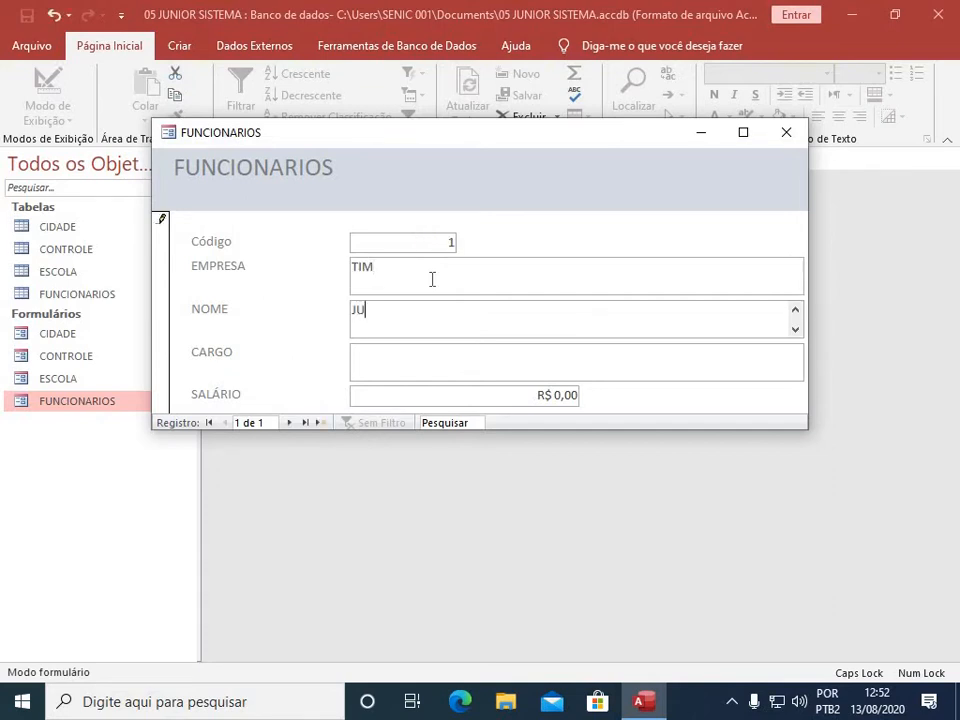
key("Tab")
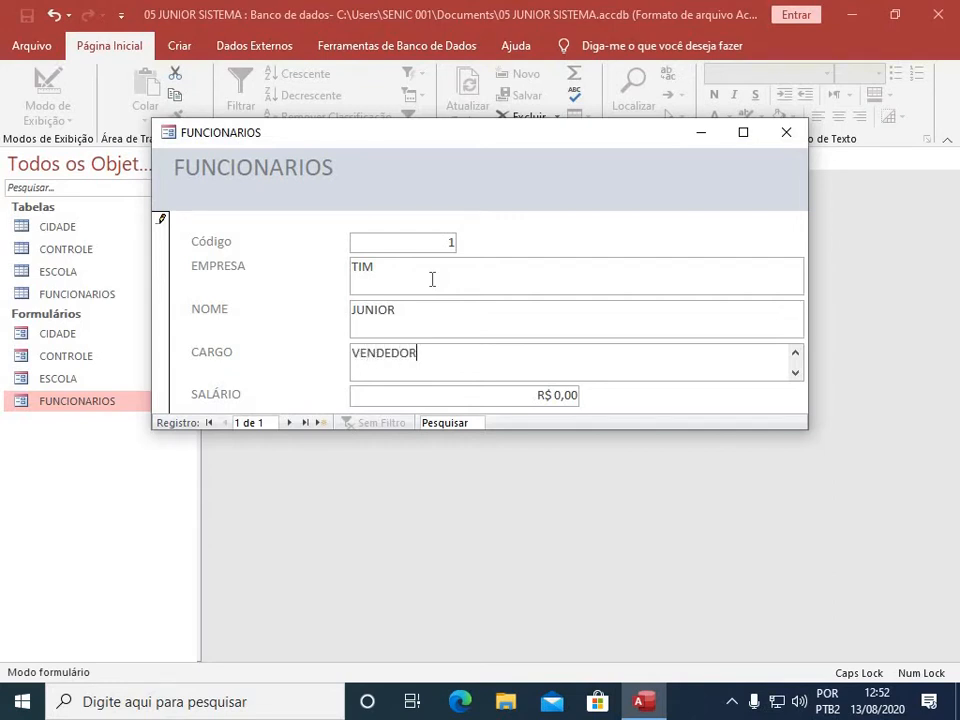
Step: Set the record's SALÁRIO to 1500, replacing the default amount, and commit the record
left_click(516, 393)
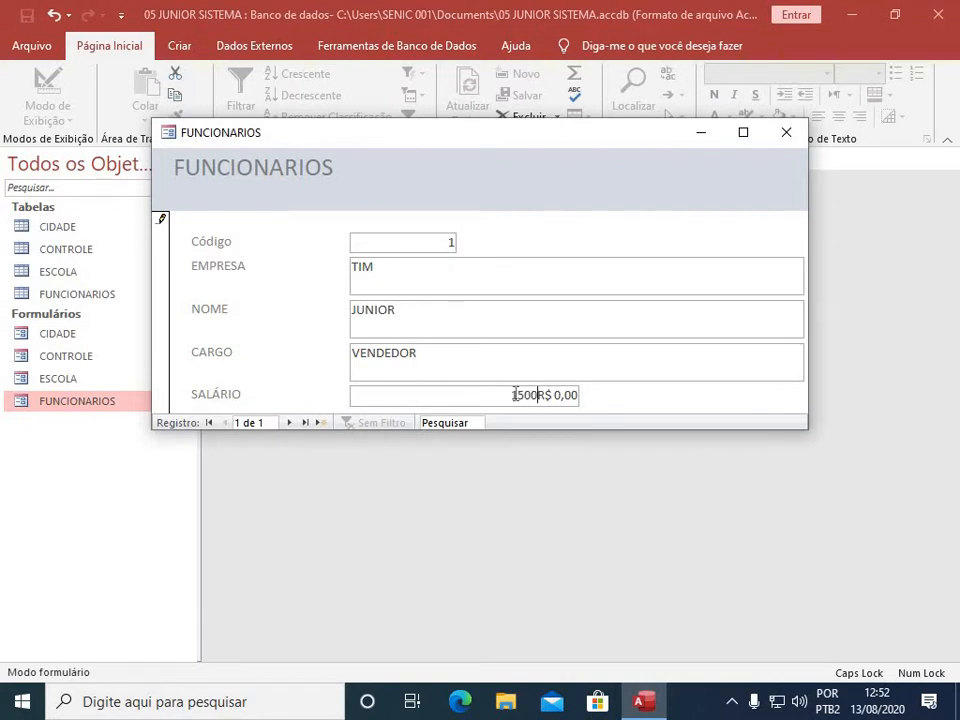
key("Return")
left_click(508, 412)
left_click_drag(666, 385, 694, 379)
type("15")
key("Return")
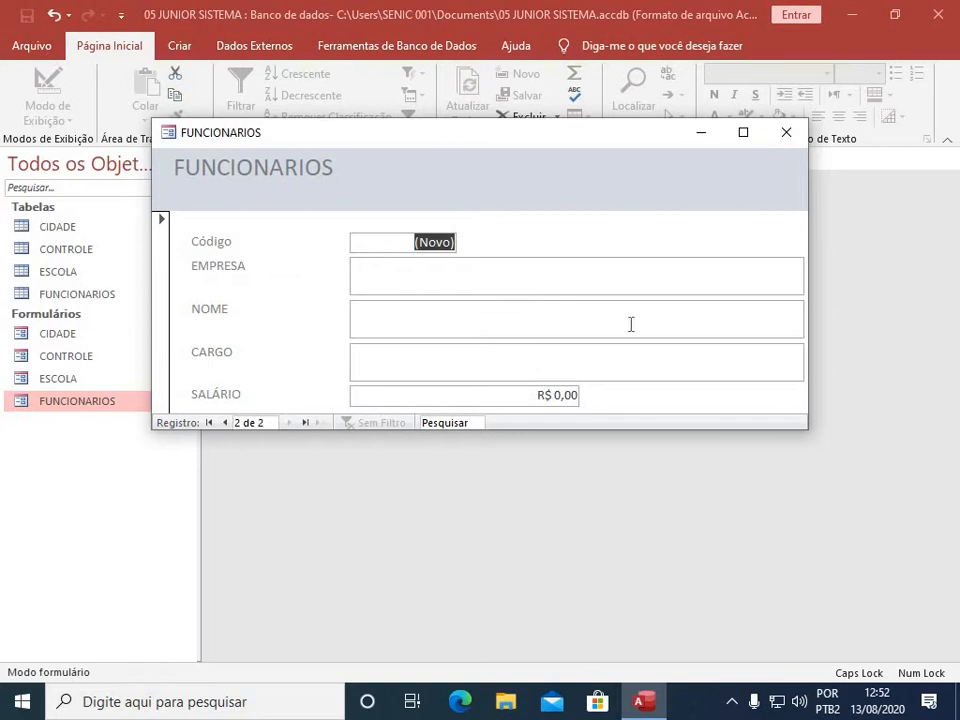
Step: Return to the first FUNCIONARIOS record and change its SALÁRIO to 2500
left_click(224, 423)
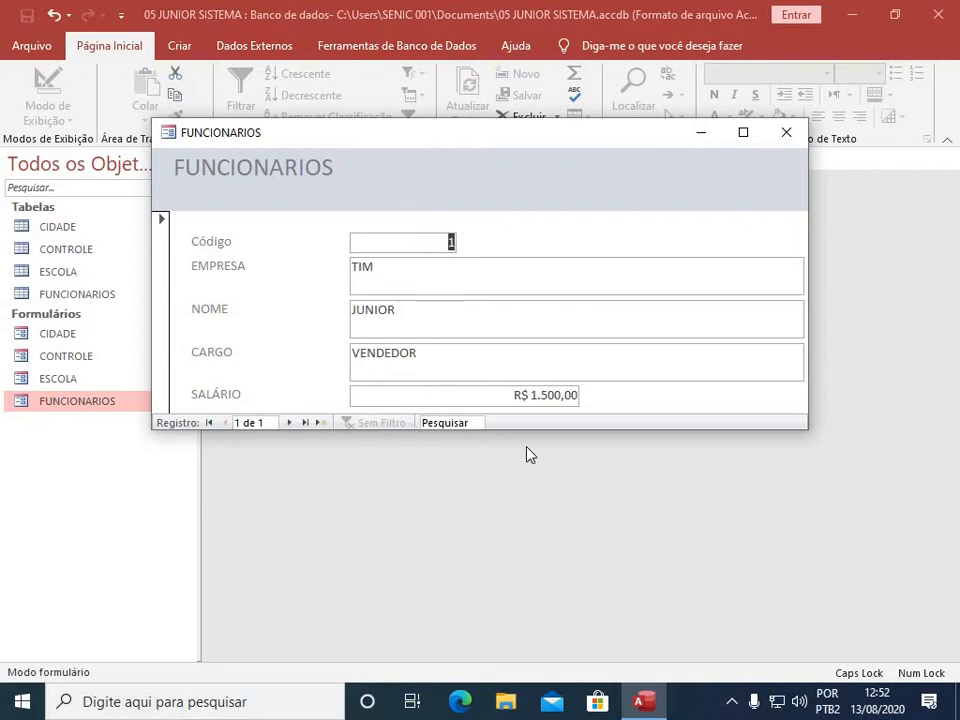
left_click_drag(503, 400, 617, 401)
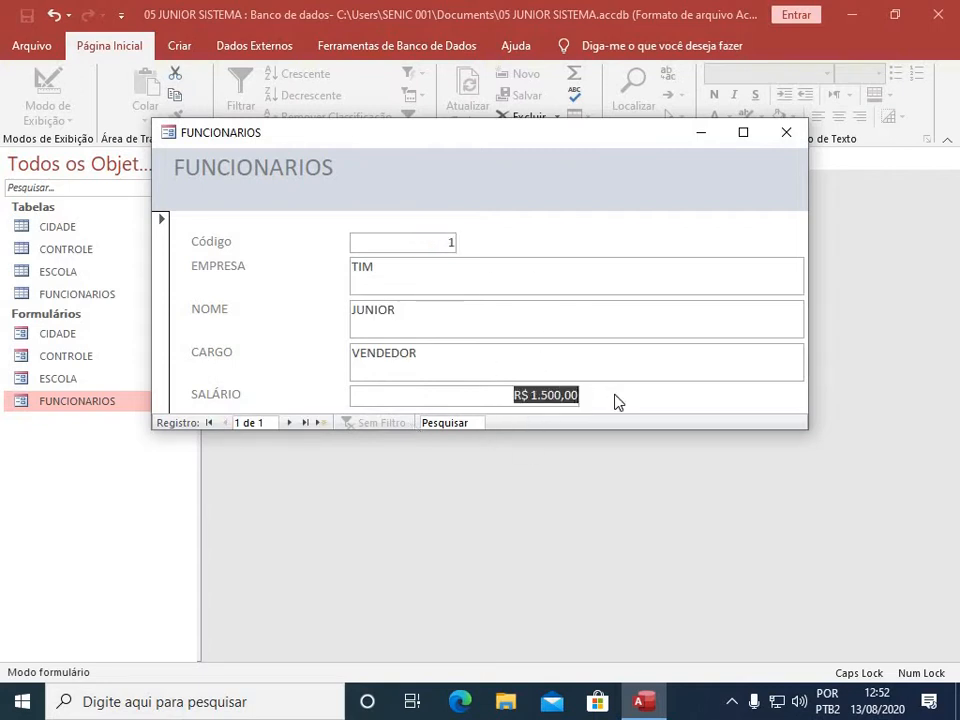
type("2500")
key("Tab")
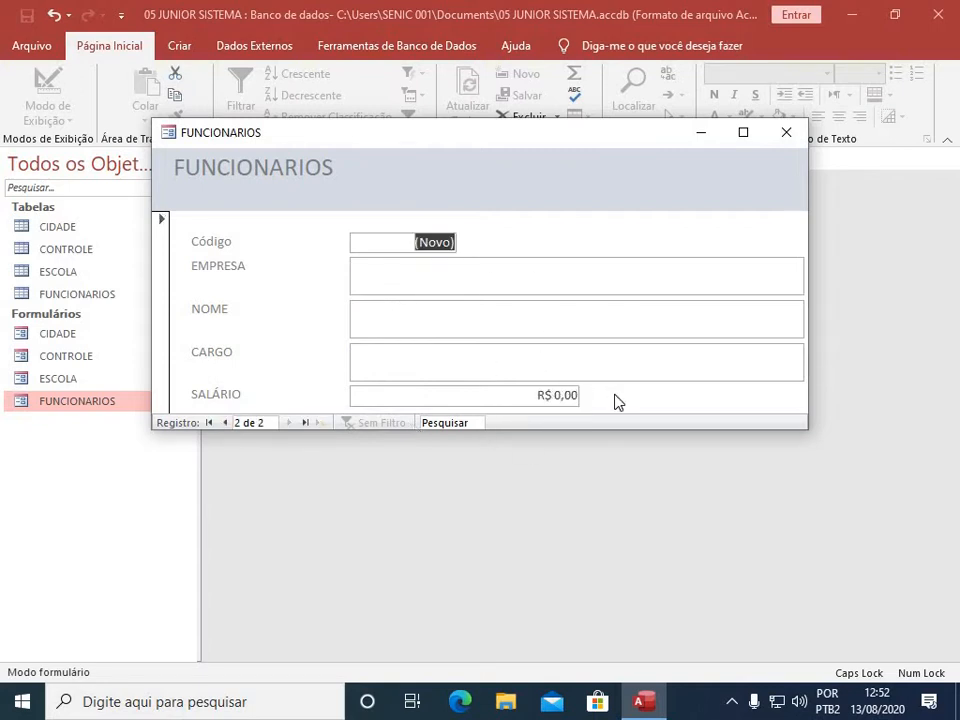
Step: Check the first FUNCIONARIOS record and close that form, then open the CONTROLE form for a look and close it
left_click(226, 422)
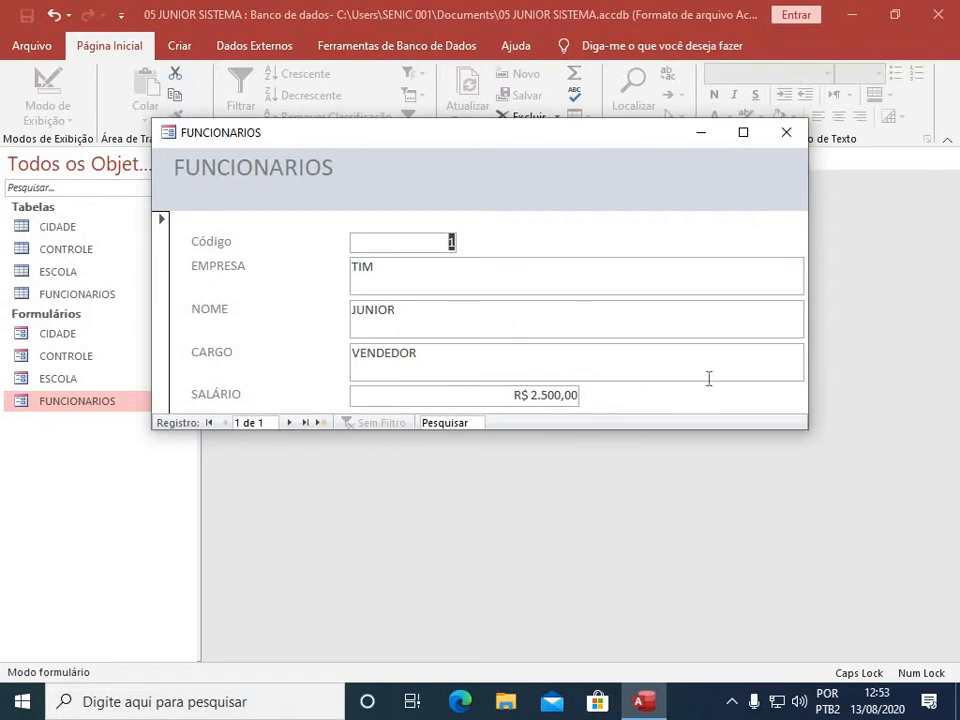
left_click(788, 133)
double_click(84, 357)
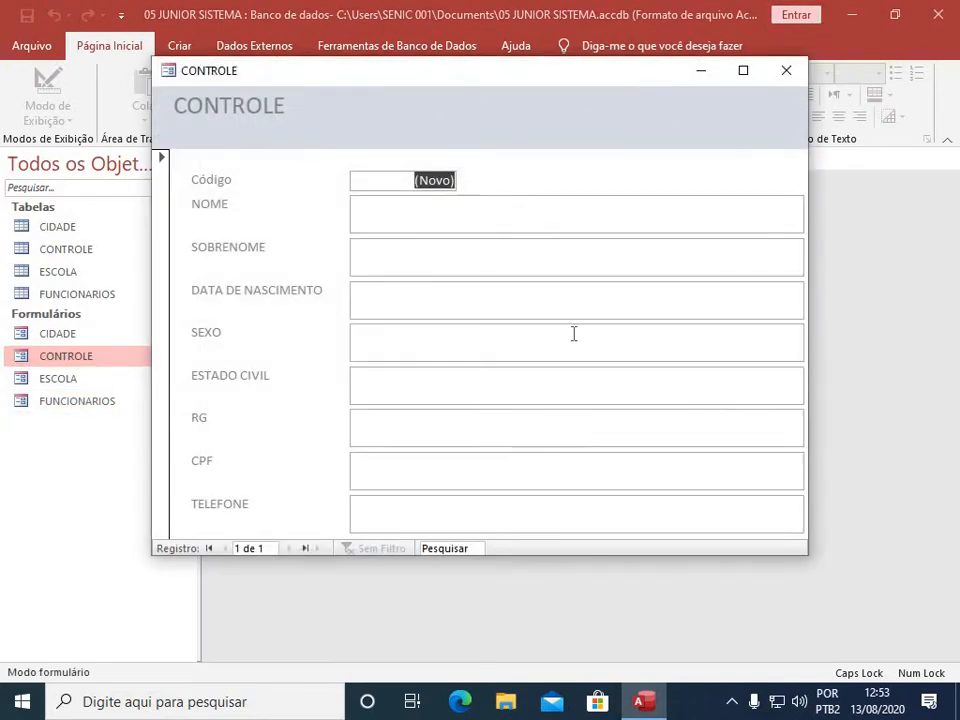
left_click(786, 70)
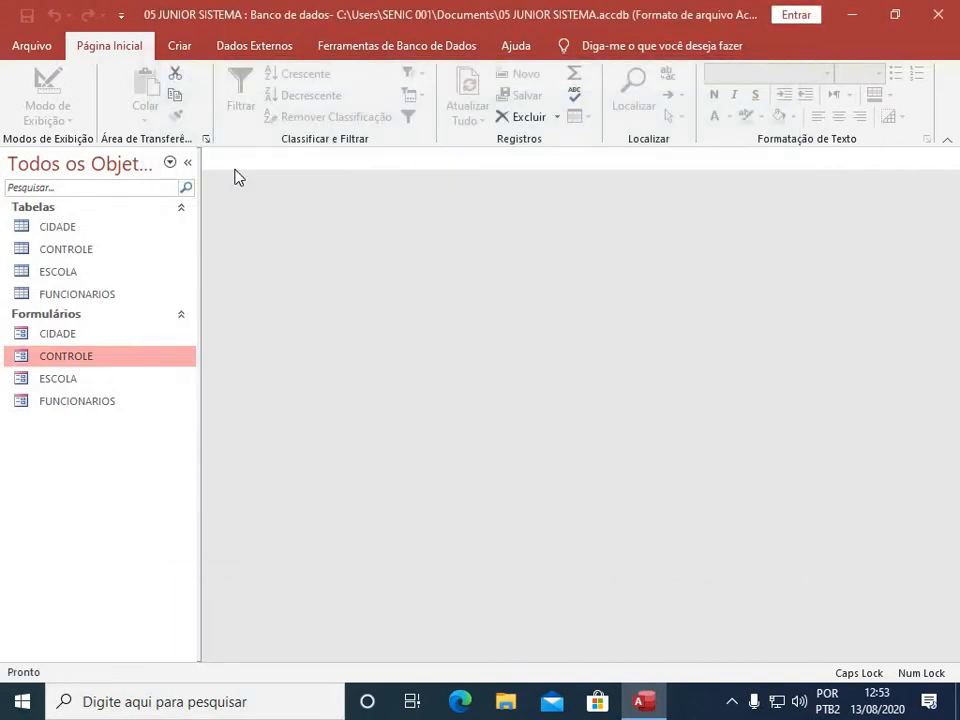
Step: Create a new blank form and switch it to Design view
left_click(186, 55)
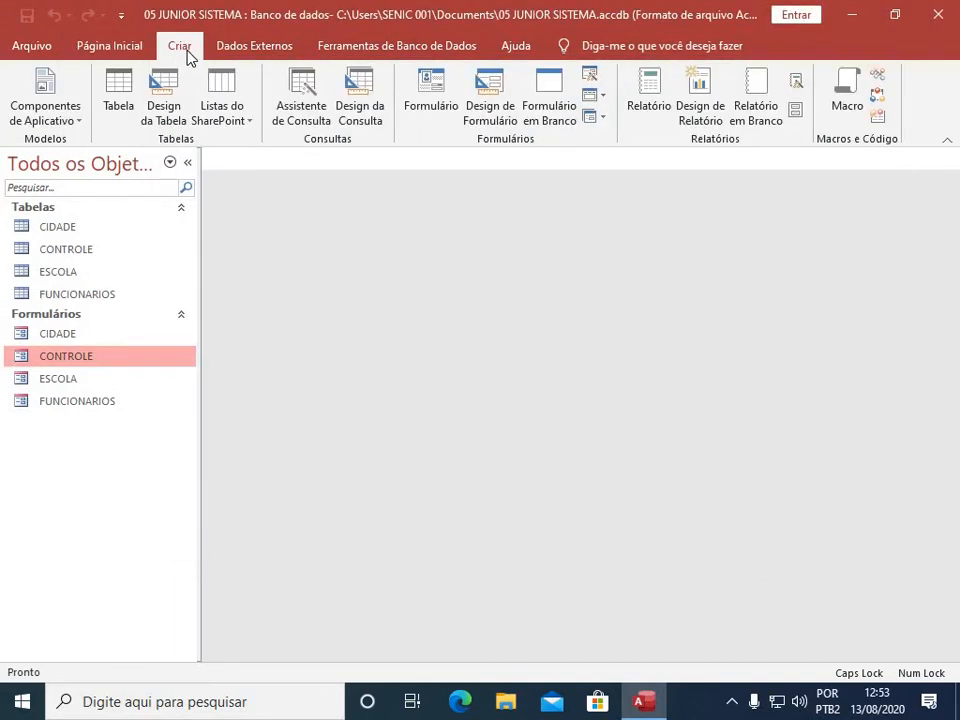
left_click(553, 97)
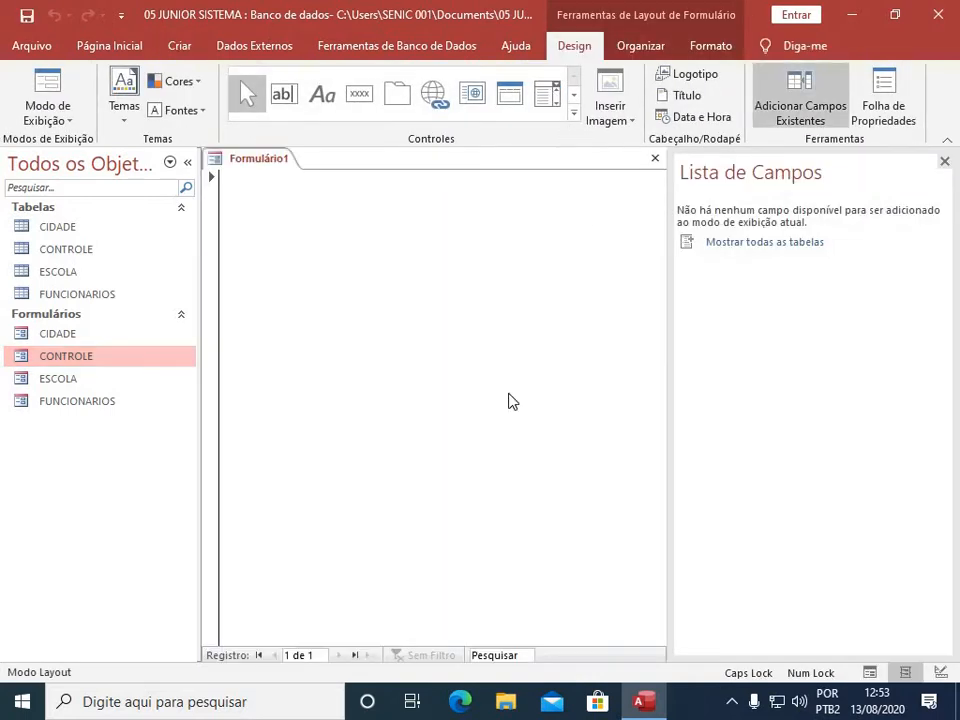
right_click(382, 271)
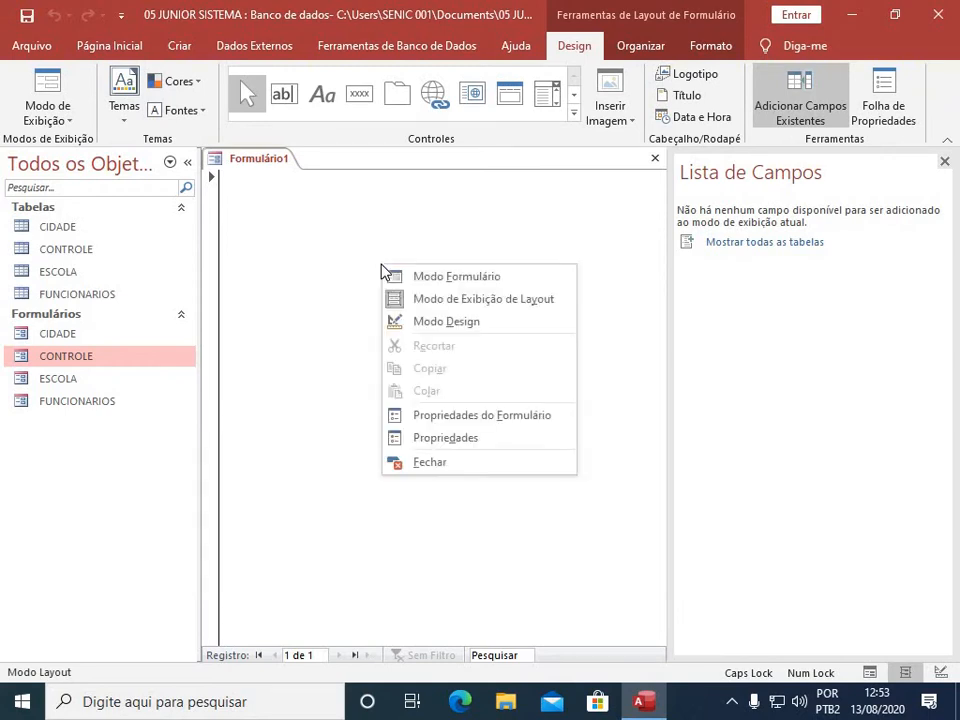
left_click(453, 322)
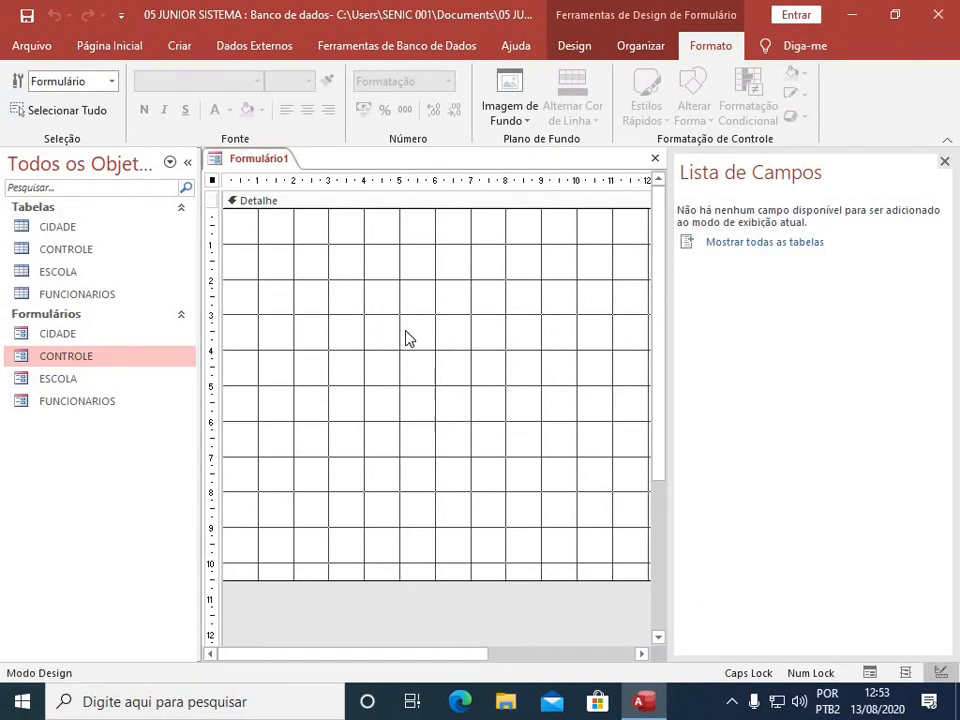
Step: Set the new form's Pop-up and Janela restrita properties to Sim
right_click(403, 291)
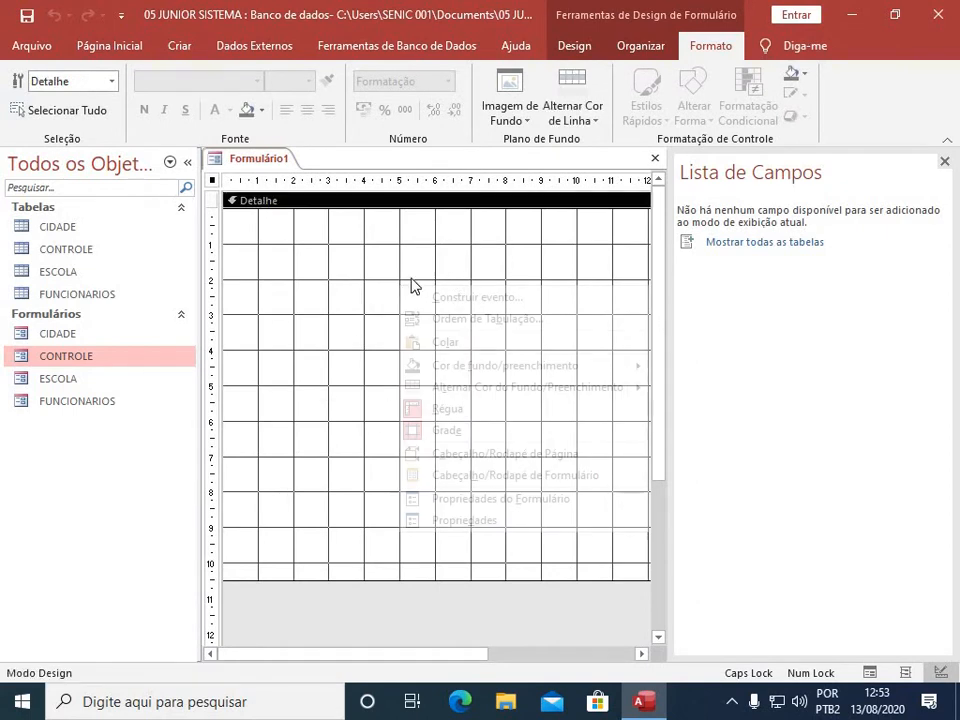
left_click(518, 502)
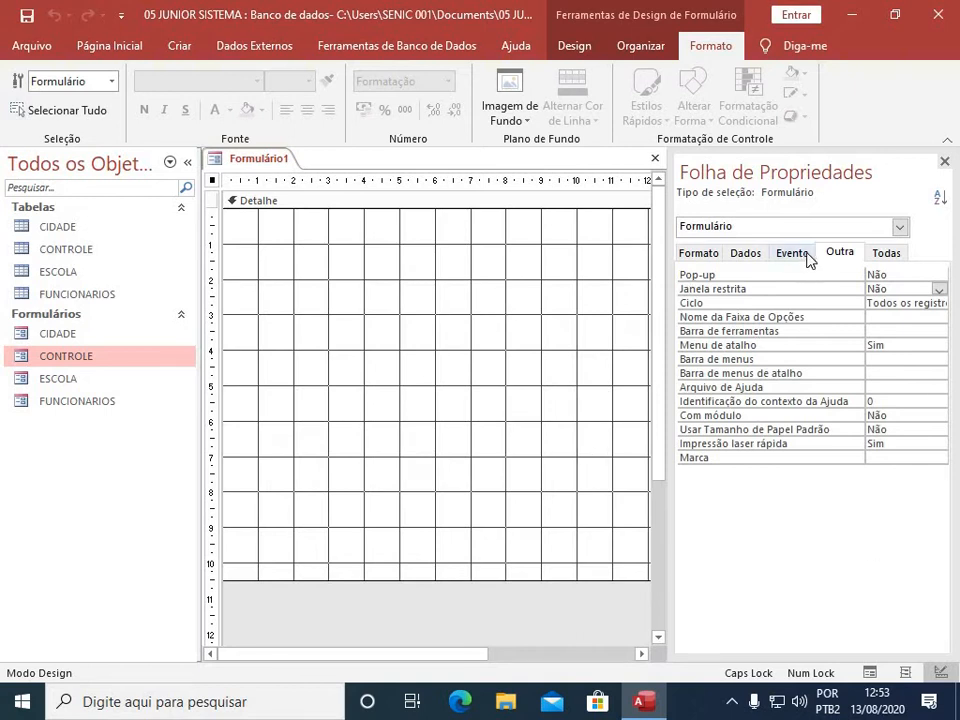
double_click(899, 274)
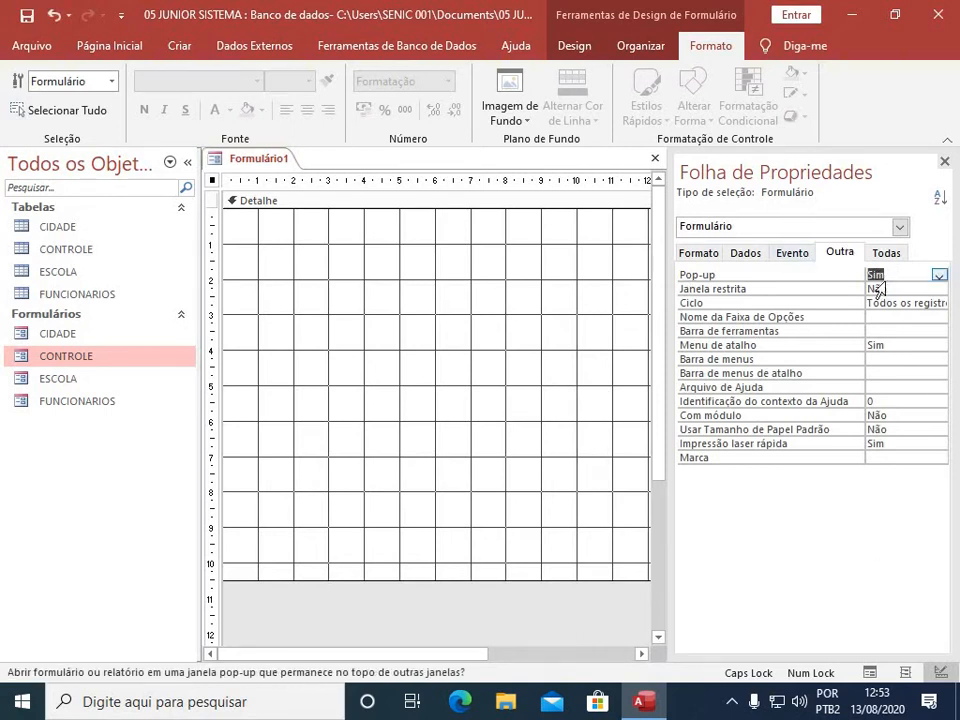
double_click(896, 288)
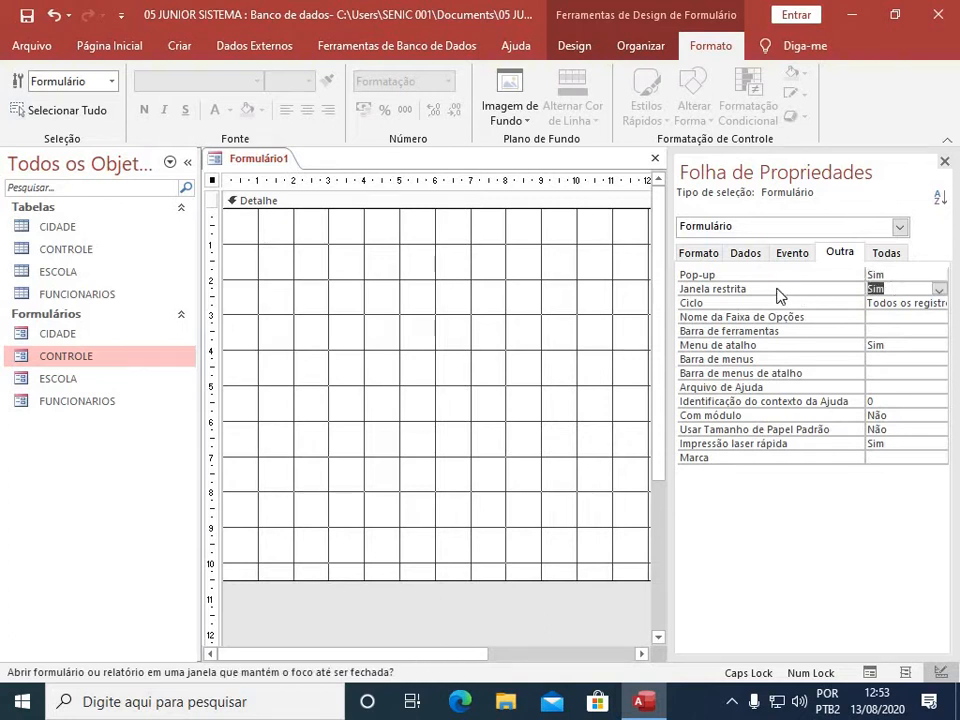
Step: Set the form's Barras de rolagem to Nenhuma and its Seletores de registro and Botões de navegação to Não, then close the property sheet
left_click(708, 252)
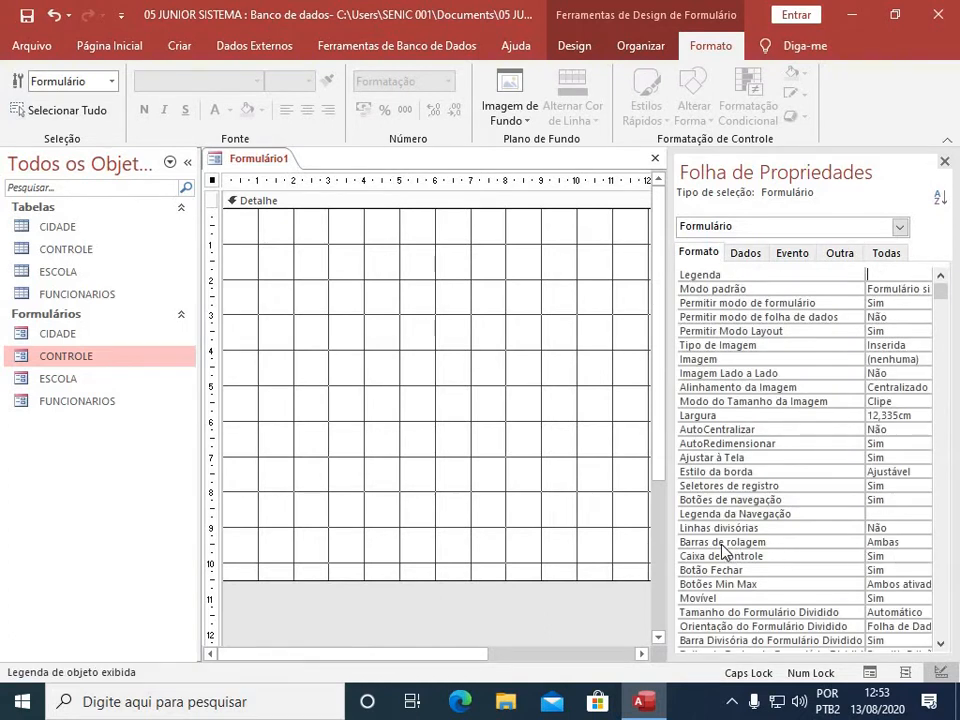
double_click(896, 541)
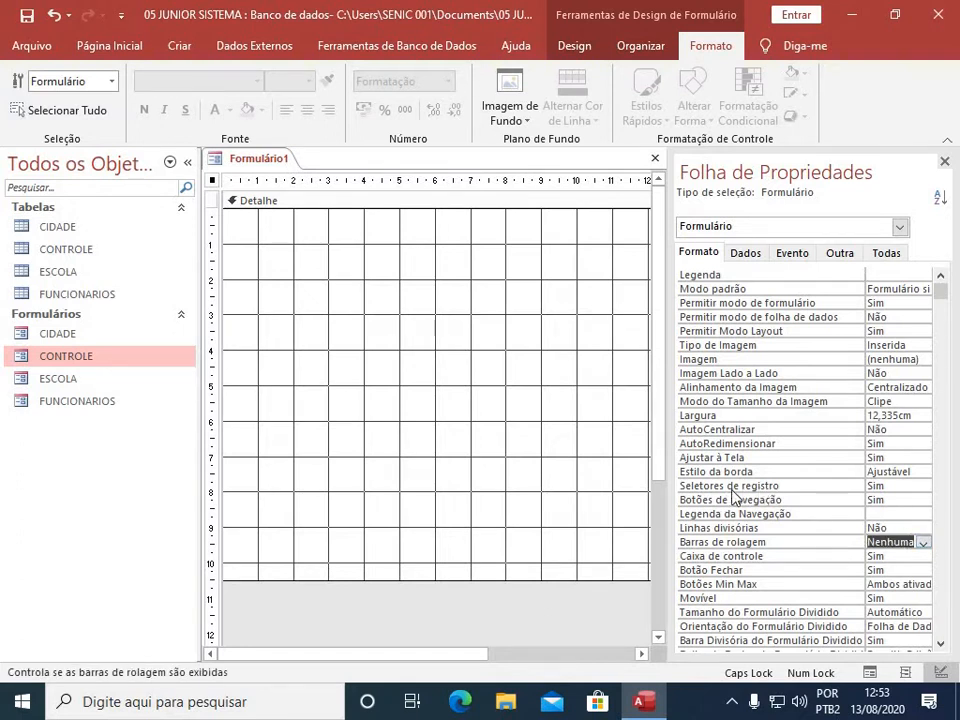
double_click(899, 486)
double_click(898, 499)
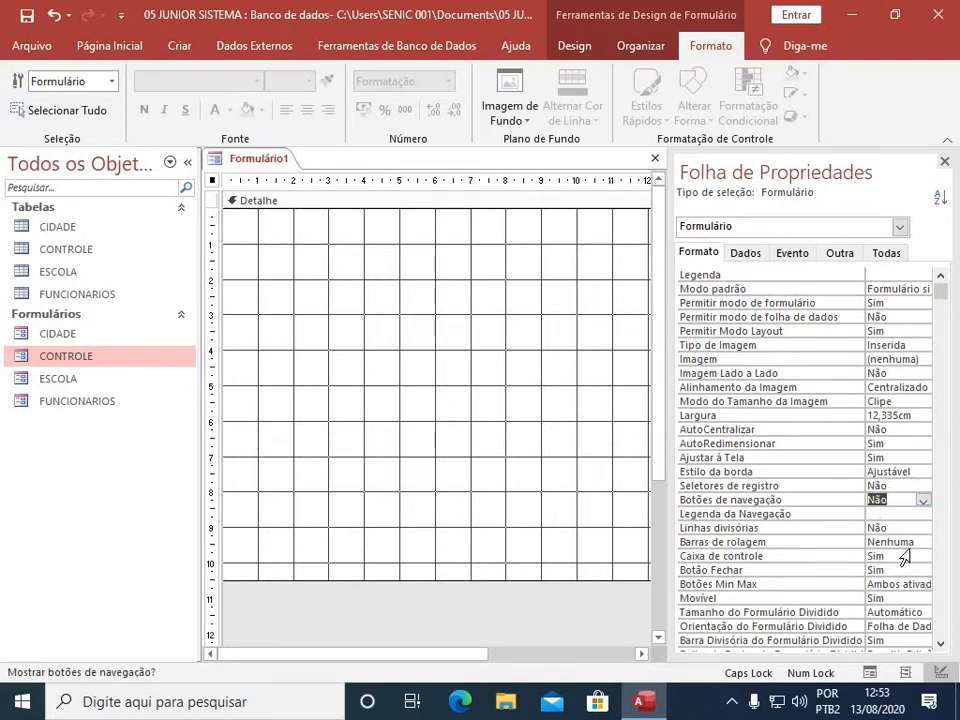
left_click(839, 253)
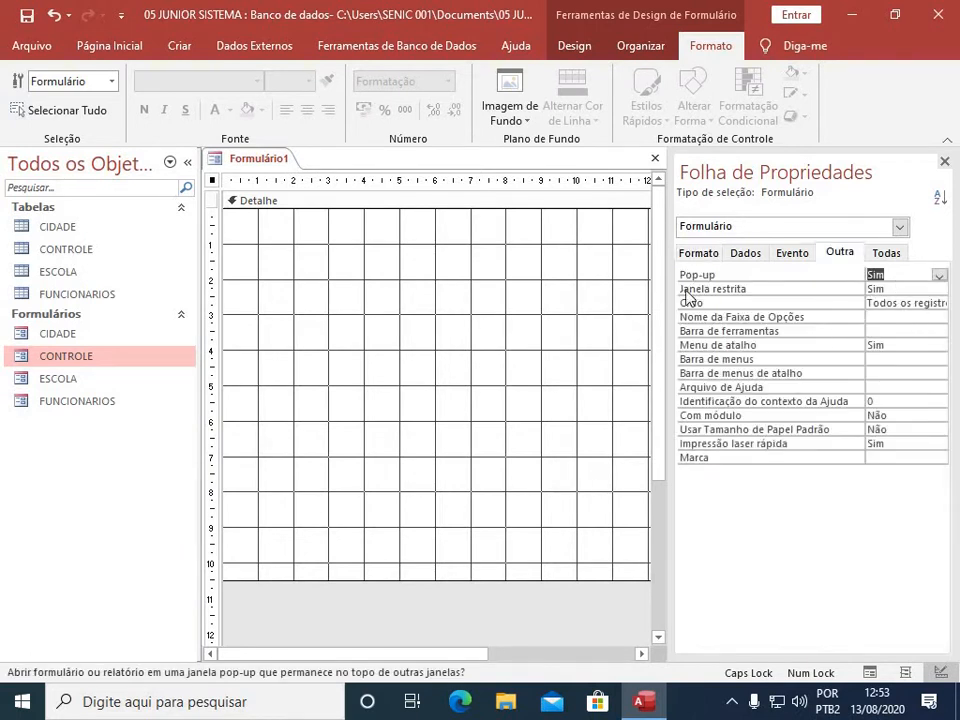
left_click(944, 161)
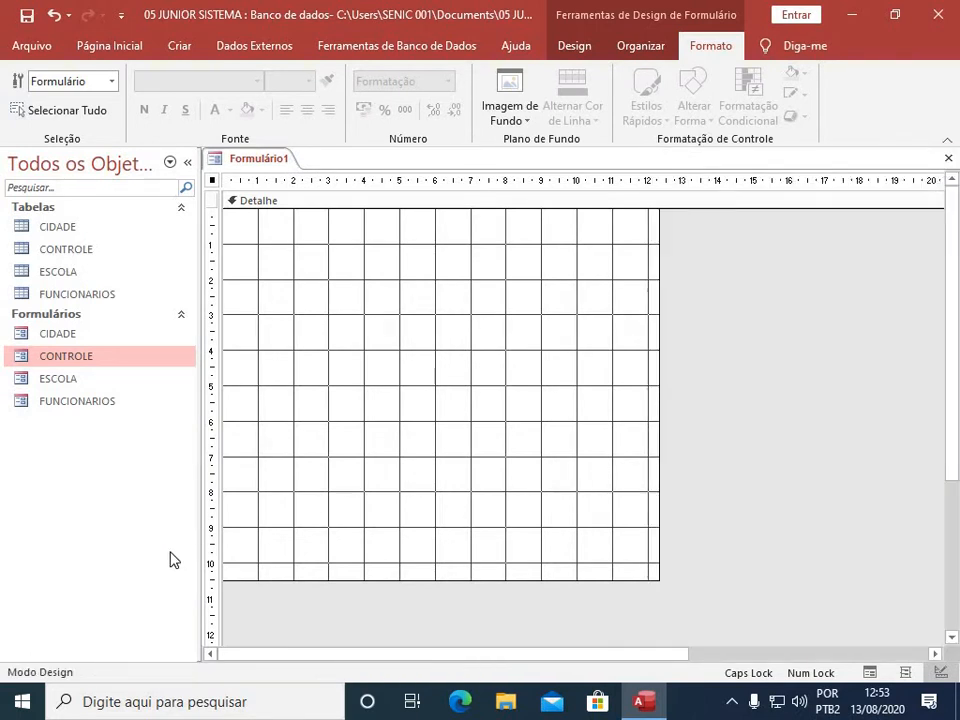
Step: Place a command button about 1 cm from the form's upper-left edges, with the Operações de formulário action Abrir formulário
left_click(573, 47)
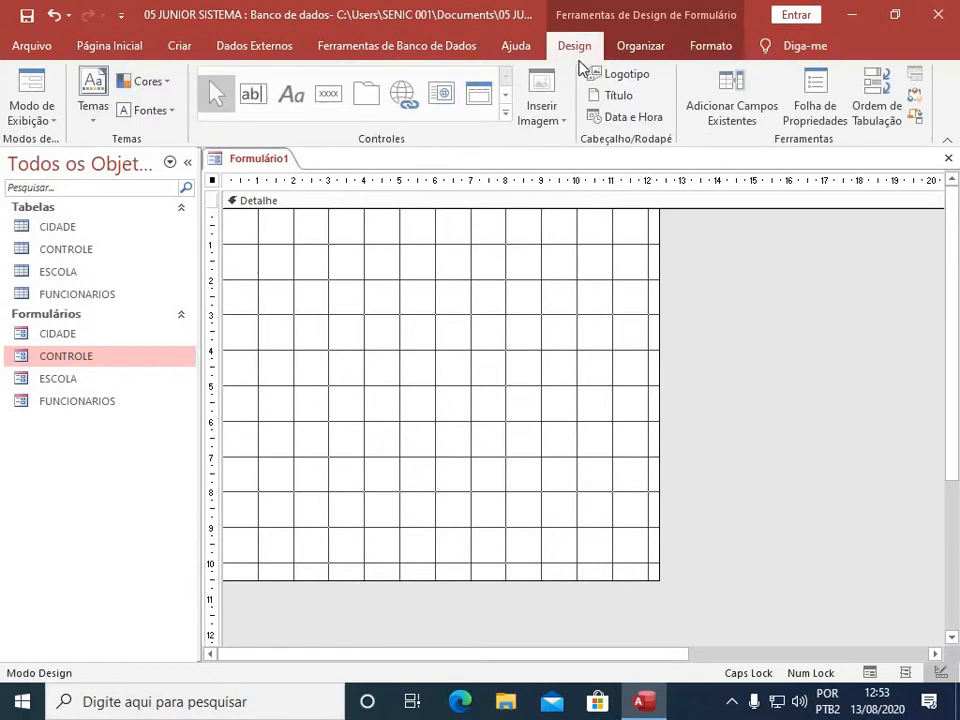
left_click(336, 94)
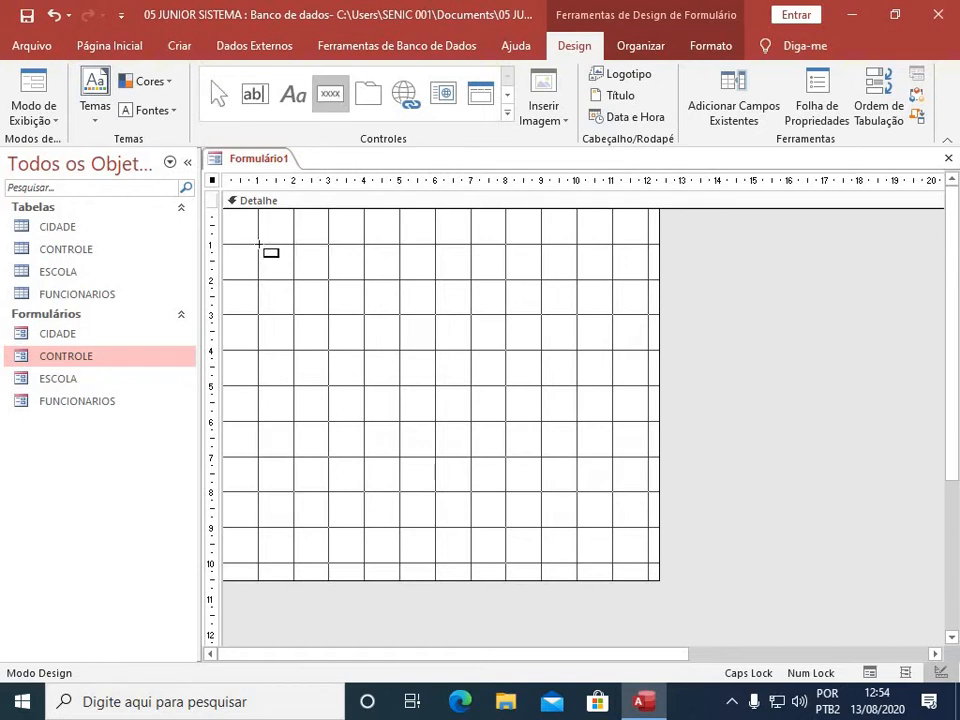
left_click(259, 243)
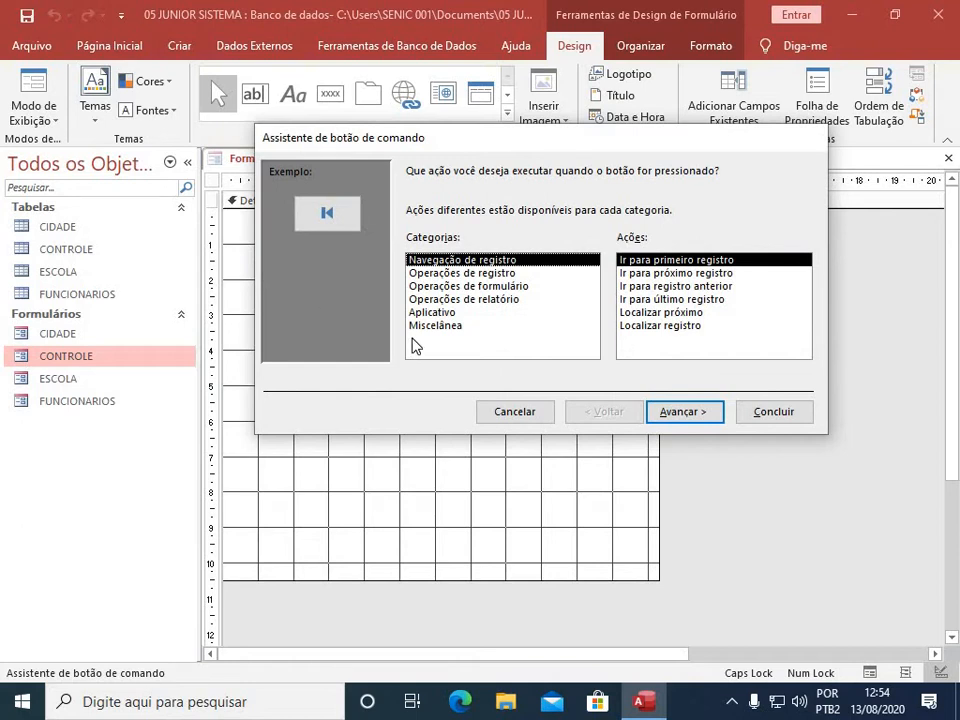
left_click(466, 288)
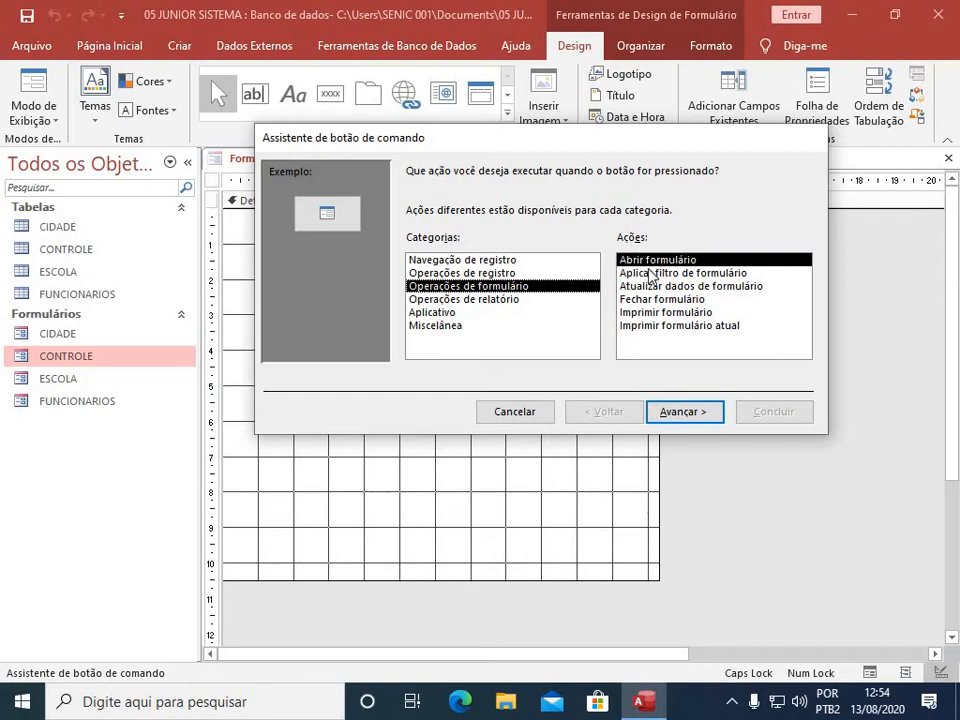
left_click(705, 410)
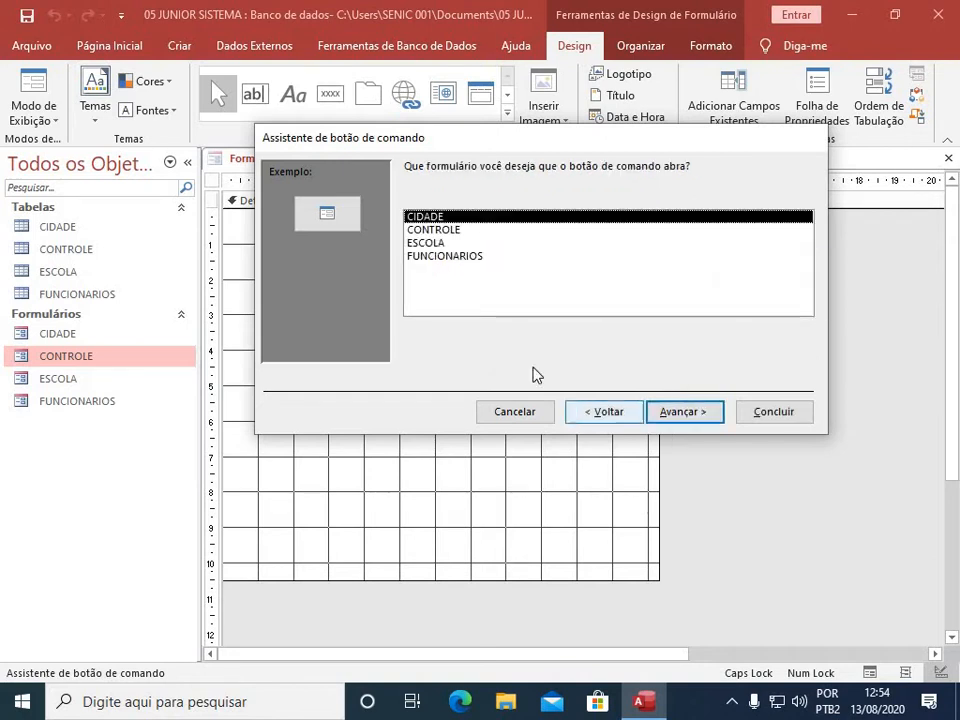
Step: Make the button open the CIDADE form, label it with the text CIDADE, and finish the wizard
left_click(692, 411)
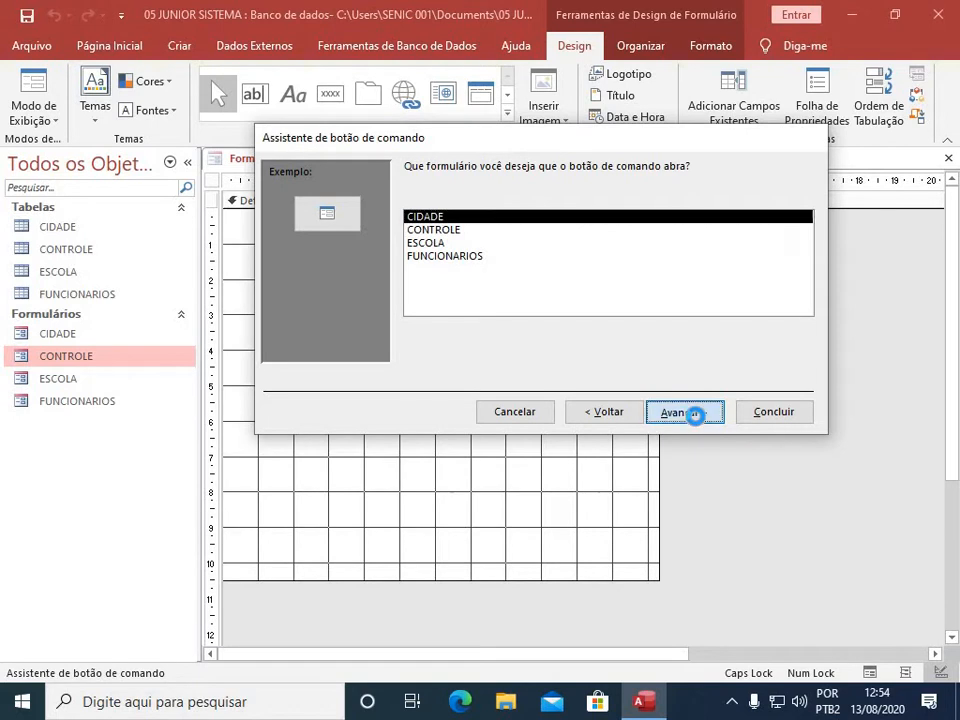
left_click(698, 416)
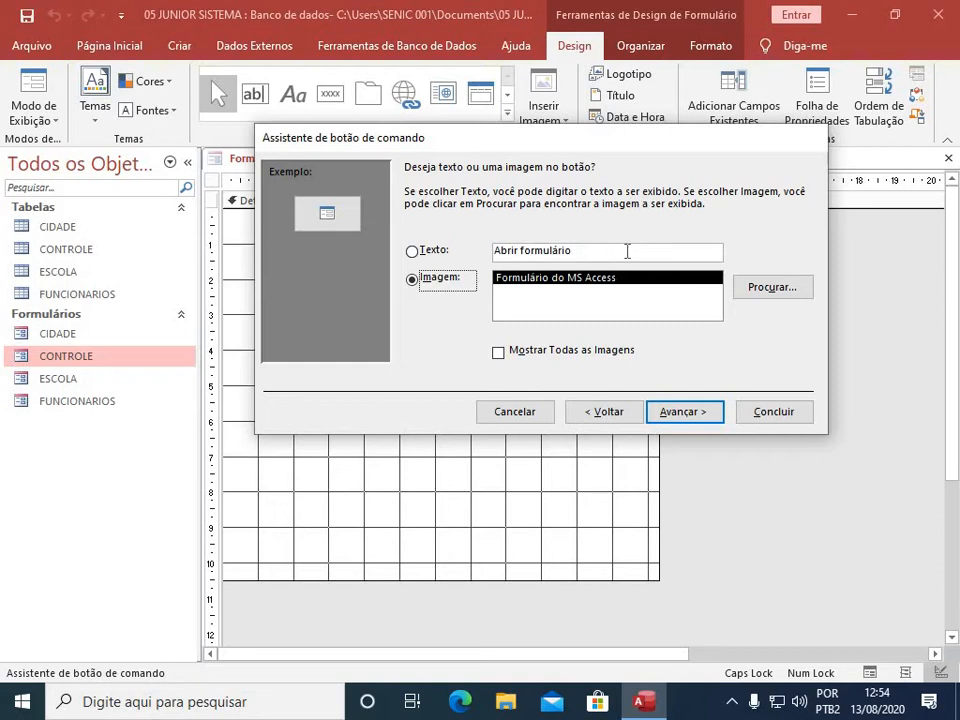
left_click(619, 418)
left_click(618, 418)
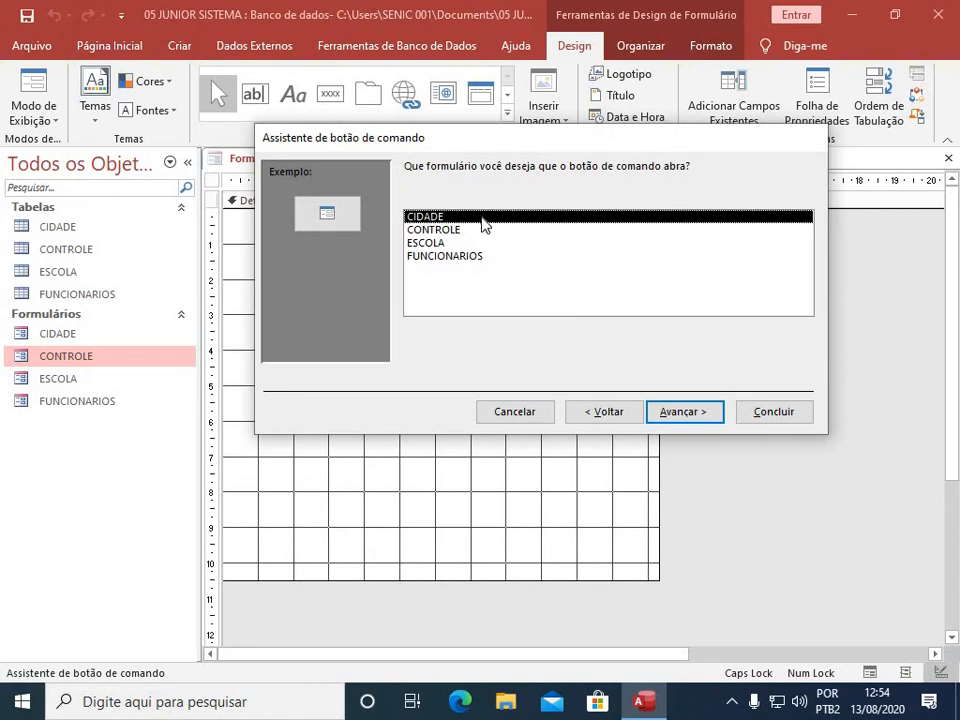
left_click(700, 413)
left_click(700, 415)
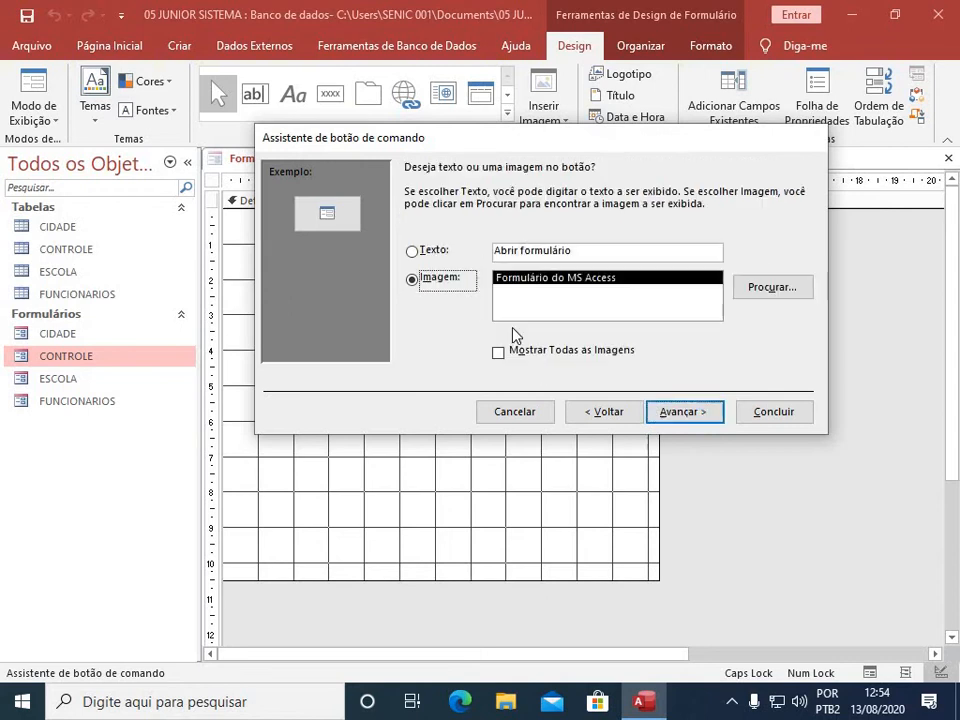
left_click(545, 252)
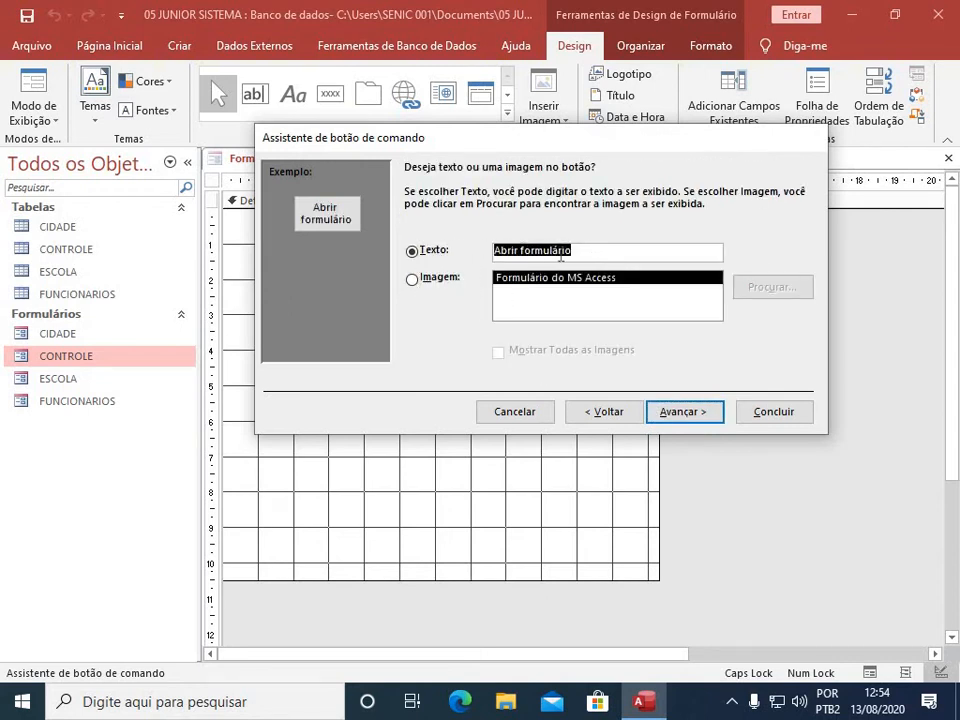
type("CIDADE")
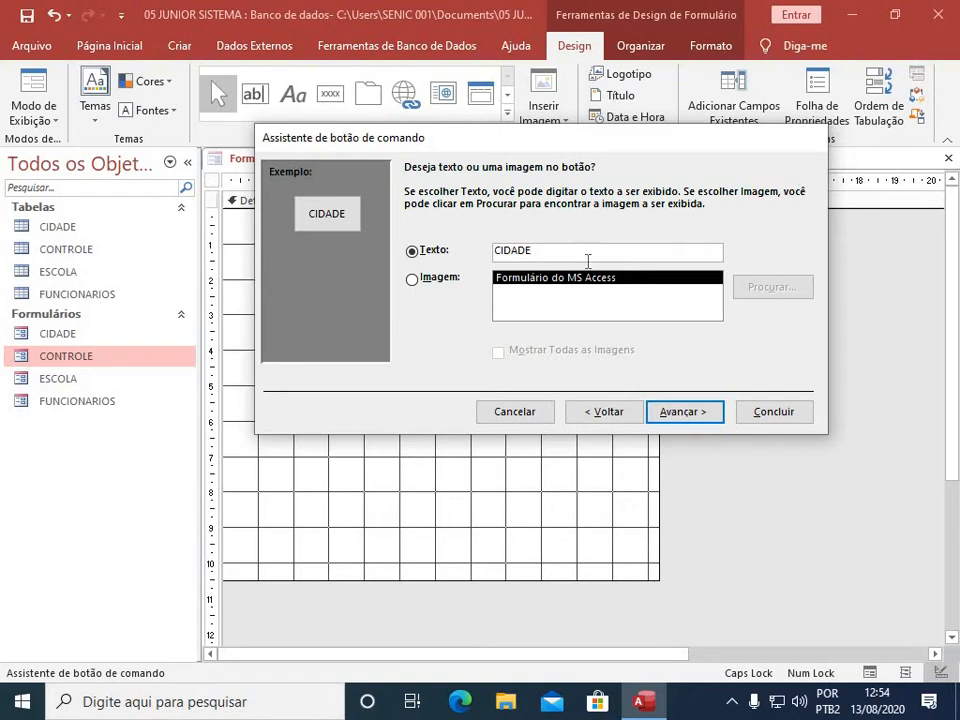
left_click(775, 413)
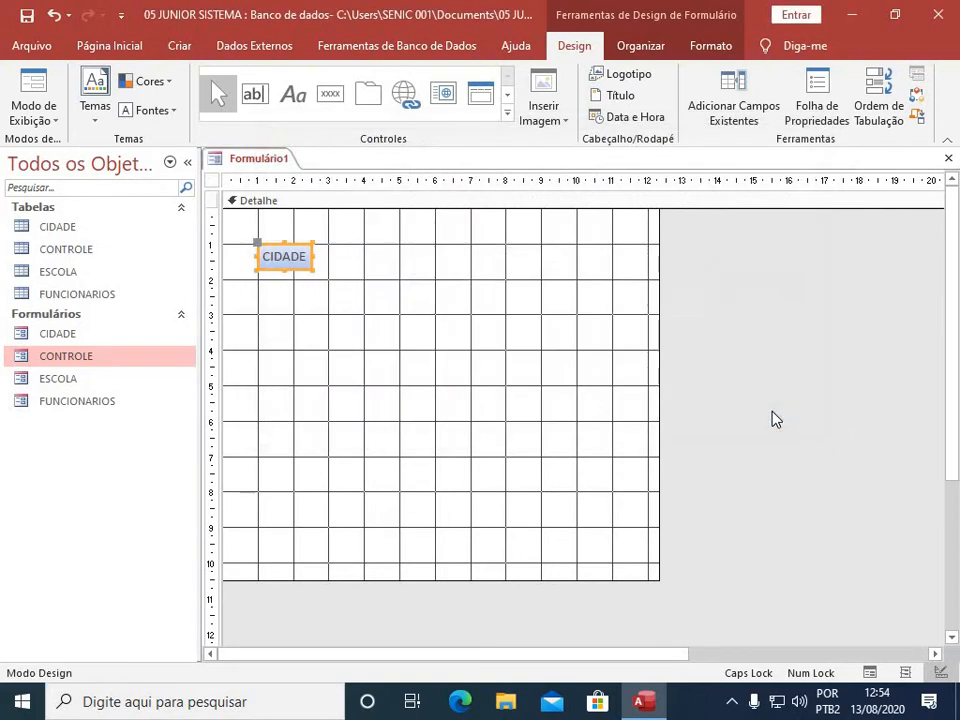
Step: Draw a second command button below the CIDADE button, about 3 cm down the form, with the action Abrir formulário
left_click(330, 93)
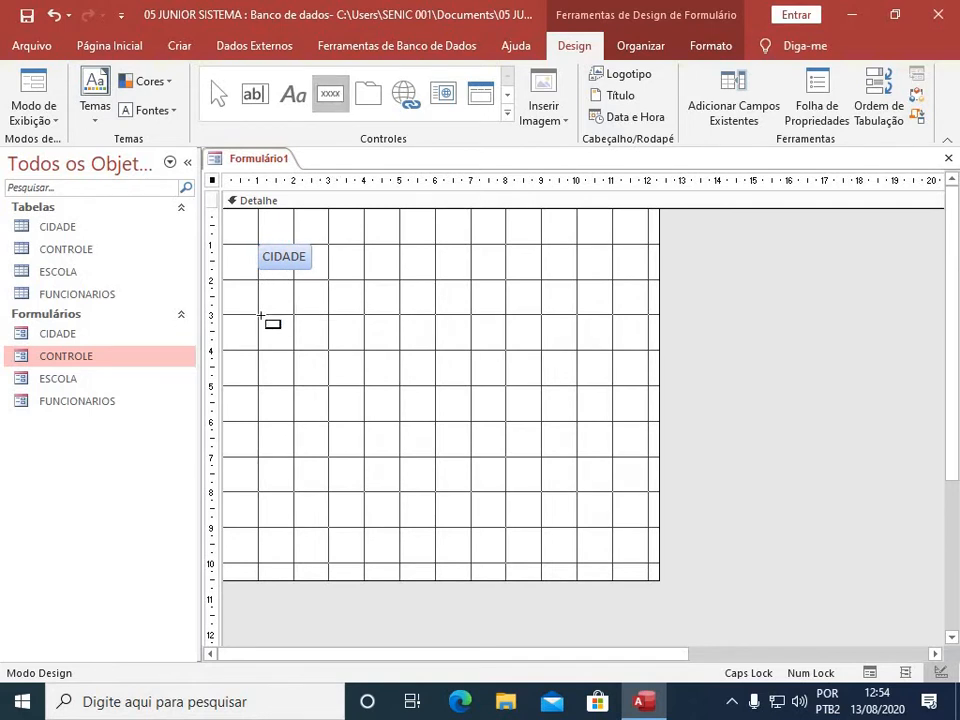
left_click_drag(259, 316, 365, 333)
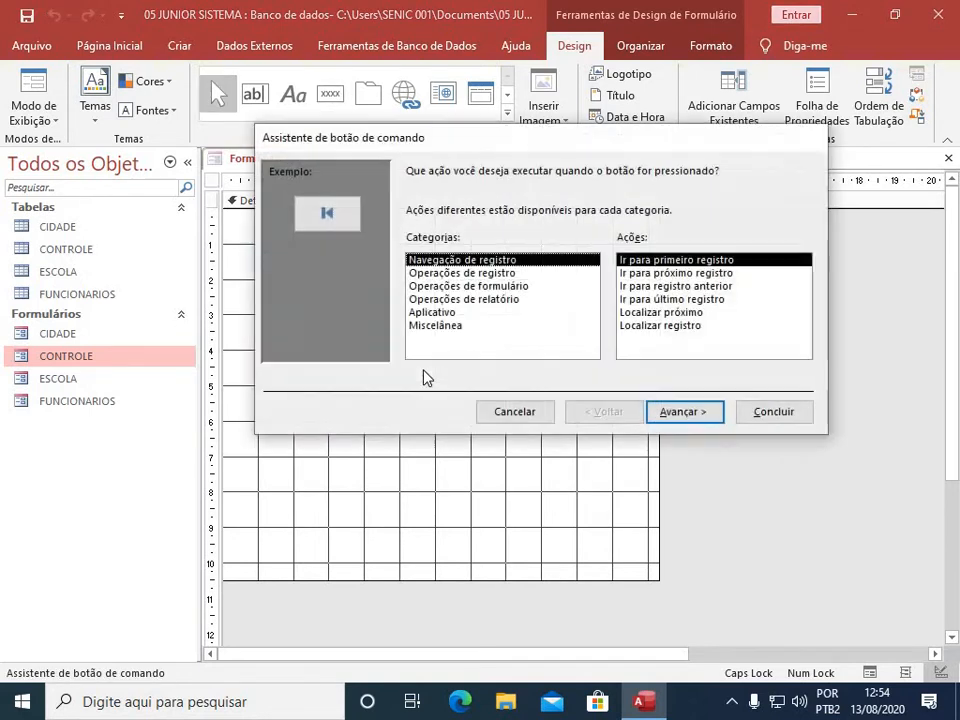
left_click(478, 286)
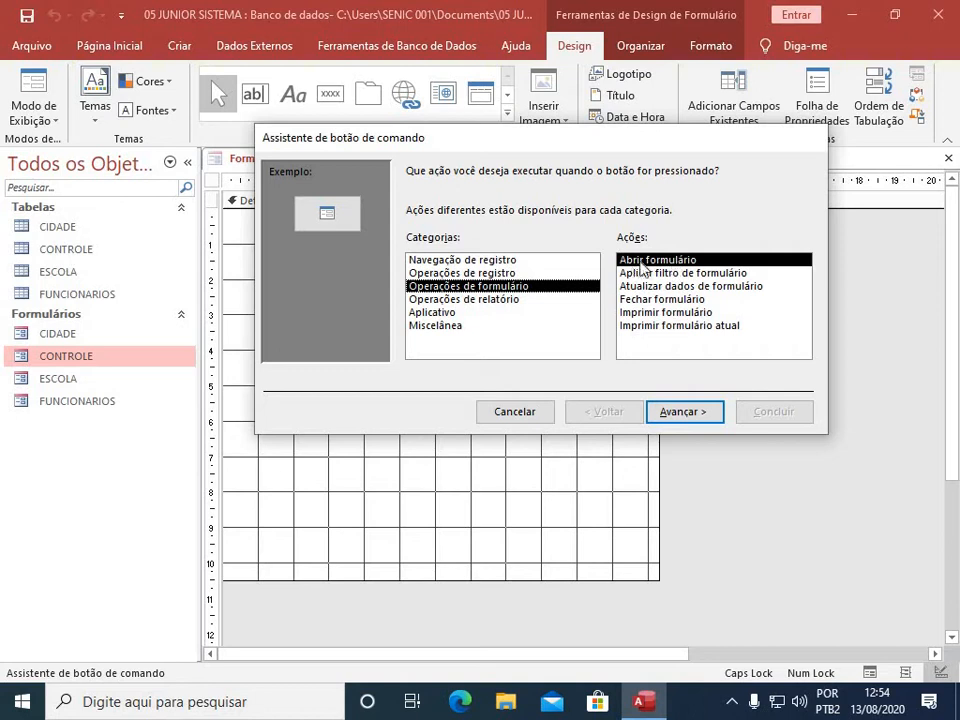
left_click(699, 414)
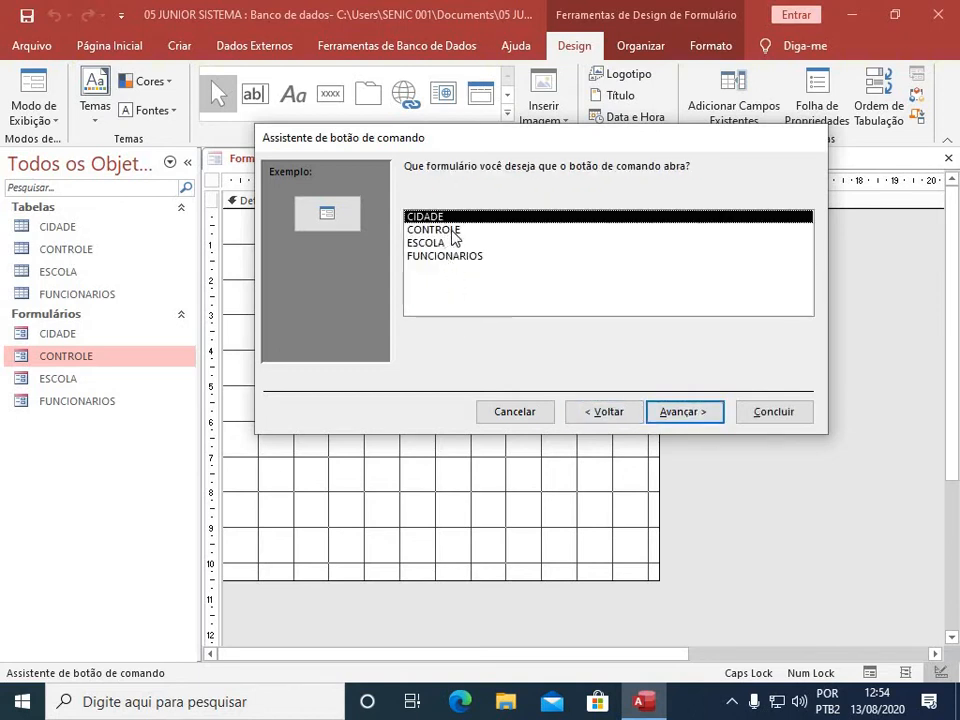
Step: Make the second button open the CONTROLE form, label it with the text CONTROLE, and finish the wizard
left_click(468, 231)
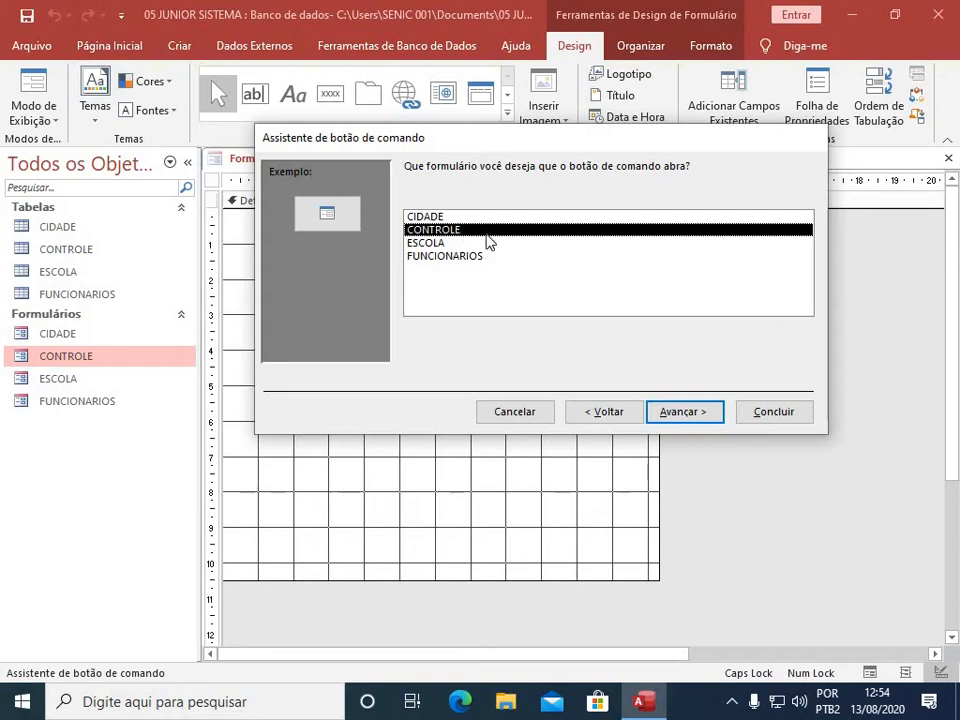
left_click(706, 419)
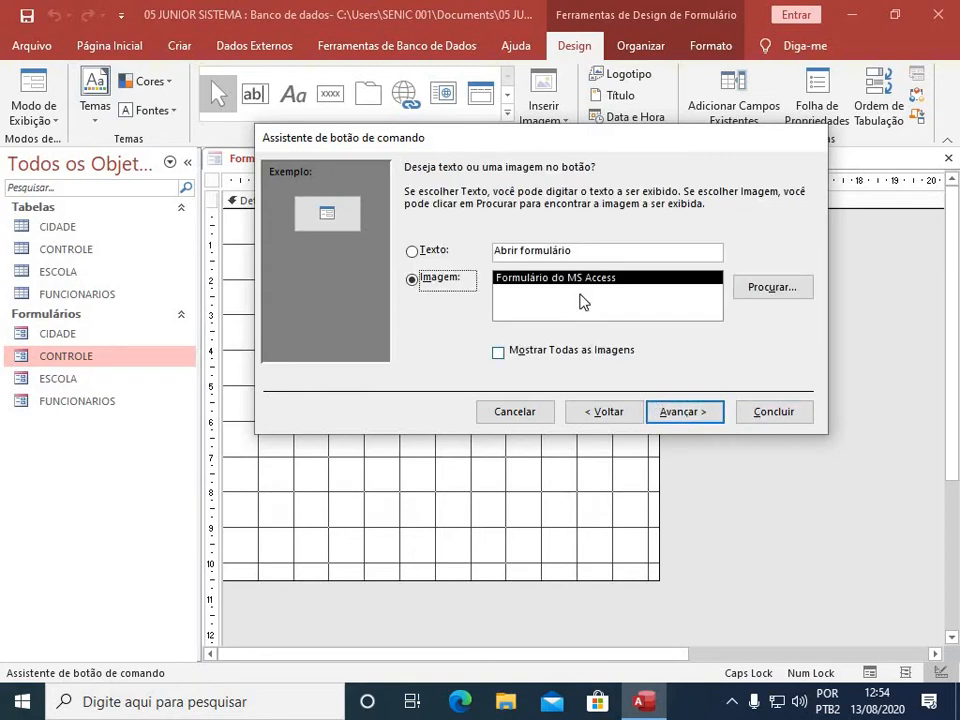
left_click(519, 254)
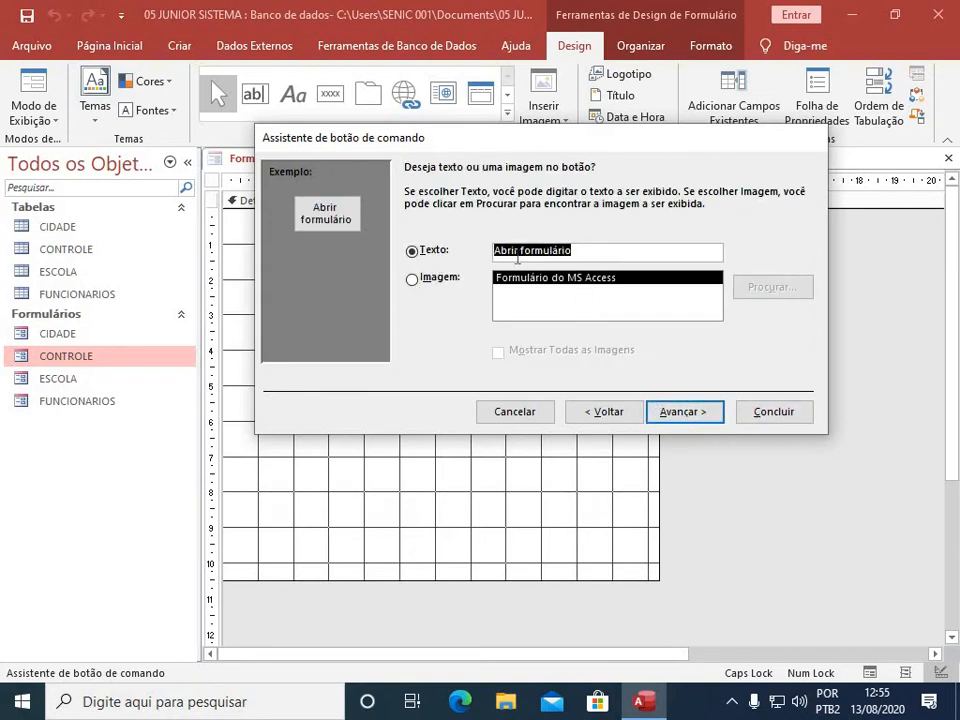
type("CONTROLE")
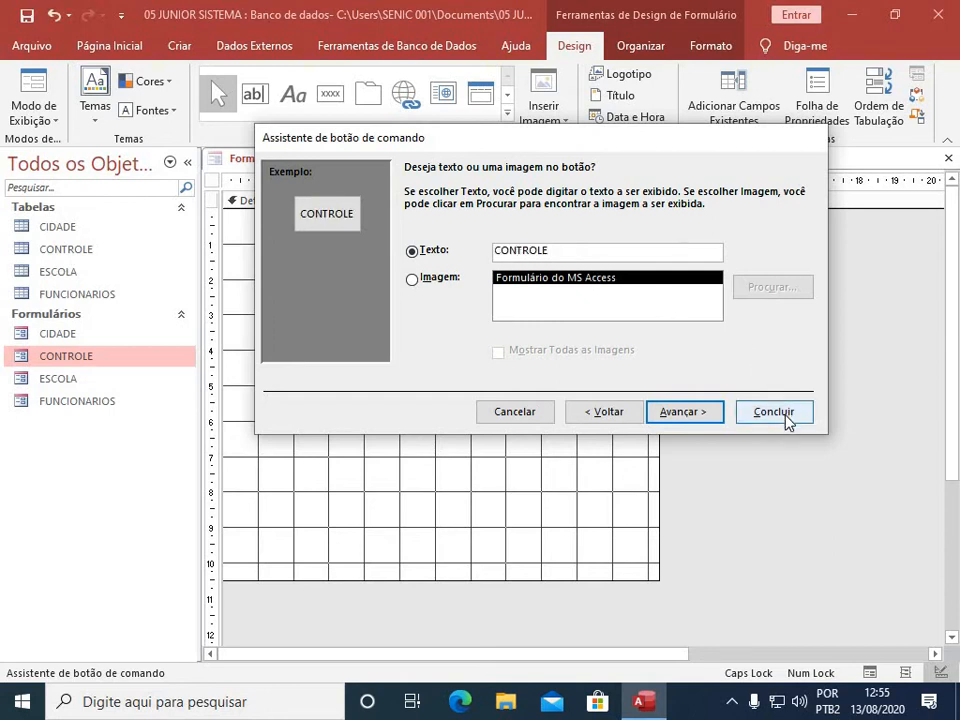
left_click(790, 416)
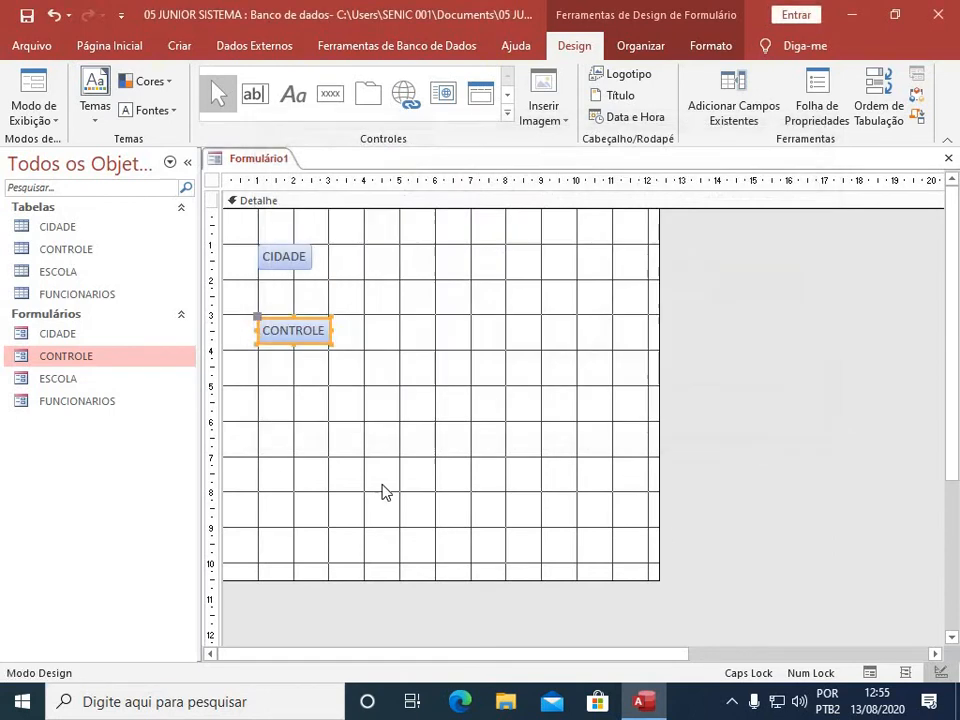
Step: Place a third command button about 6 cm across and 1 cm down the form, with the Operações de formulário action Abrir formulário
left_click(332, 98)
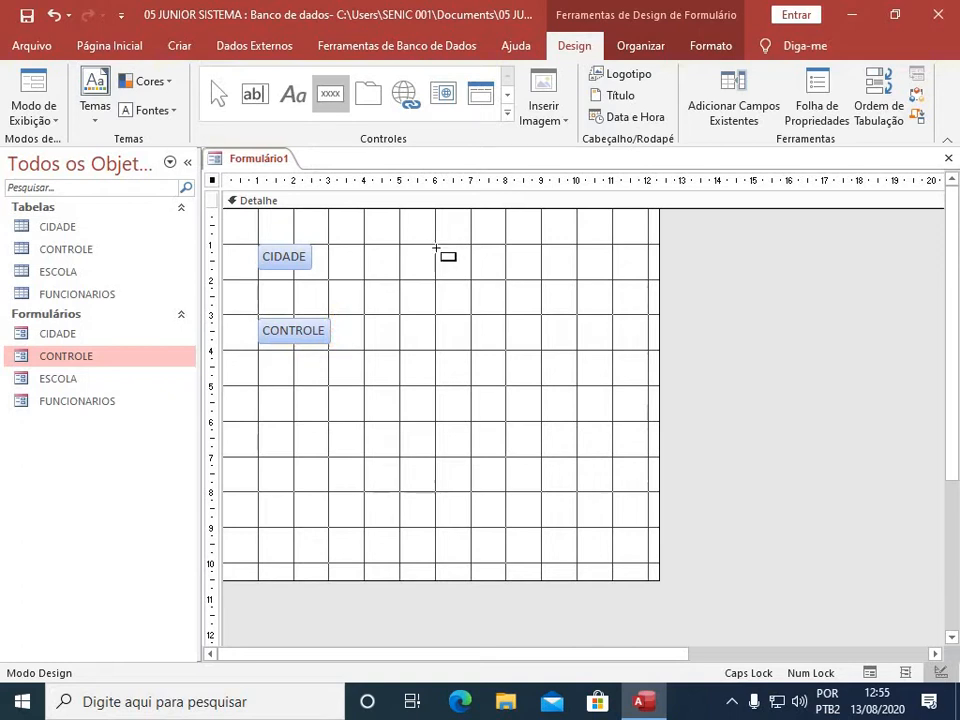
left_click(434, 244)
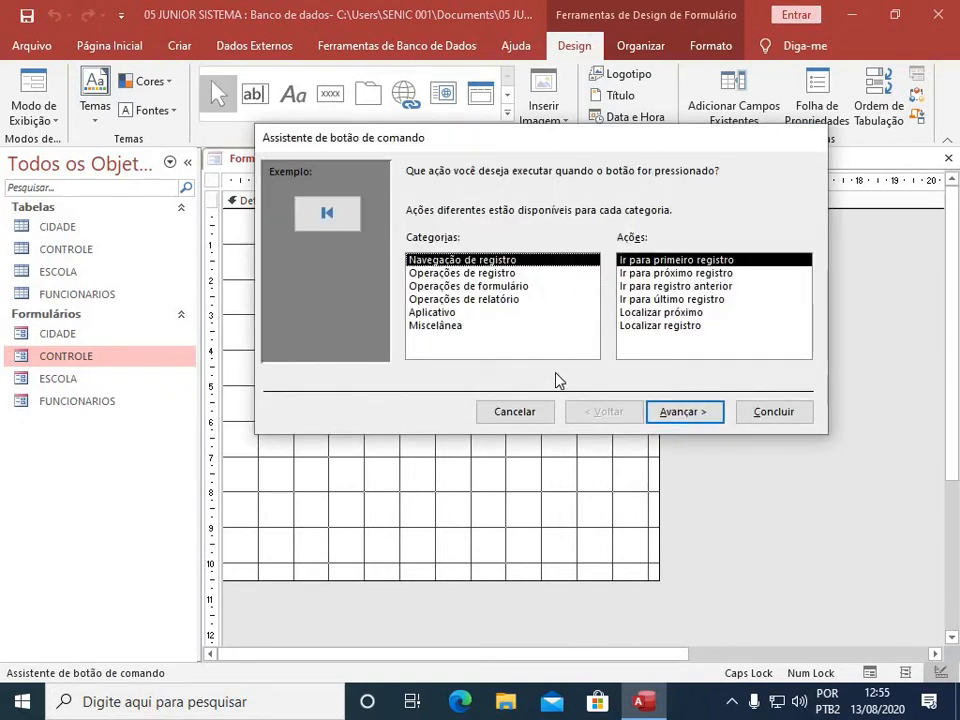
left_click(509, 288)
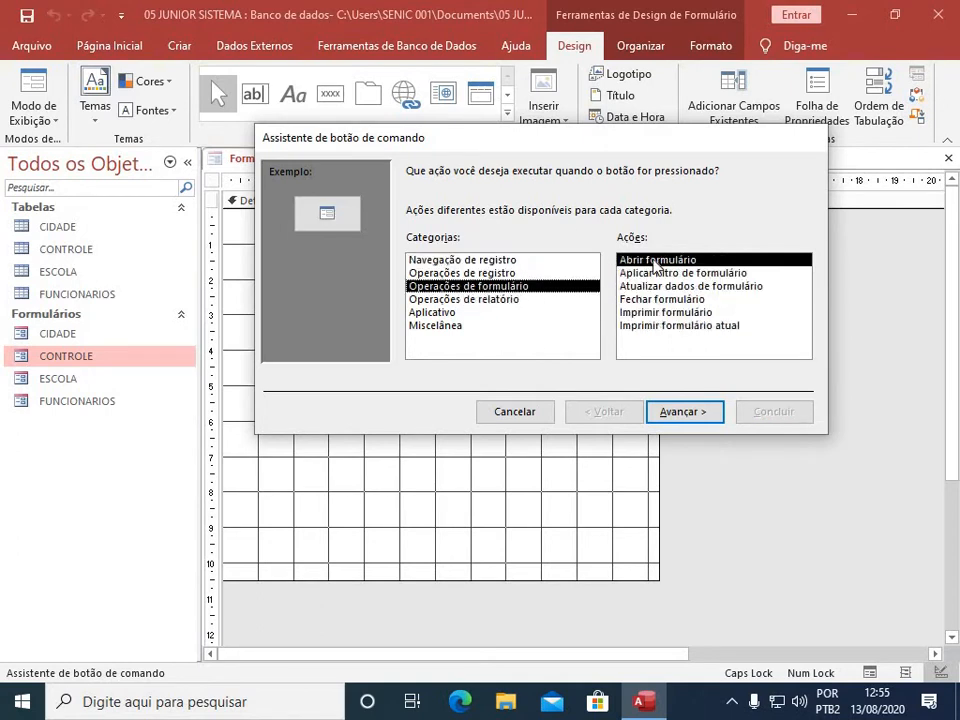
left_click(708, 413)
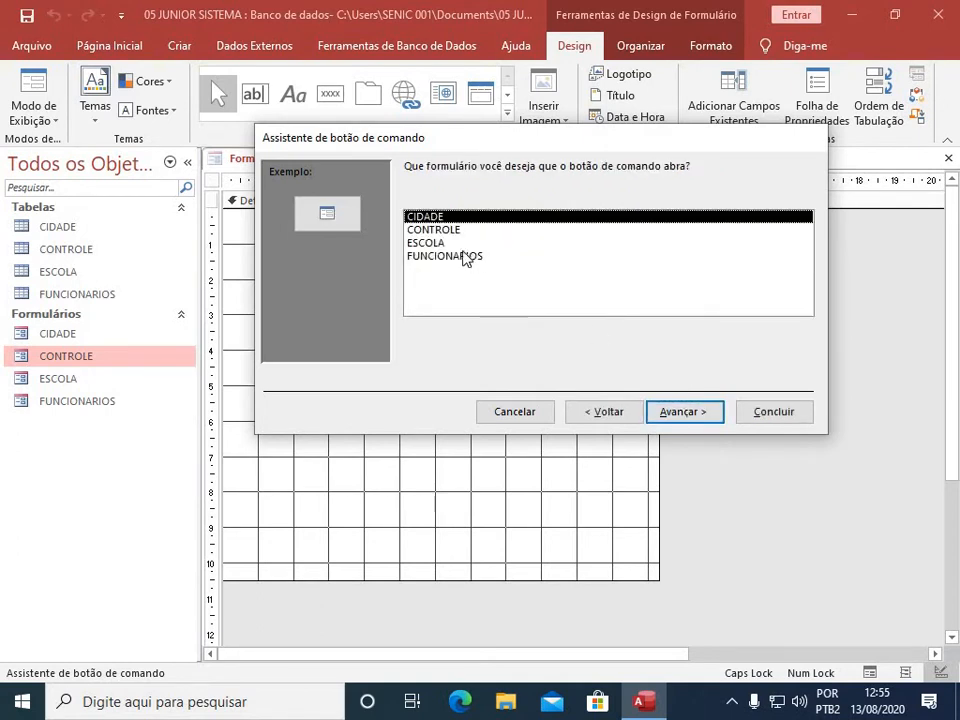
Step: Make the button open the ESCOLA form with all records, label it ESCOLA, and line it up with the CIDADE button's row
left_click(447, 243)
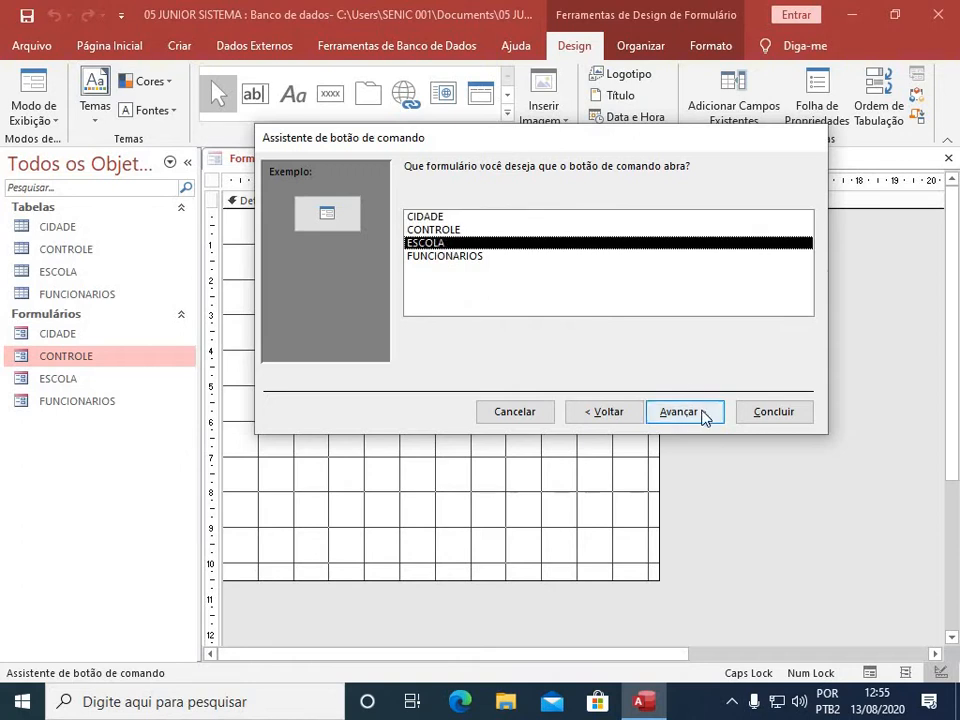
left_click(700, 411)
left_click(700, 413)
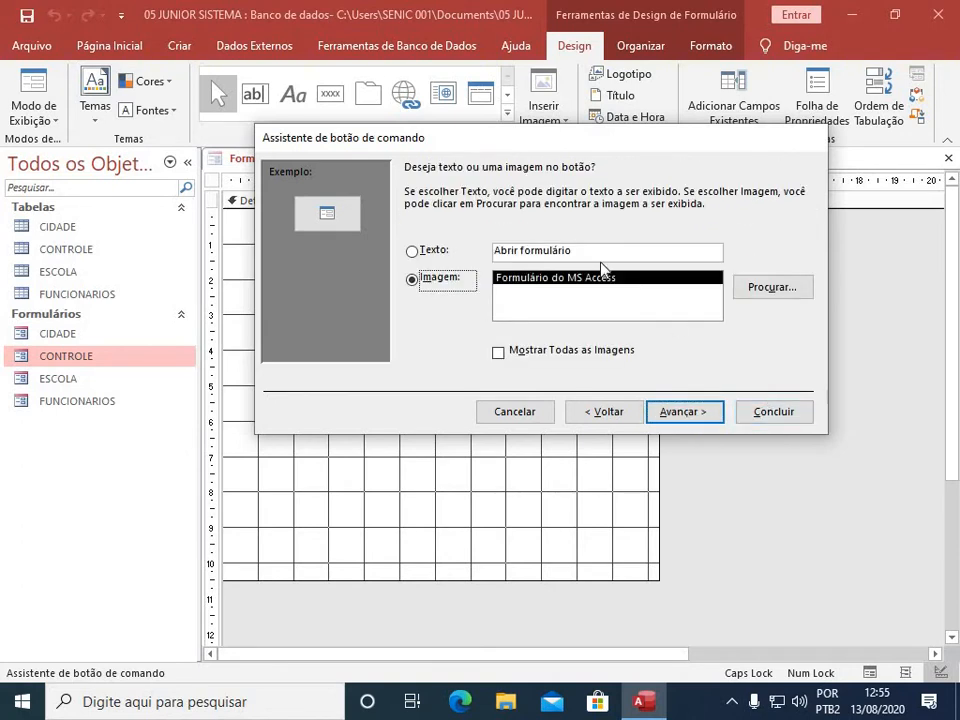
left_click(440, 253)
type("ESCOLA")
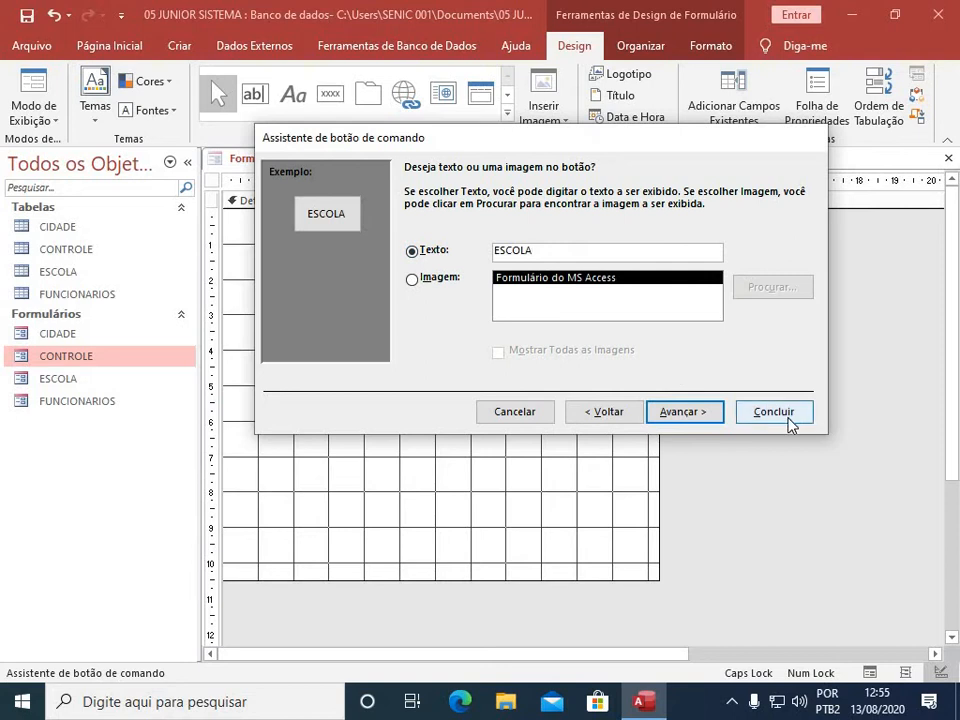
left_click(787, 418)
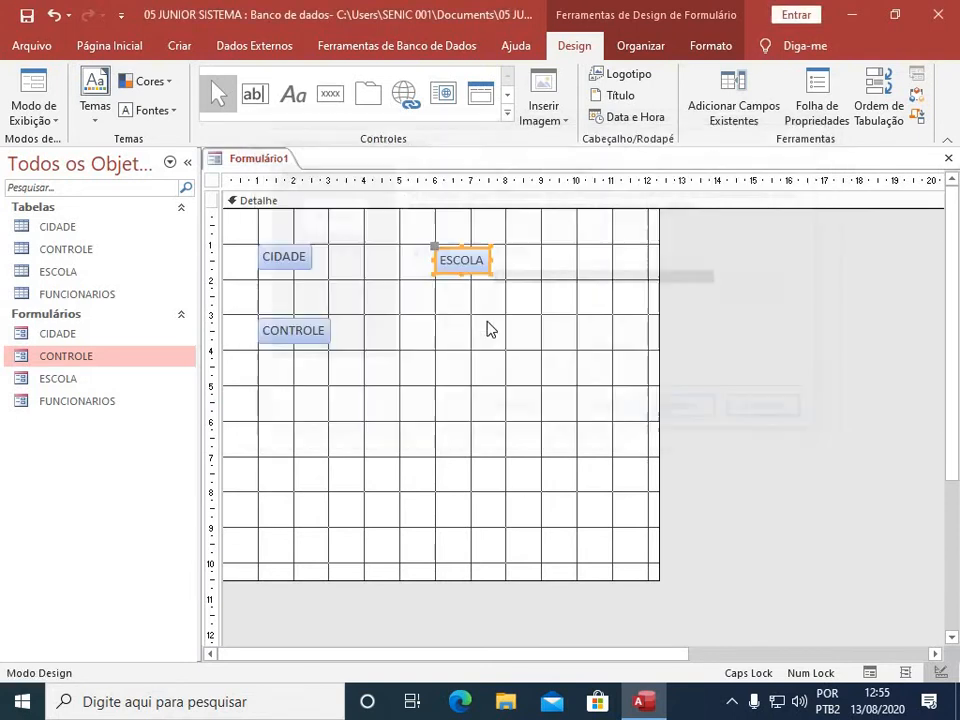
left_click(433, 248)
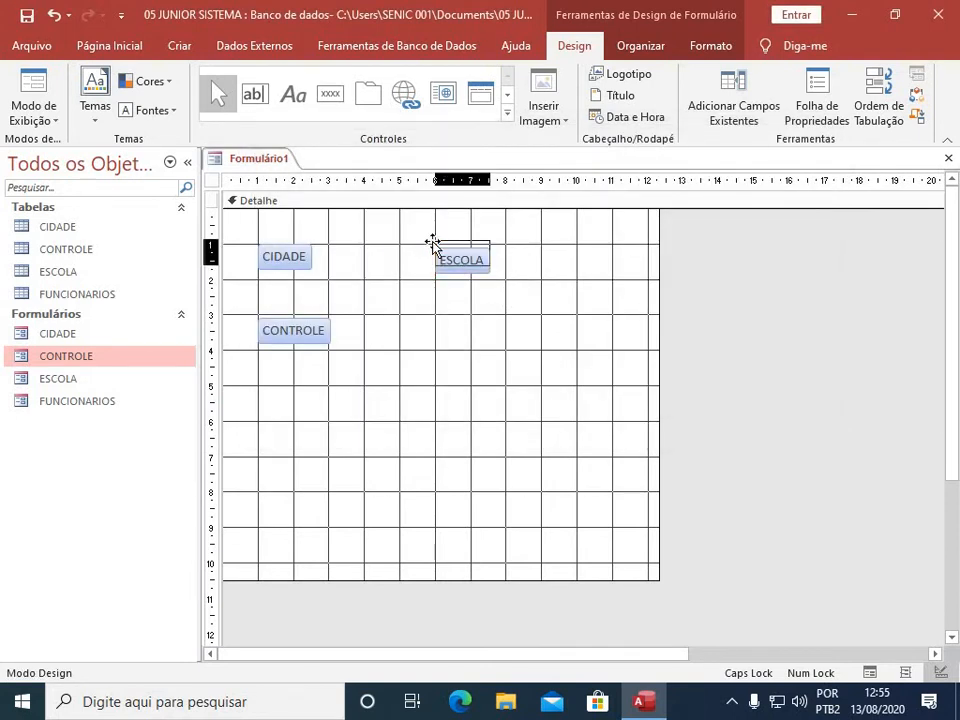
left_click_drag(433, 248, 433, 246)
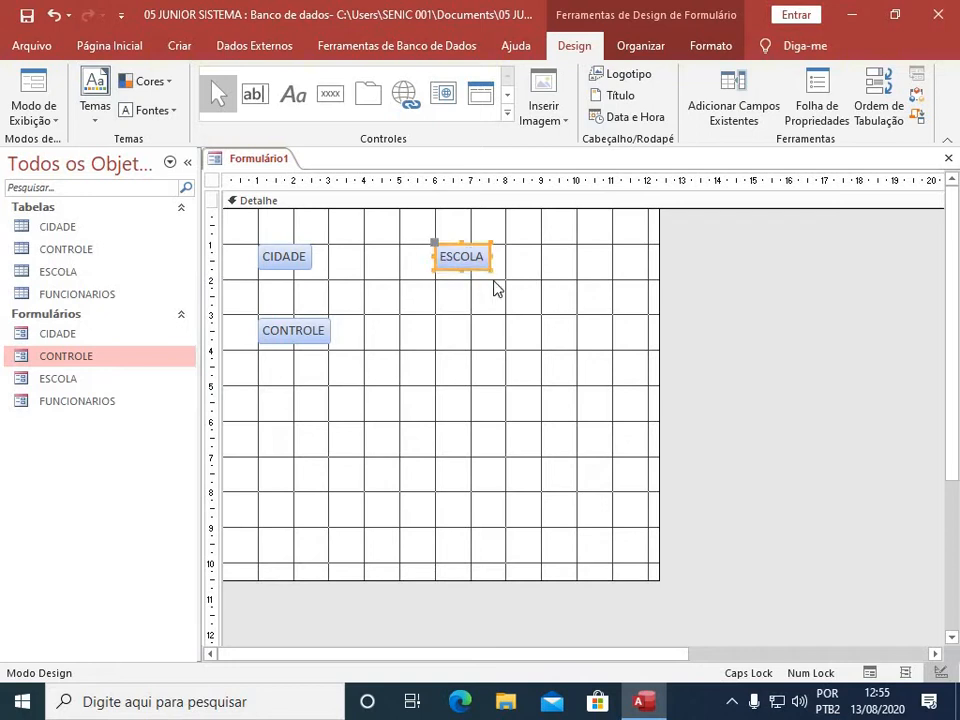
Step: Place a fourth command button below the ESCOLA button, about 3 cm down the form, with the Operações de formulário action Abrir formulário
left_click(330, 93)
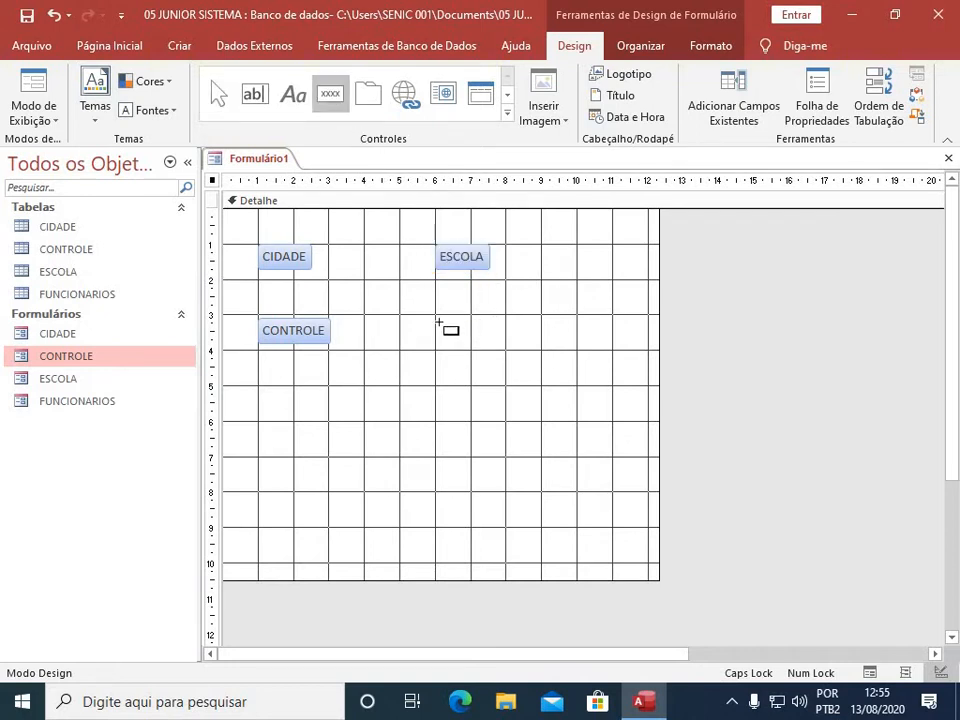
left_click(437, 321)
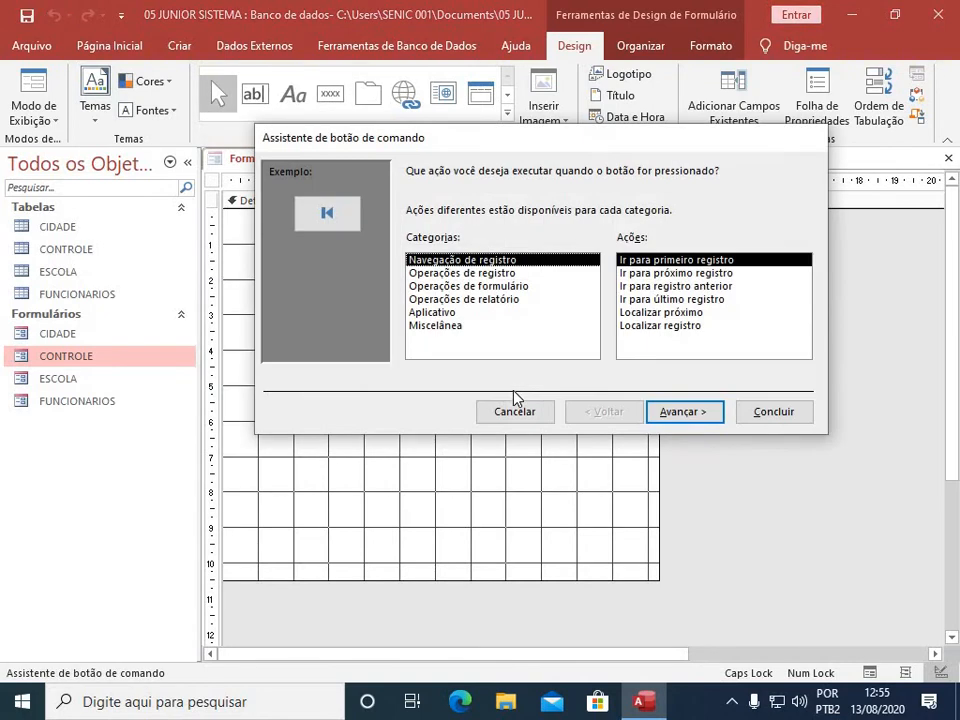
left_click(510, 287)
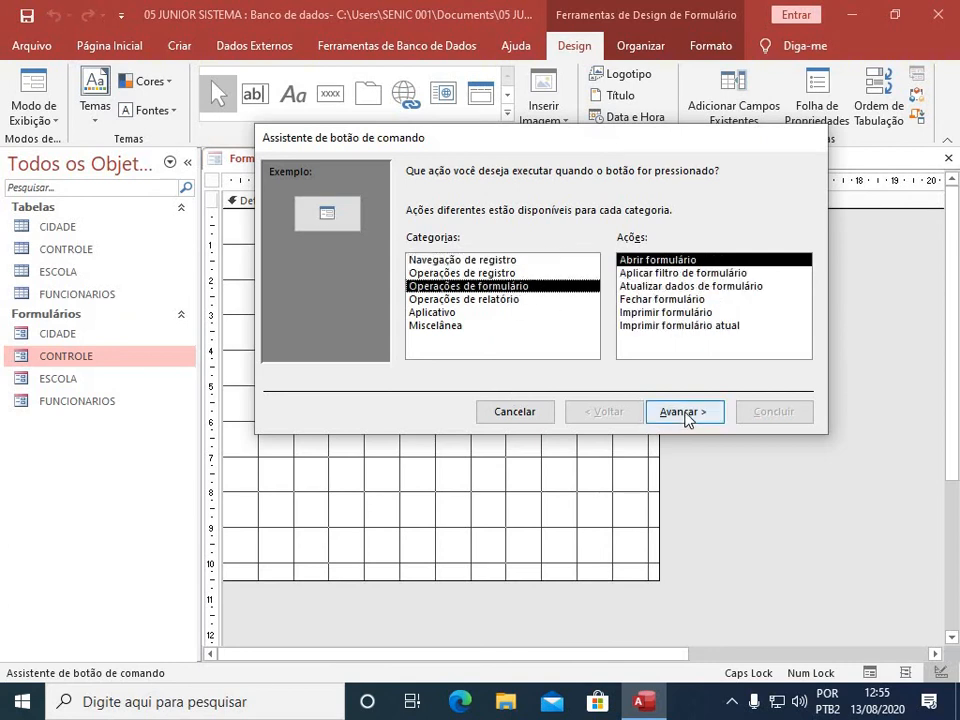
left_click(688, 416)
Step: Make the button open the FUNCIONARIOS form with all records, label it with the text FUNCIONARIOS, and finish the wizard
left_click(453, 259)
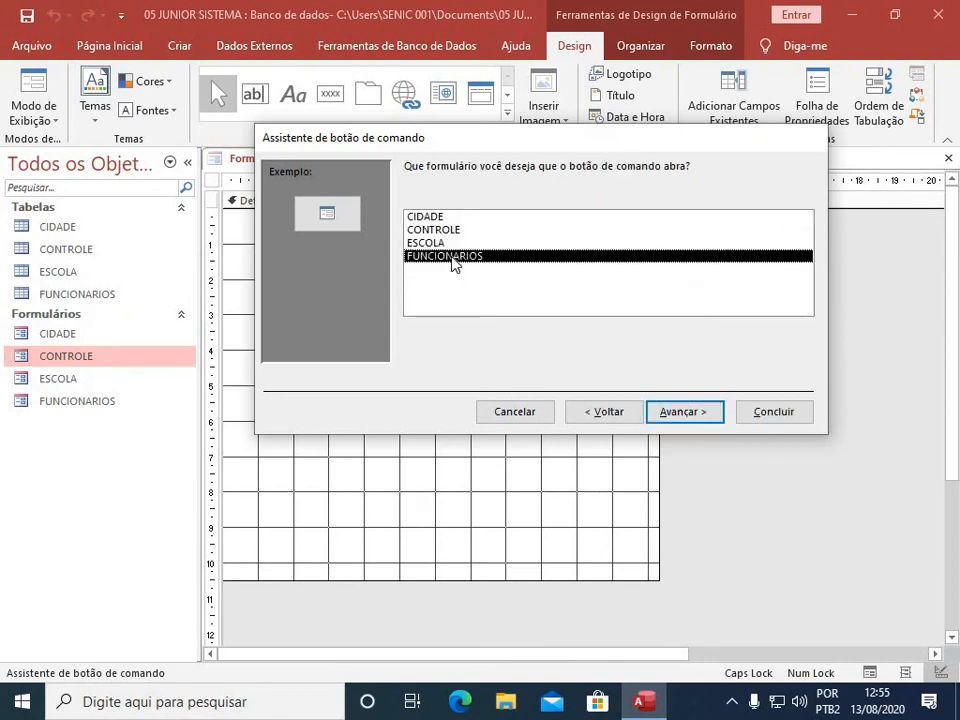
left_click(692, 414)
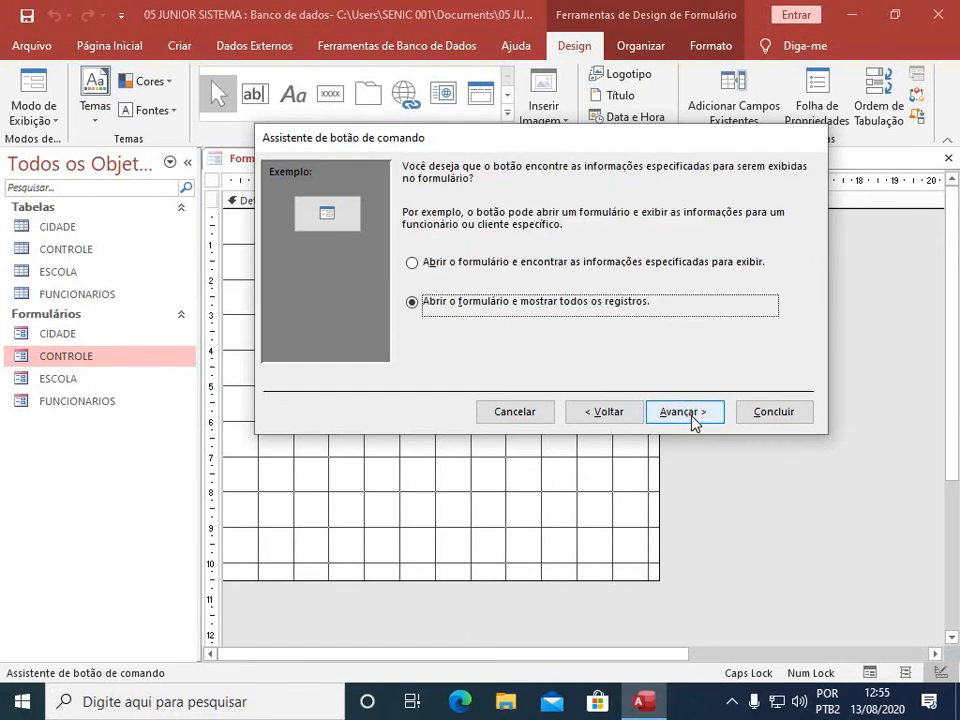
left_click(695, 418)
left_click(434, 250)
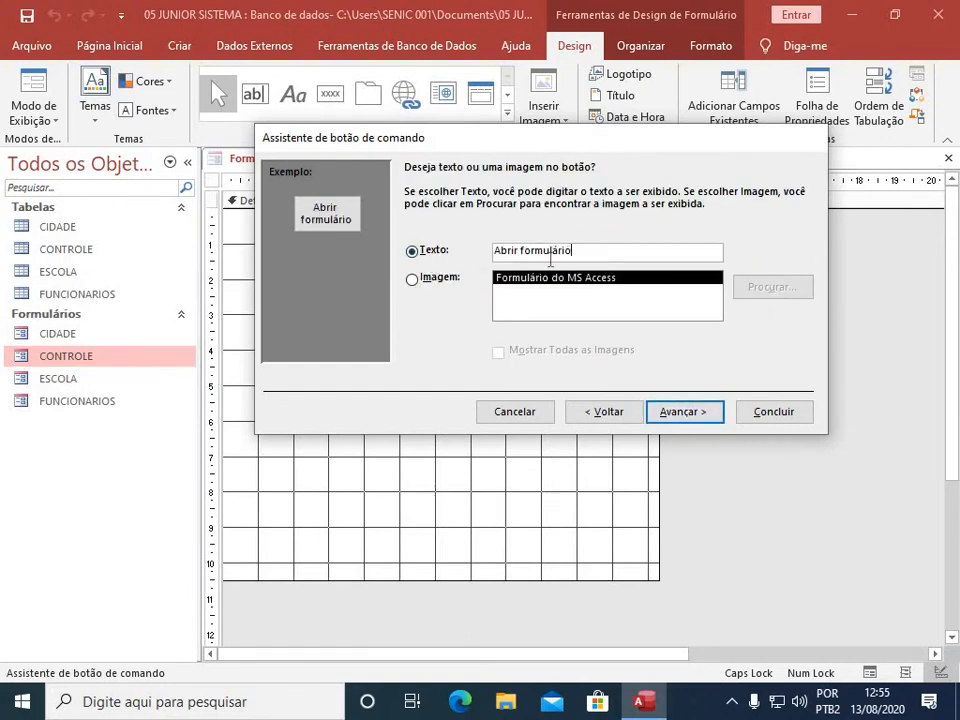
type("FUNCIONARIOS")
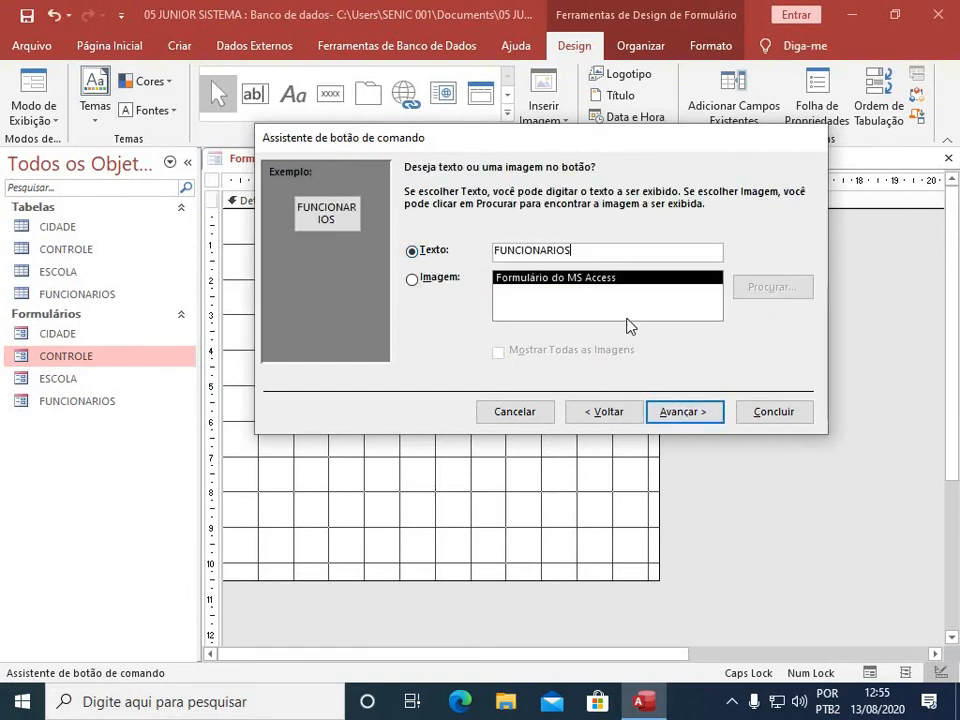
left_click(772, 411)
left_click(448, 384)
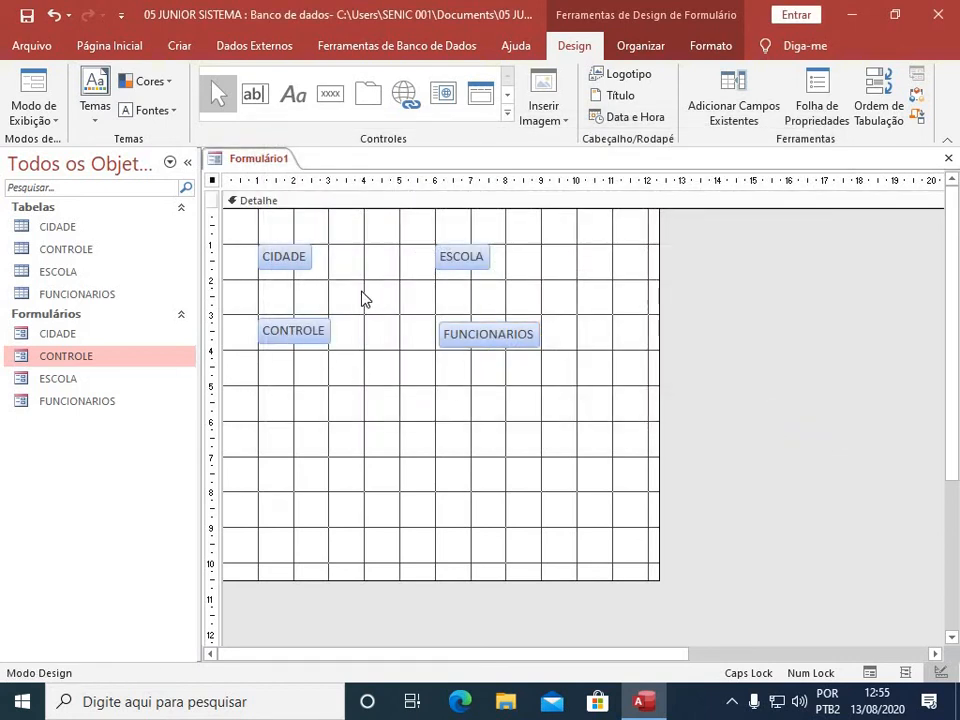
Step: Move the CONTROLE and FUNCIONARIOS buttons onto the 3 cm grid line, with FUNCIONARIOS starting at 6 cm across, directly below ESCOLA
left_click(277, 329)
left_click_drag(258, 318, 258, 314)
left_click(452, 330)
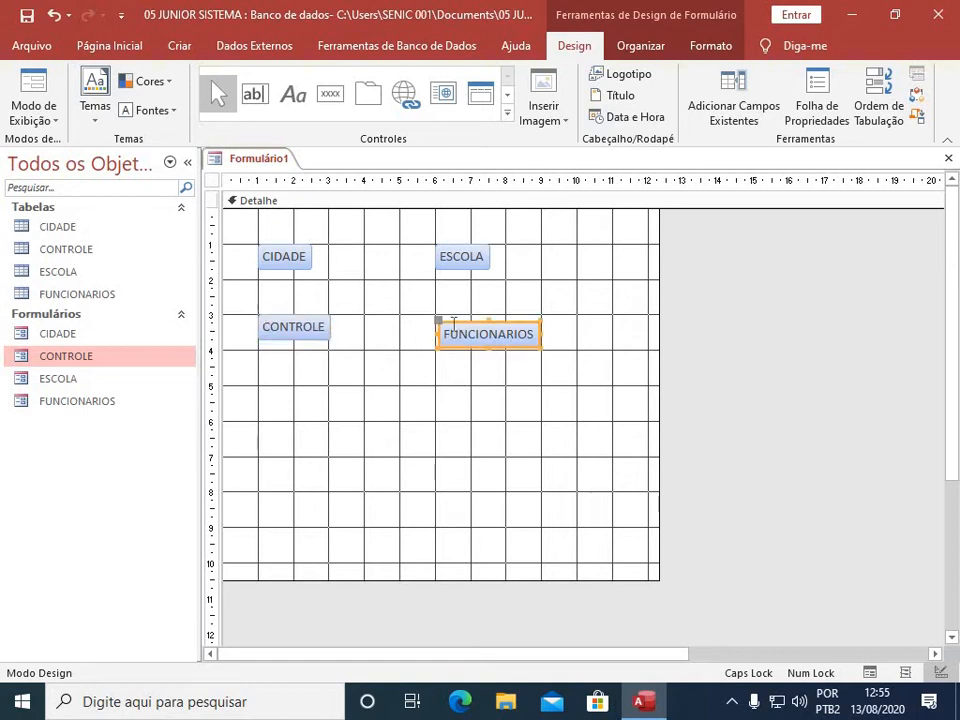
left_click_drag(439, 321, 435, 316)
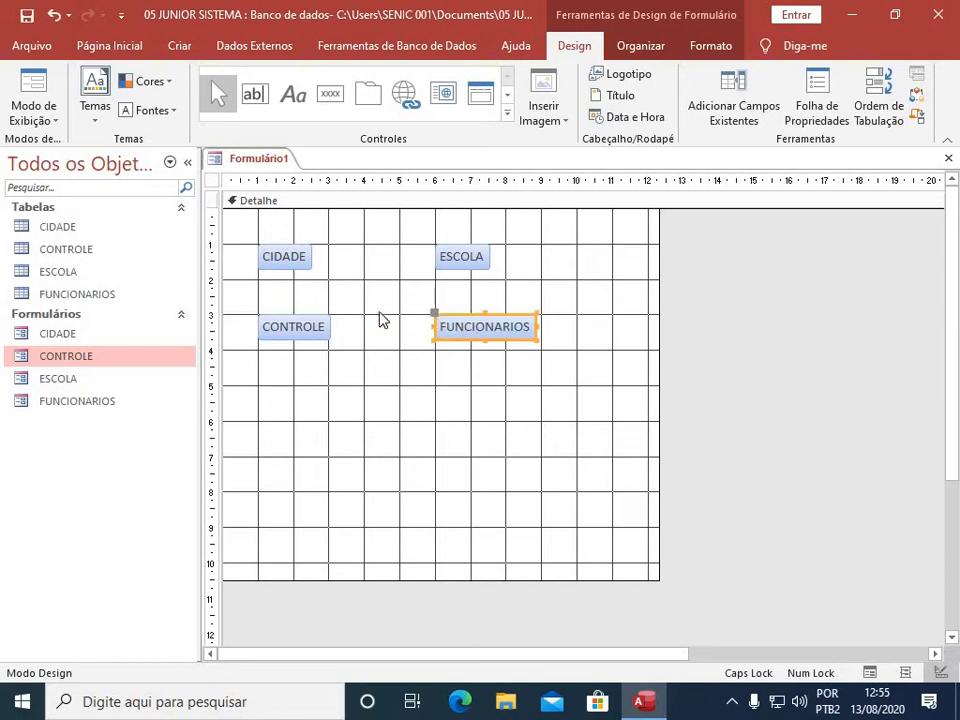
left_click(364, 318)
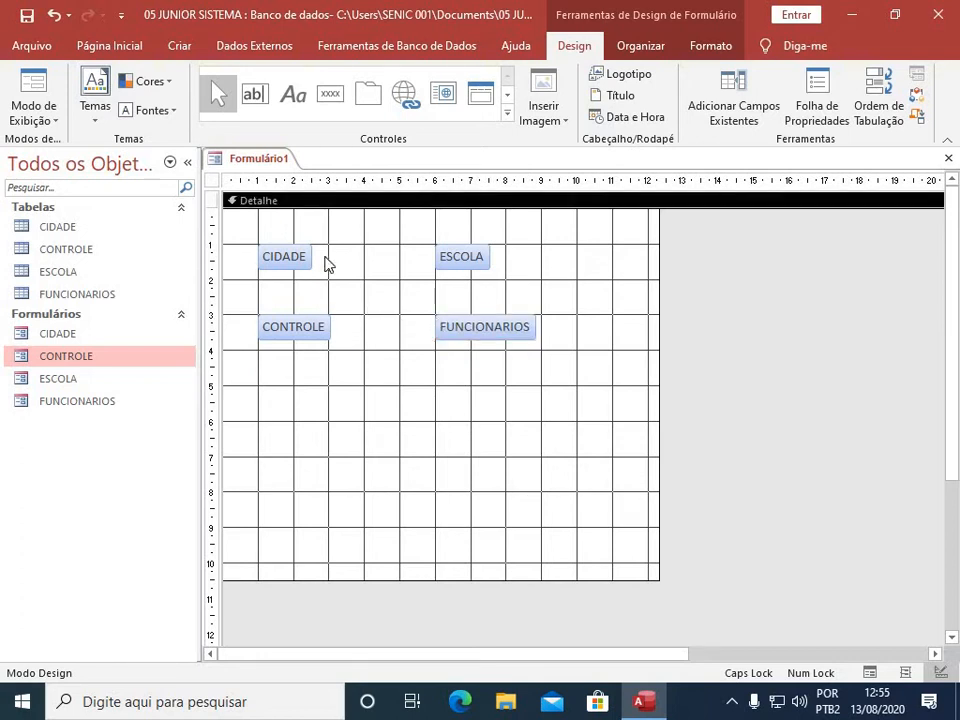
Step: Widen the CIDADE, ESCOLA, CONTROLE and FUNCIONARIOS buttons to about 3 cm each, ending on the 4 cm and 9 cm grid lines
left_click(311, 257)
left_click_drag(312, 257, 366, 262)
left_click(478, 264)
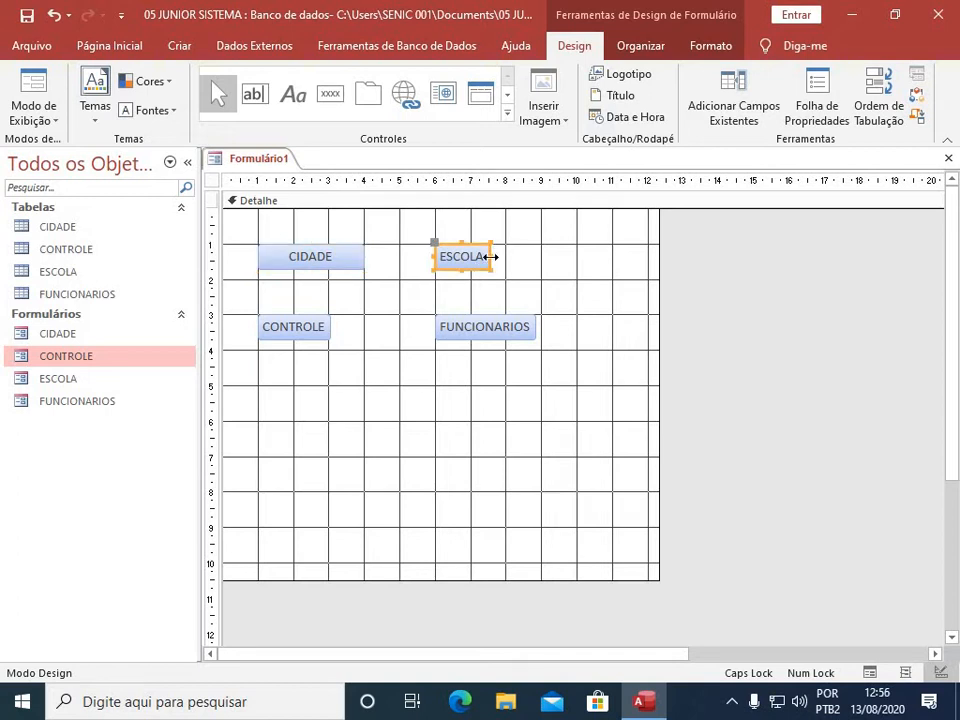
left_click_drag(491, 257, 540, 262)
left_click_drag(541, 262, 541, 262)
left_click(310, 335)
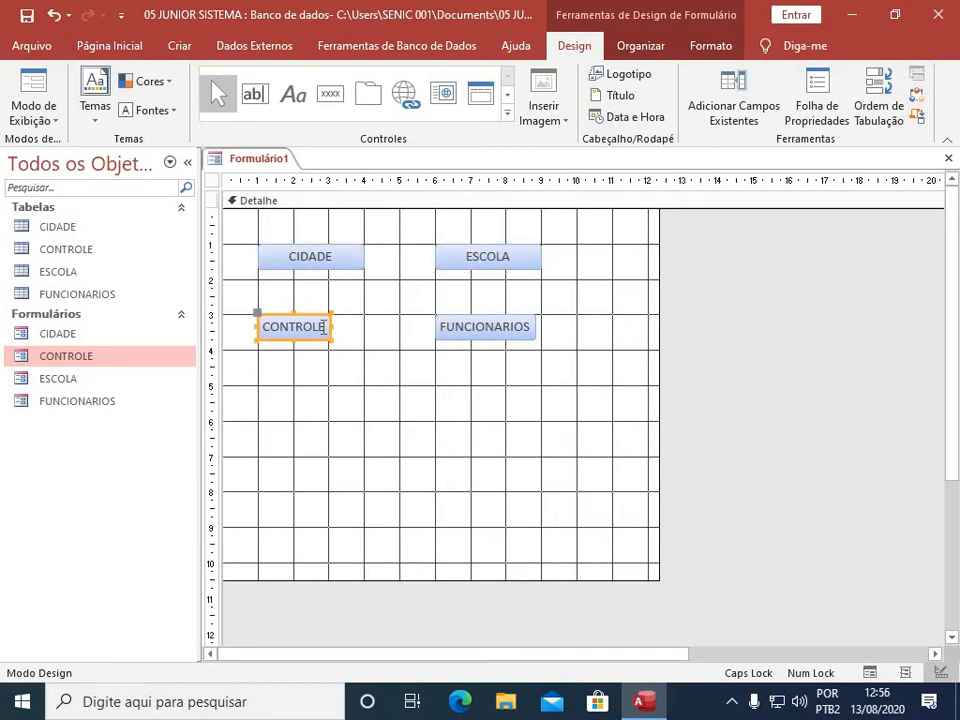
left_click_drag(331, 327, 364, 328)
left_click(537, 332)
left_click_drag(540, 327, 542, 331)
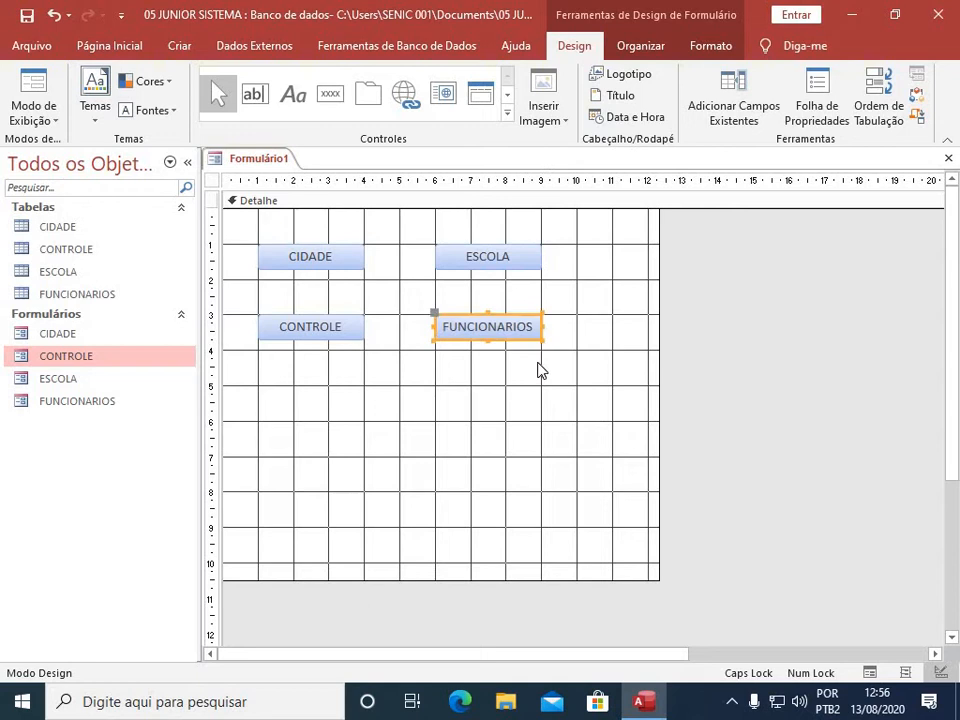
Step: Shrink the form's Detalhe area to about 10 cm wide and 5 cm high
left_click(493, 424)
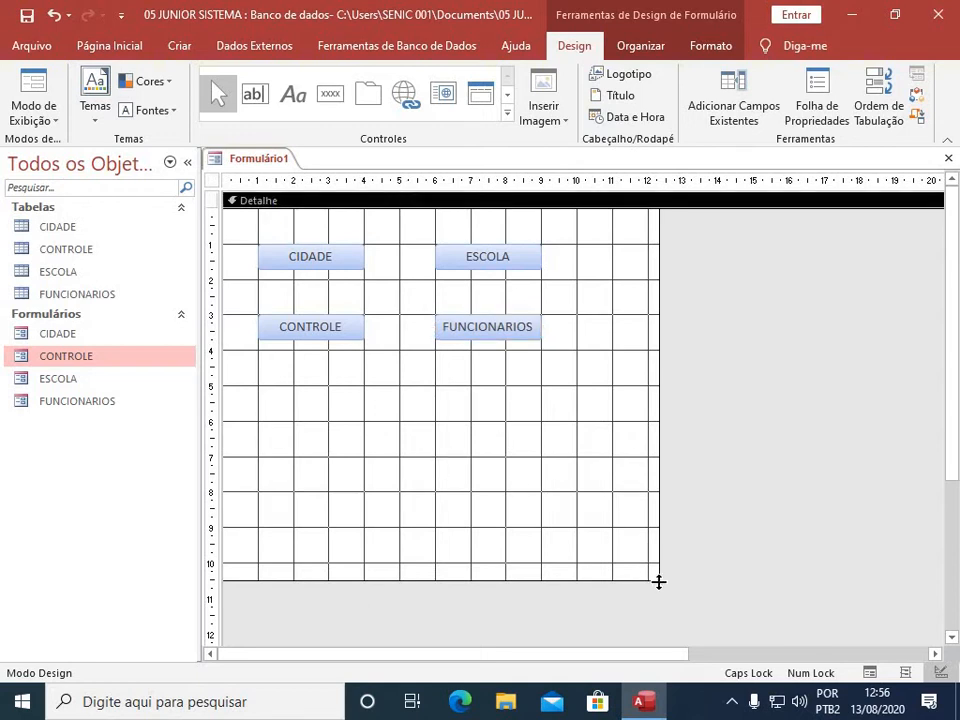
left_click_drag(661, 579, 577, 386)
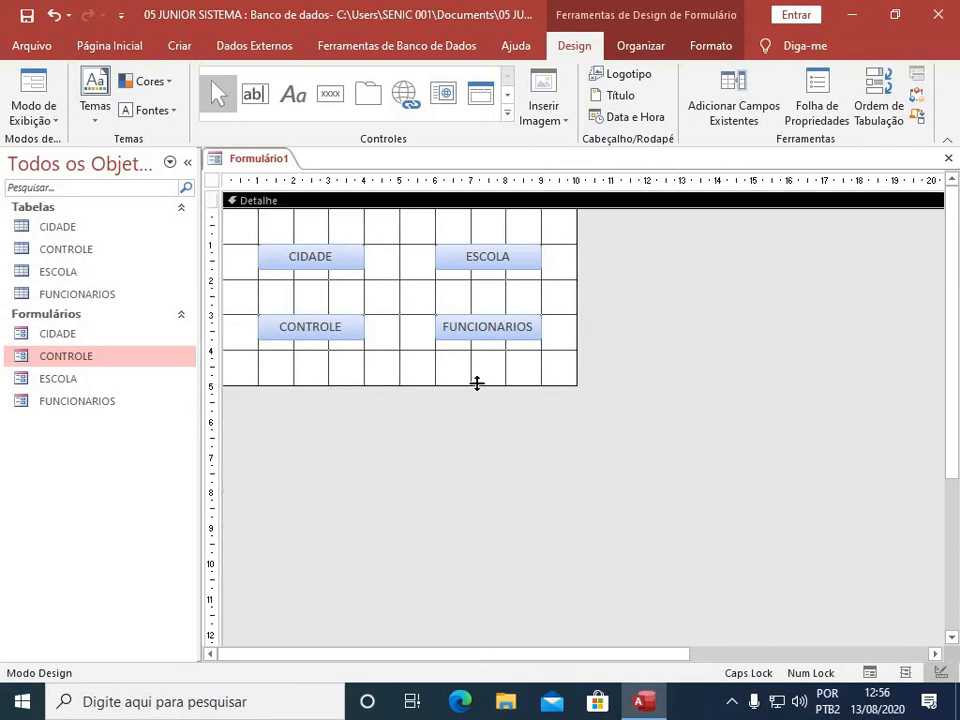
Step: Select all four command buttons and apply the black quick style from the last row of the Estilos de Tema
left_click_drag(245, 234, 561, 358)
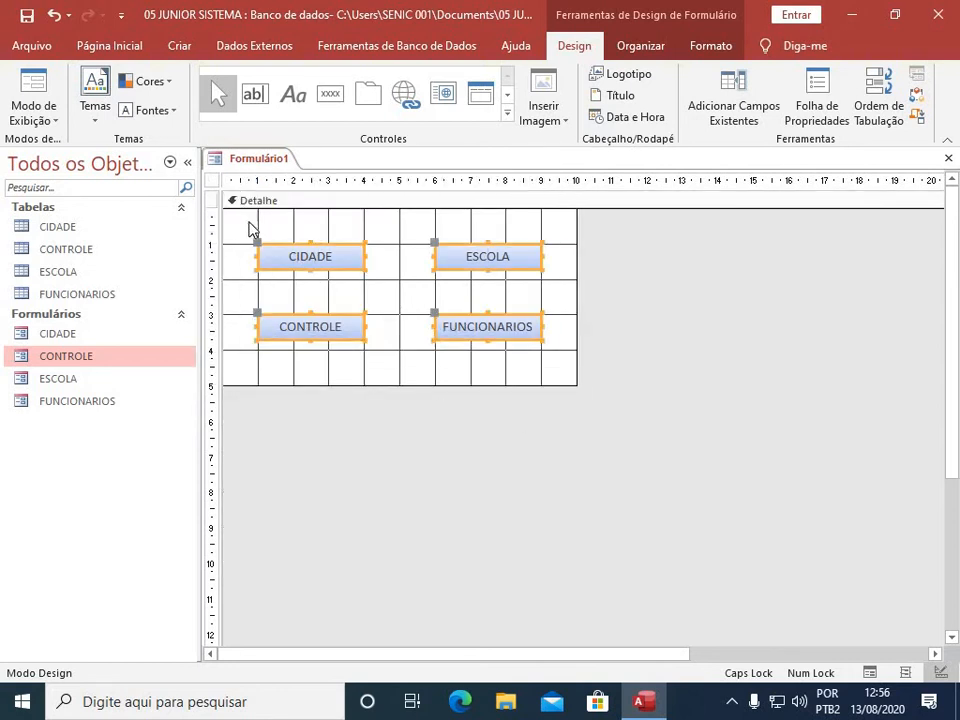
left_click(249, 224)
left_click_drag(229, 221, 561, 375)
left_click(712, 47)
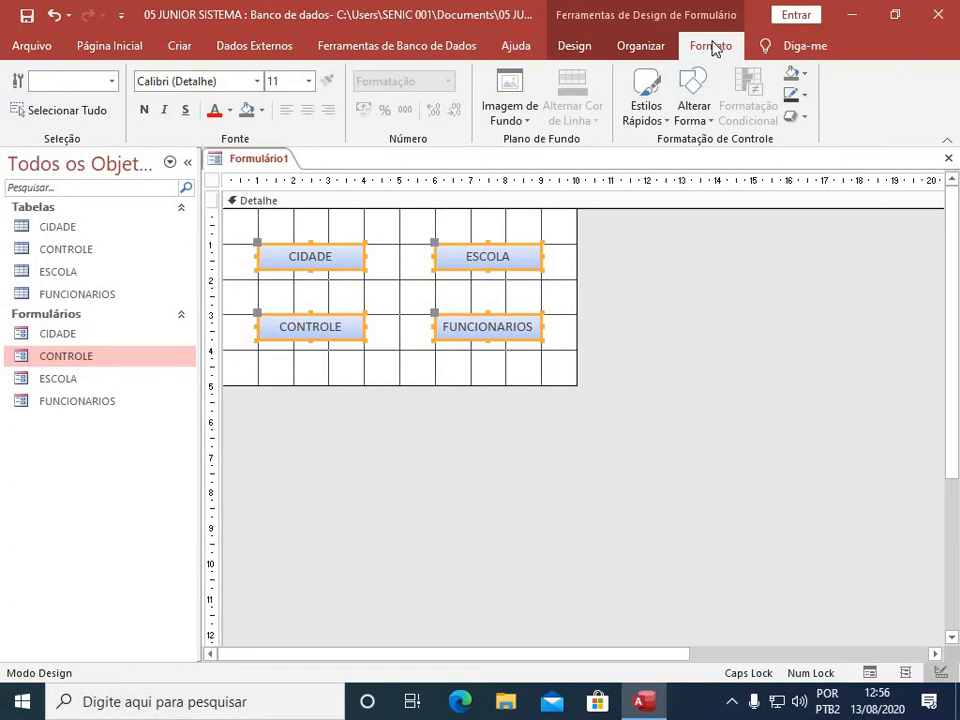
left_click(650, 108)
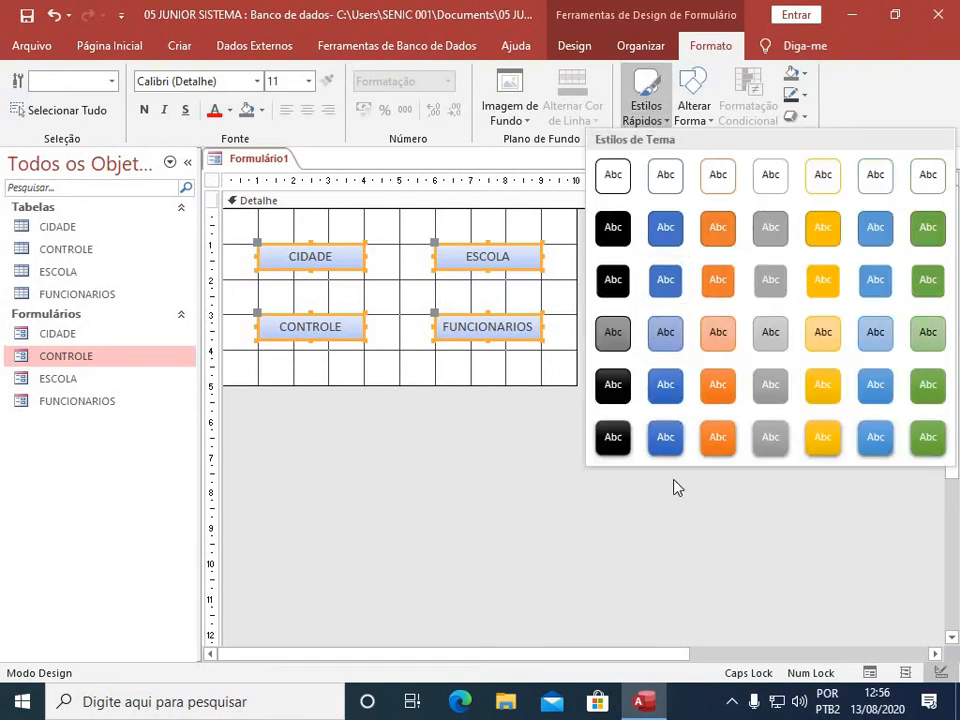
left_click(611, 441)
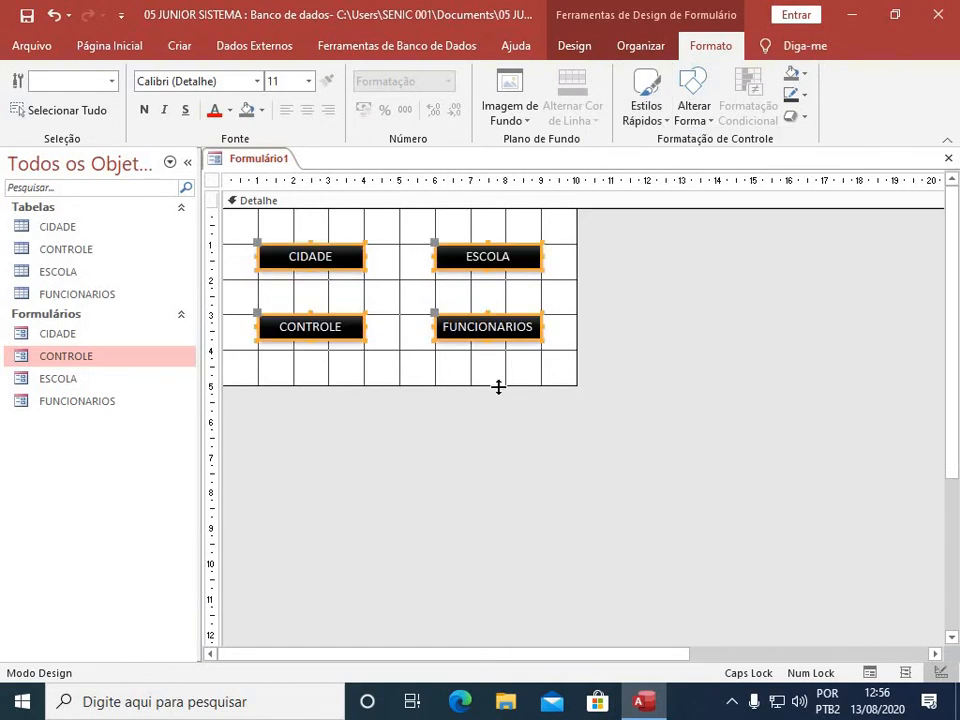
Step: Change the shape of the four selected command buttons to a rounded rectangle
left_click(692, 125)
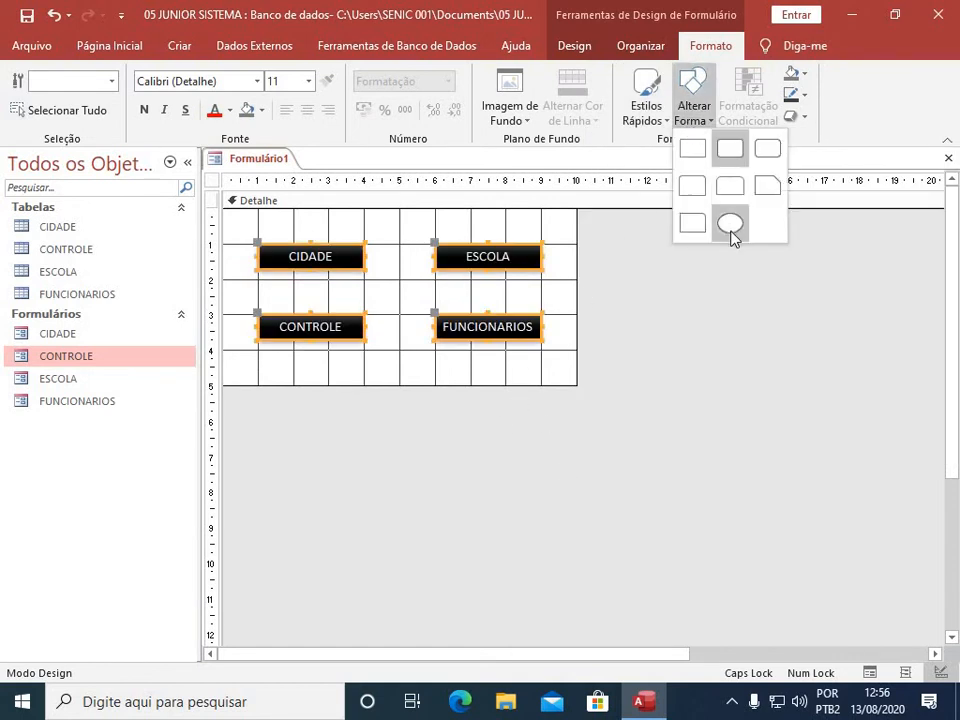
left_click(767, 184)
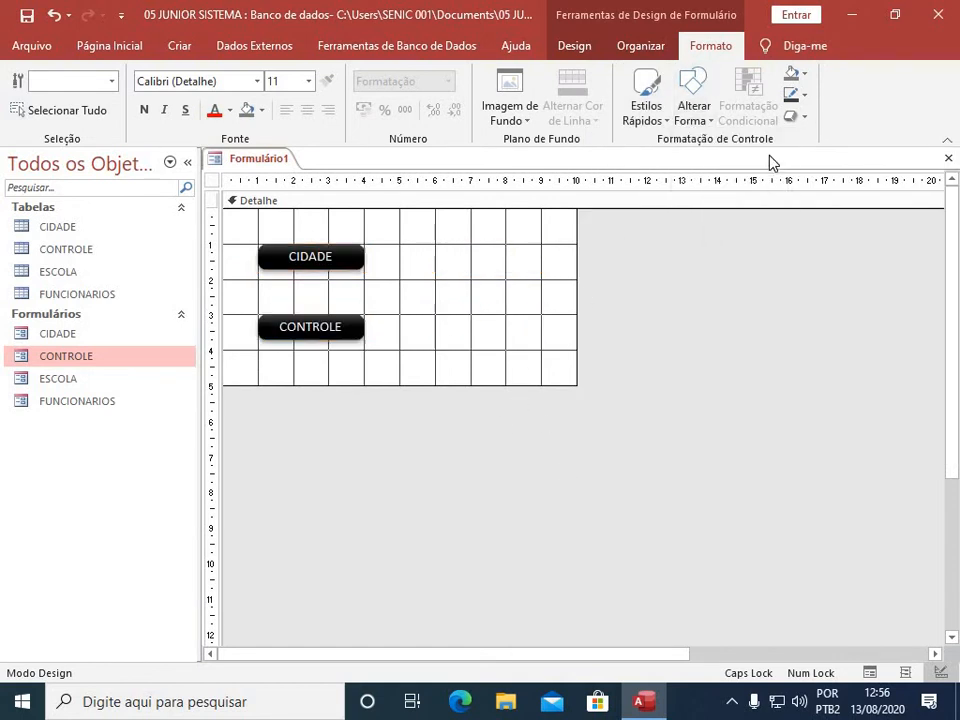
Step: Fill the background of the form's Detalhe section with dark blue from the standard colours
left_click(508, 229)
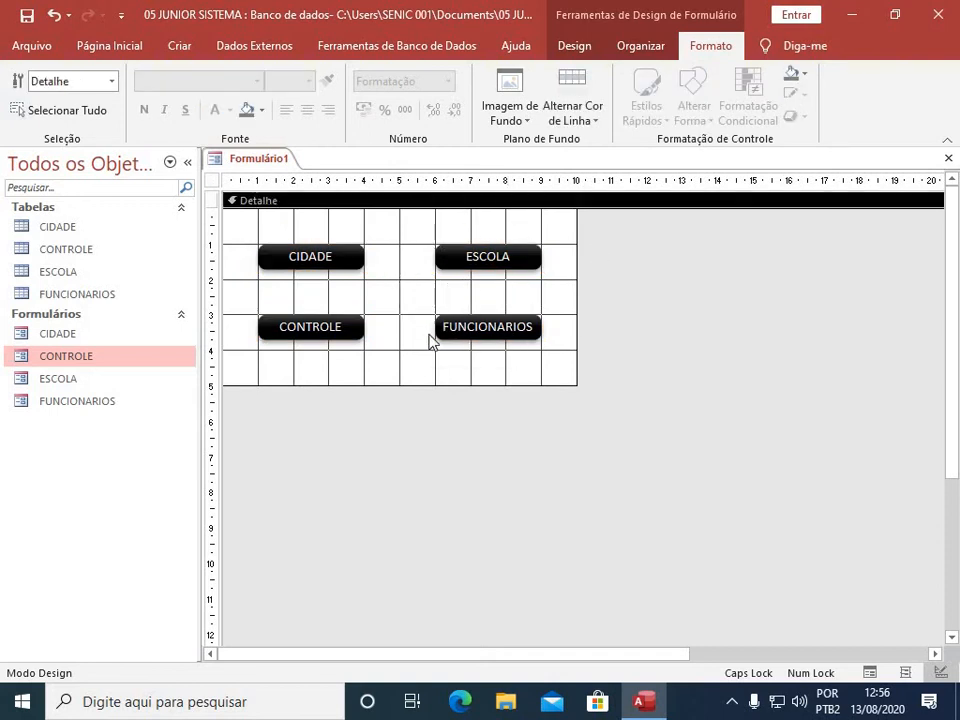
left_click(805, 80)
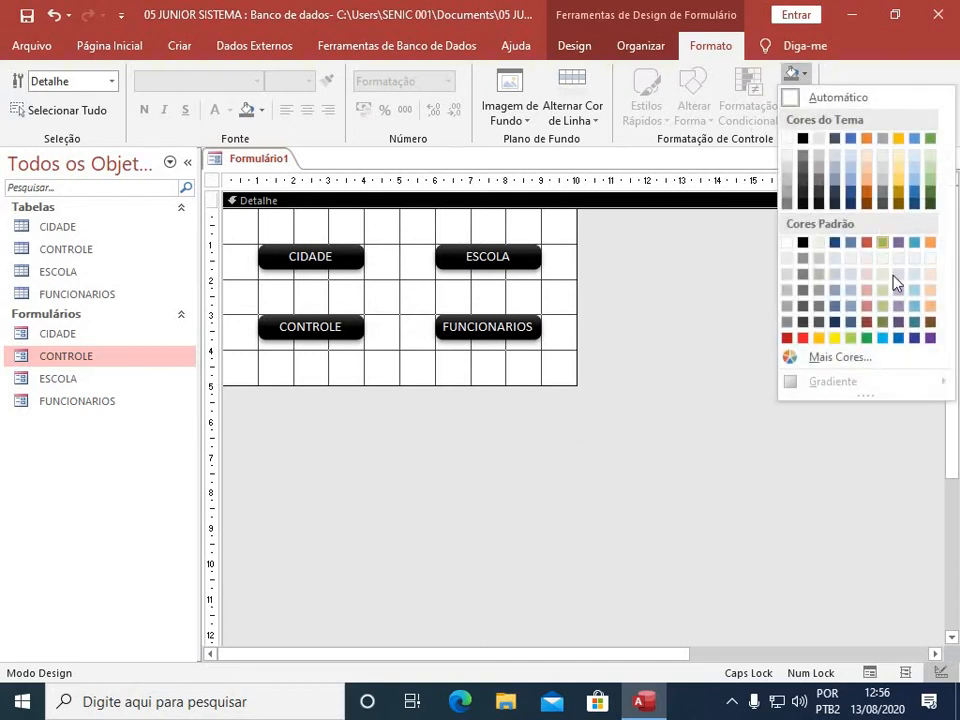
left_click(916, 339)
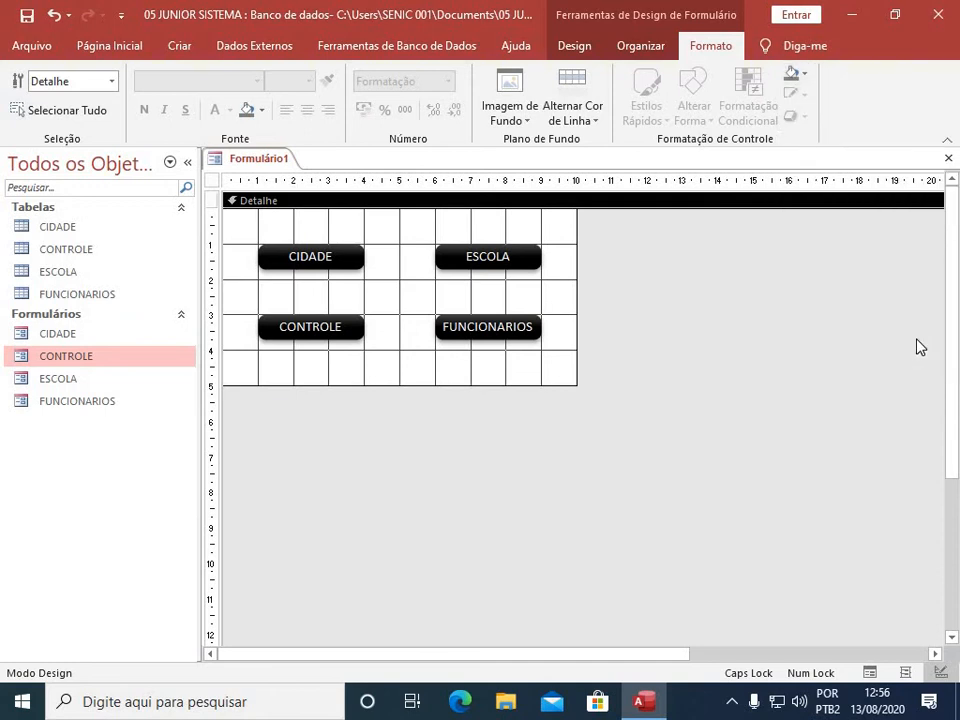
Step: Try yellow as the Detalhe section's background colour and return it to the recently used dark blue
right_click(390, 288)
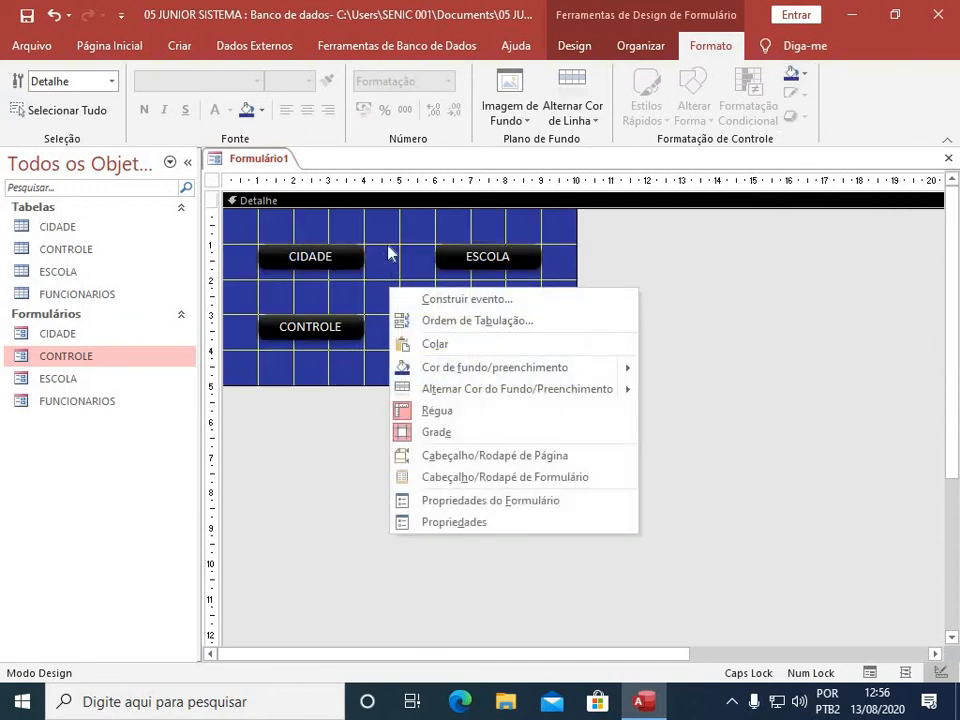
mouse_move(489, 373)
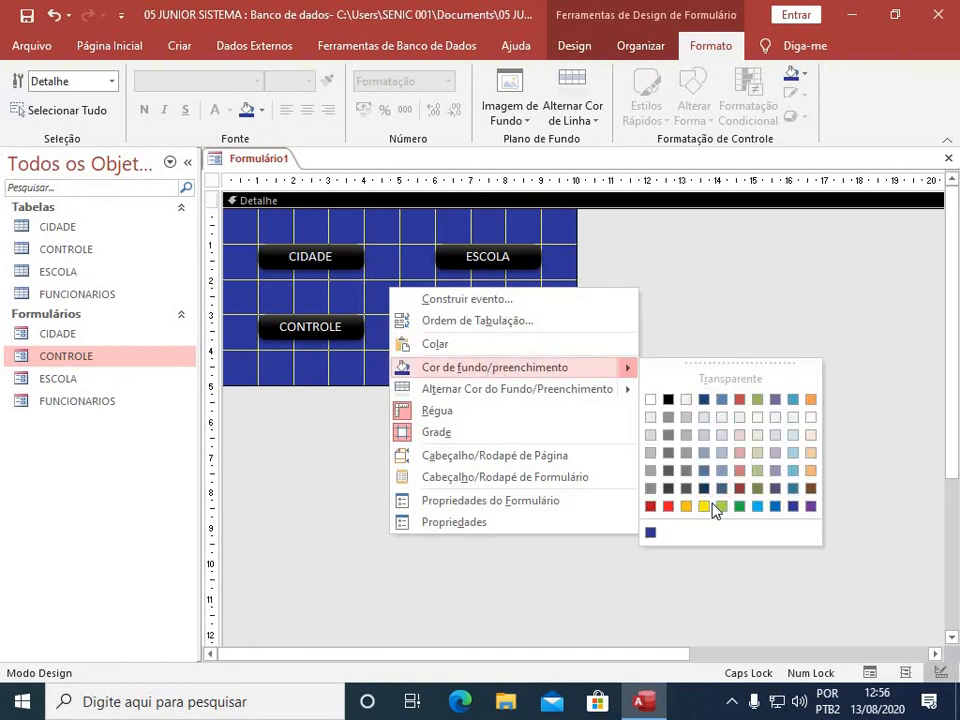
left_click(465, 417)
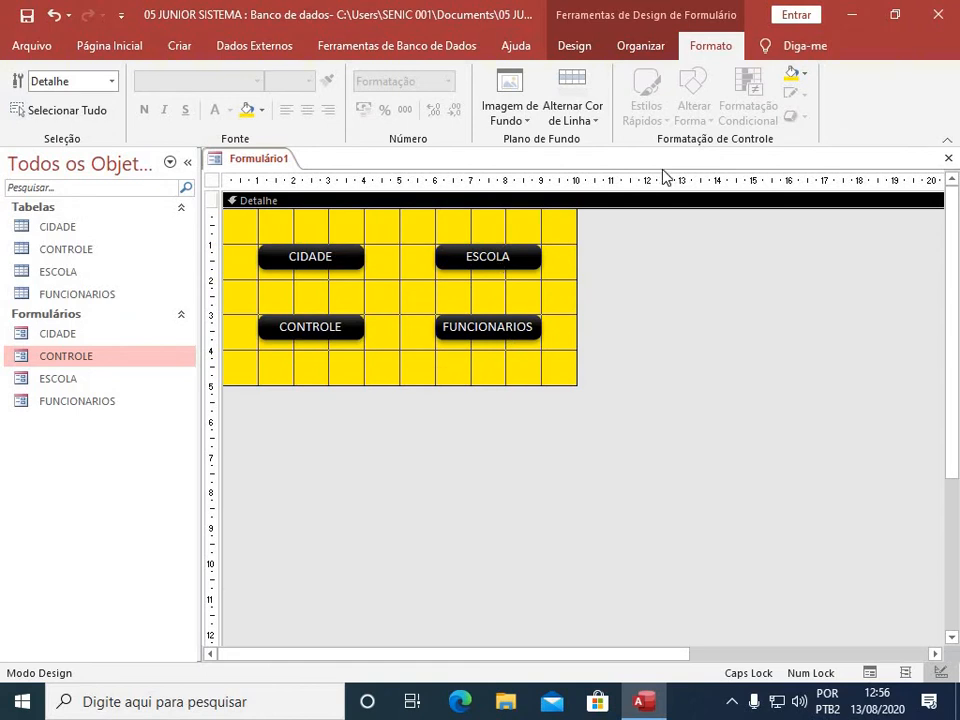
right_click(397, 266)
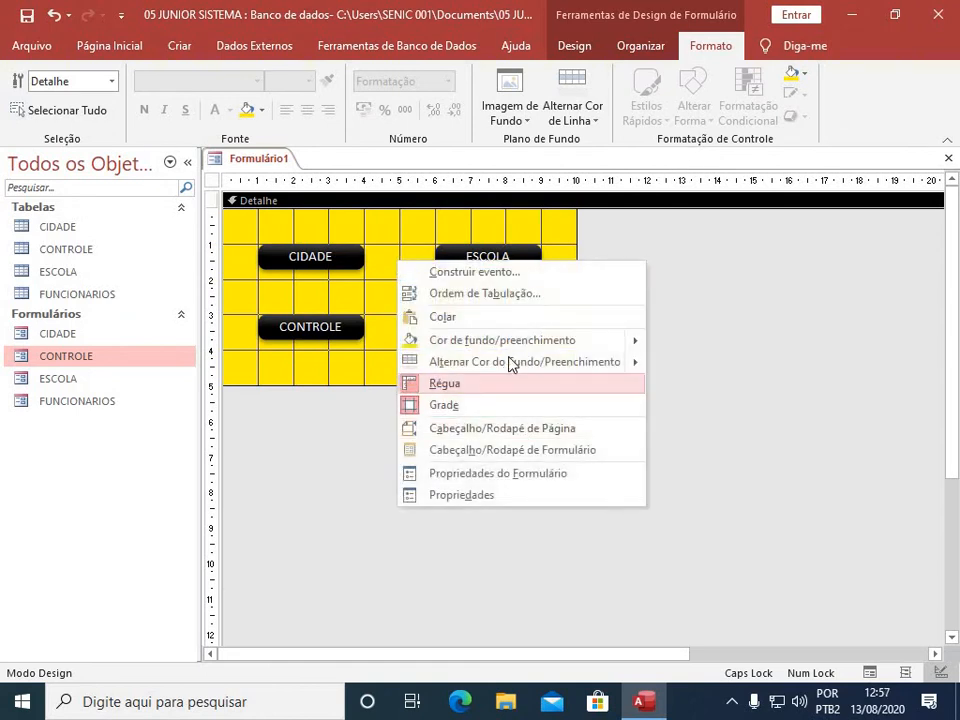
mouse_move(574, 341)
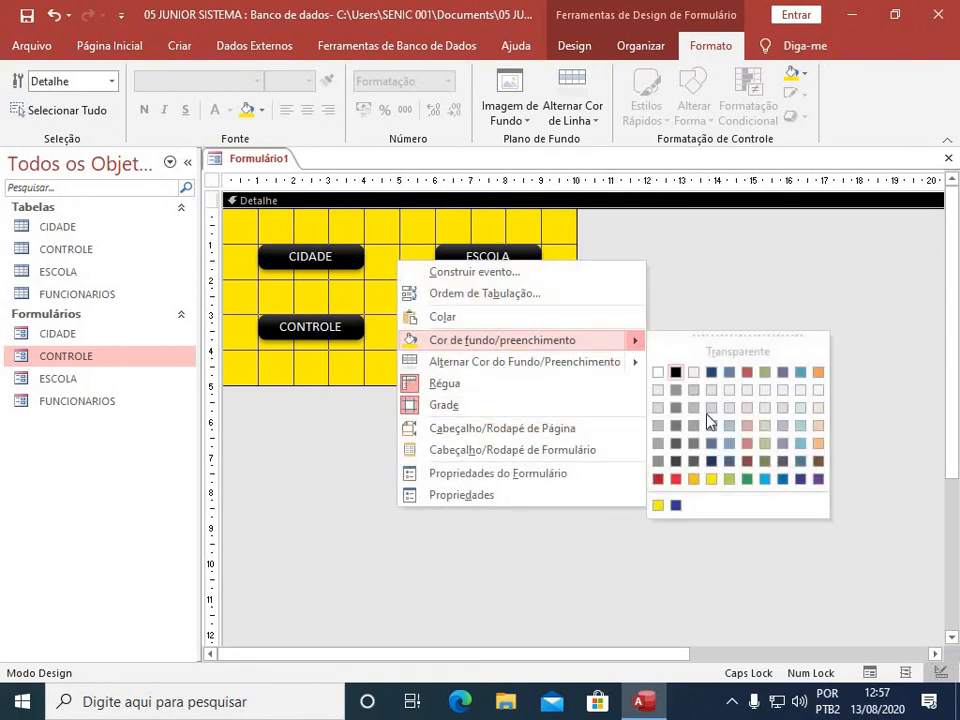
left_click(676, 505)
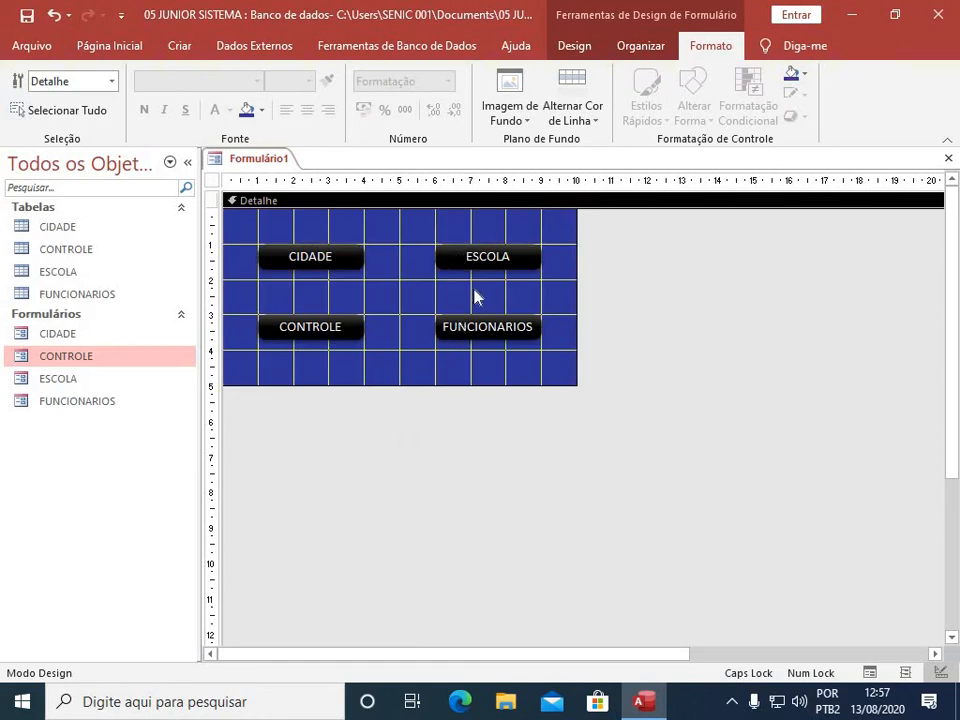
left_click(520, 117)
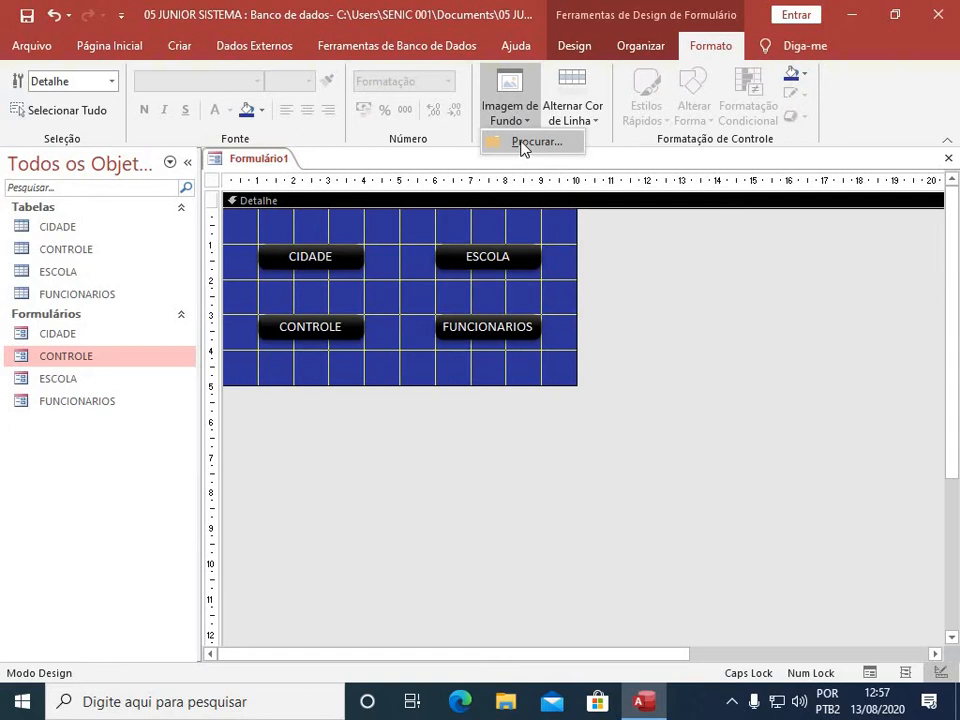
left_click(407, 273)
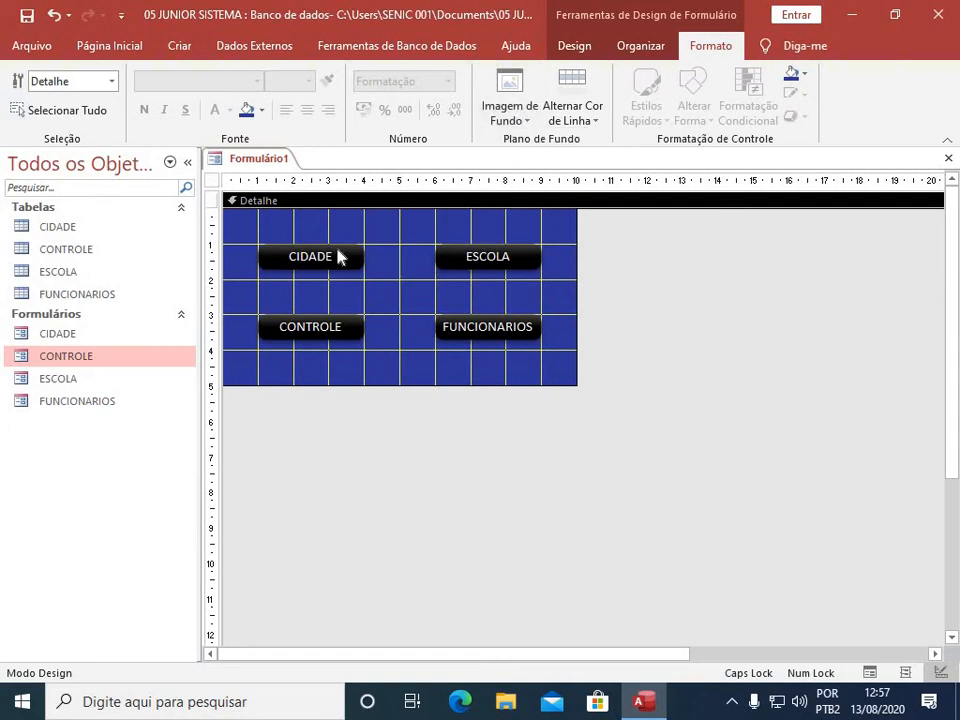
Step: Save the form as MENU DO SISTEMA and close it
left_click(27, 15)
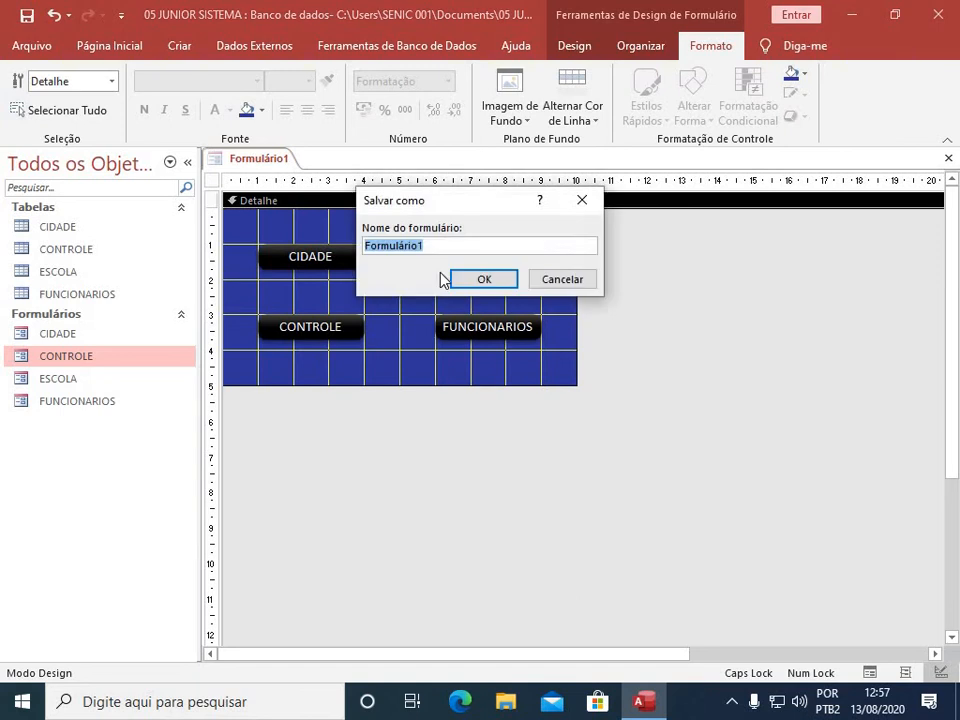
type("MENU")
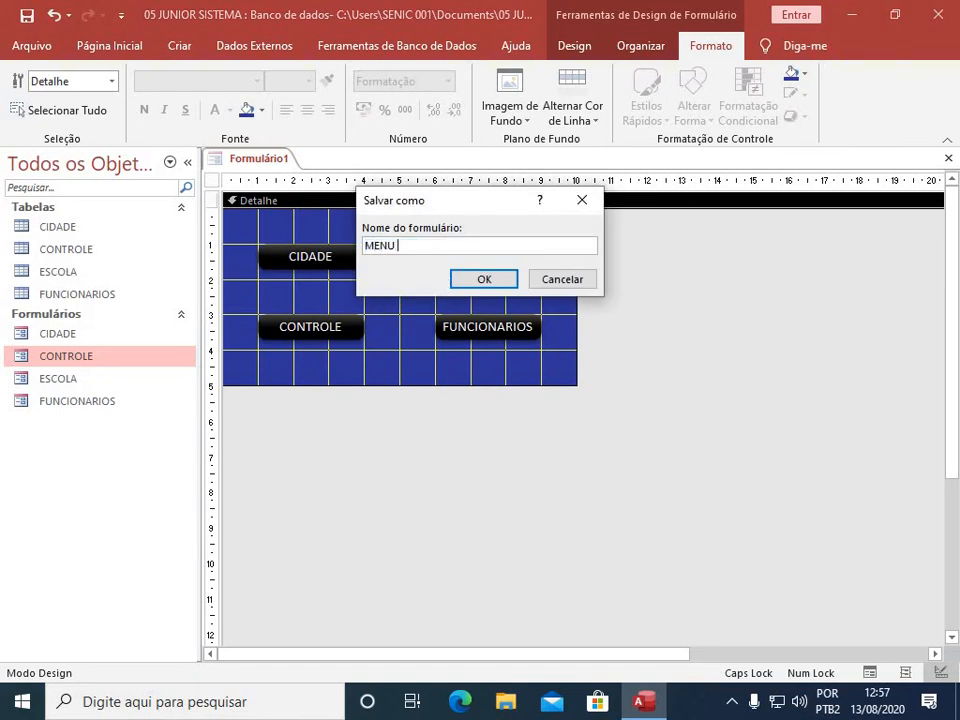
type(" DO SISTEMA")
key("Return")
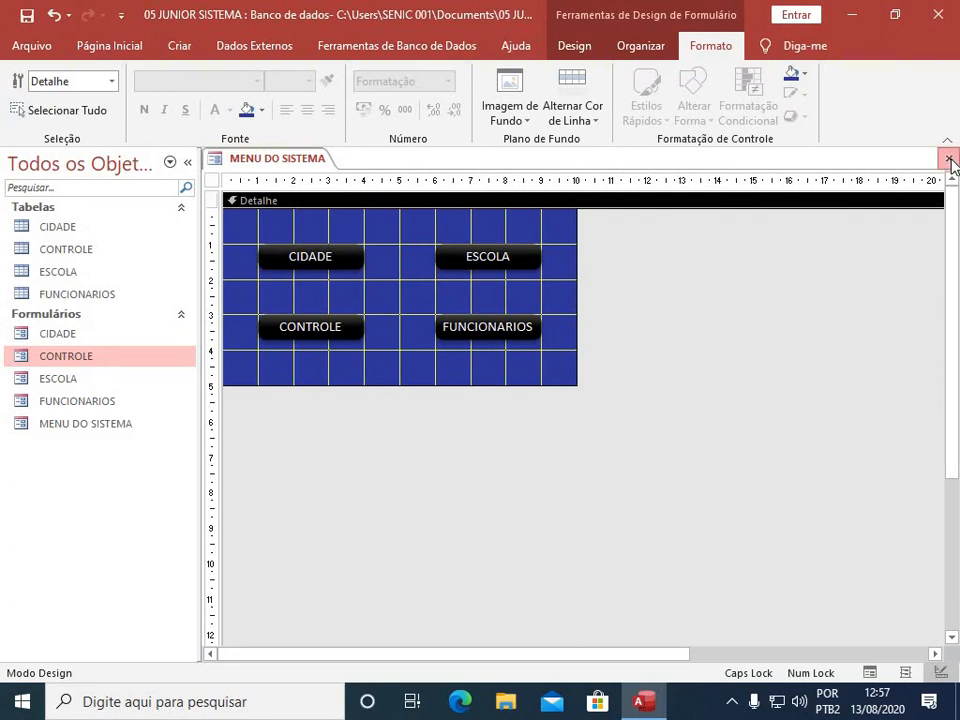
left_click(951, 160)
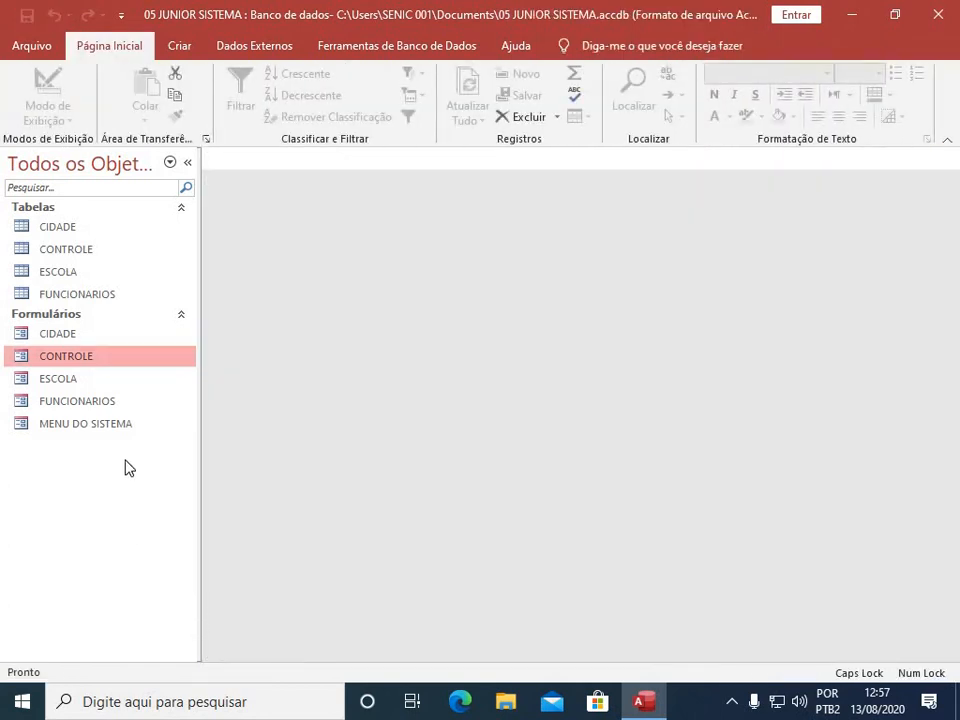
Step: Create a new macro with an AbrirFormulário action that opens the form MENU DO SISTEMA
left_click(184, 50)
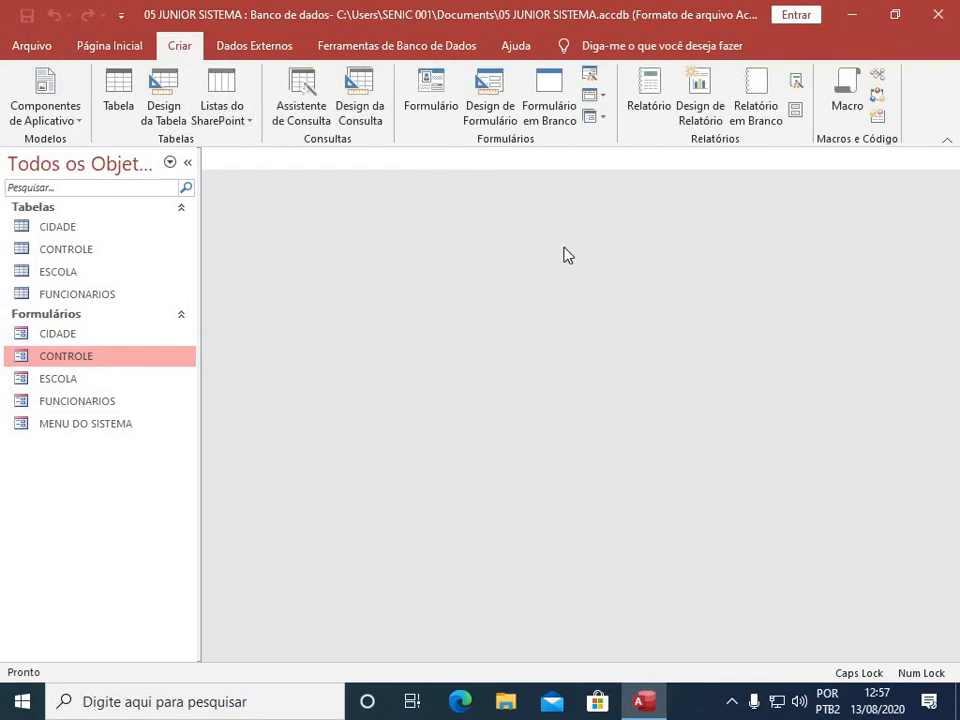
left_click(849, 97)
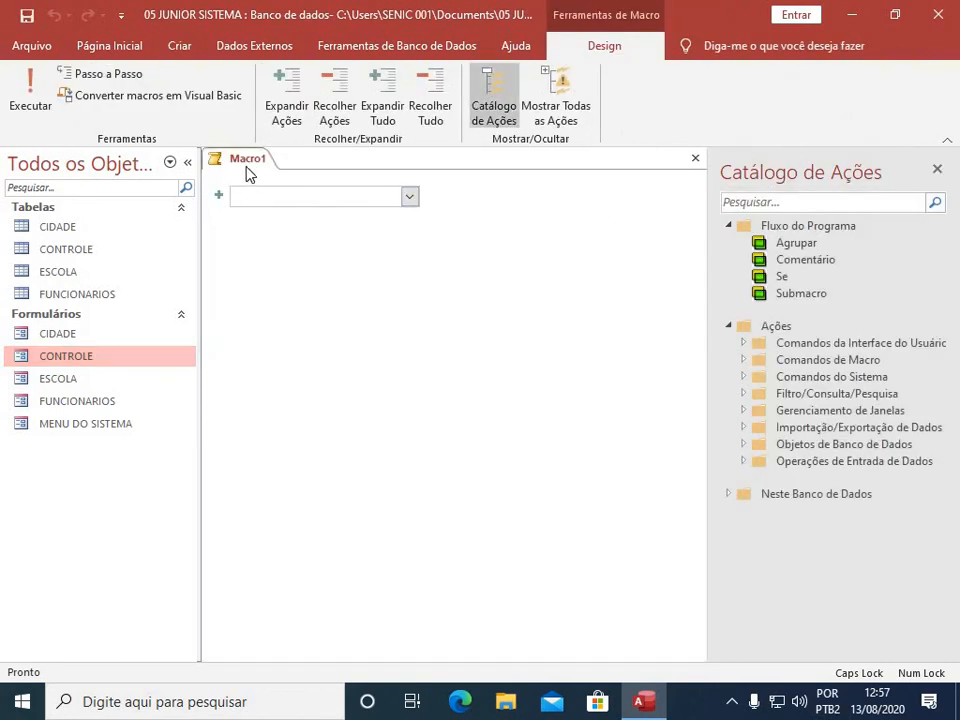
left_click(410, 198)
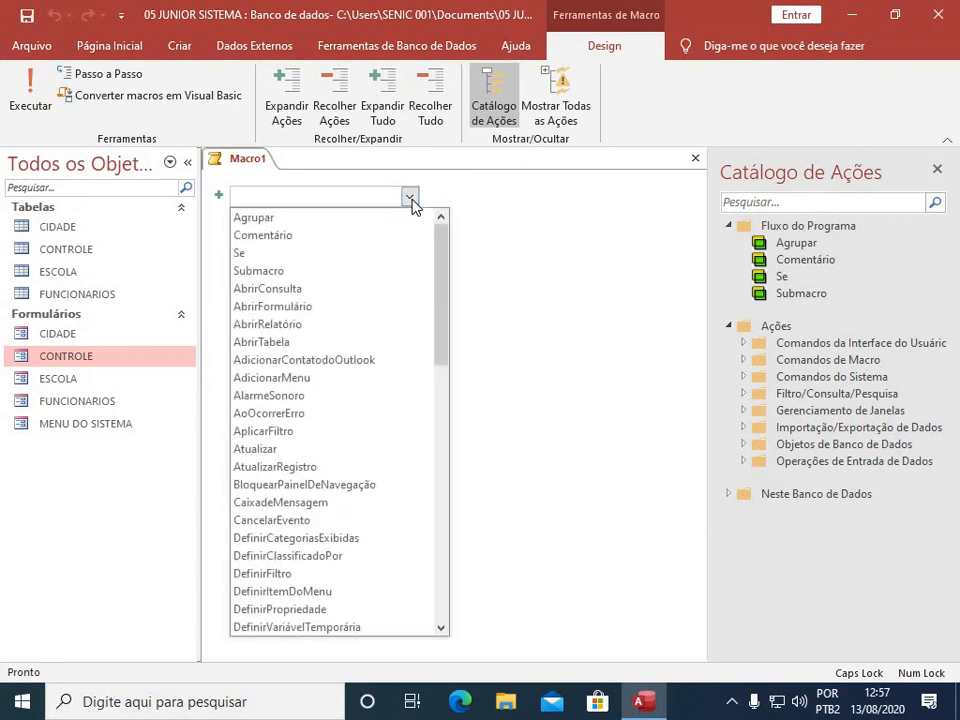
left_click(278, 310)
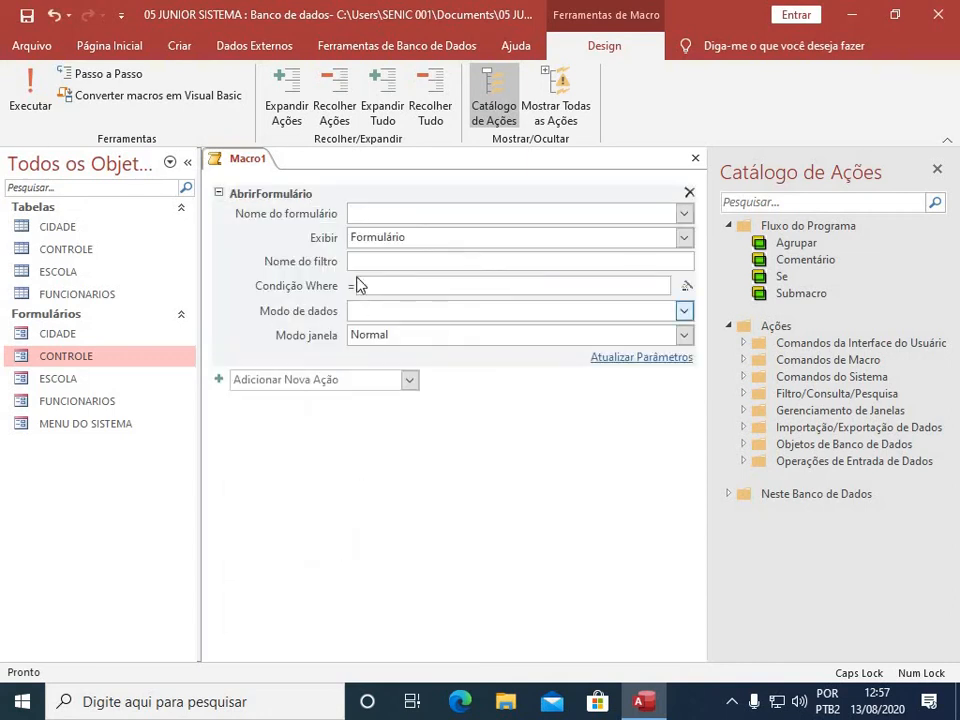
type("MENU DO SISTEMA")
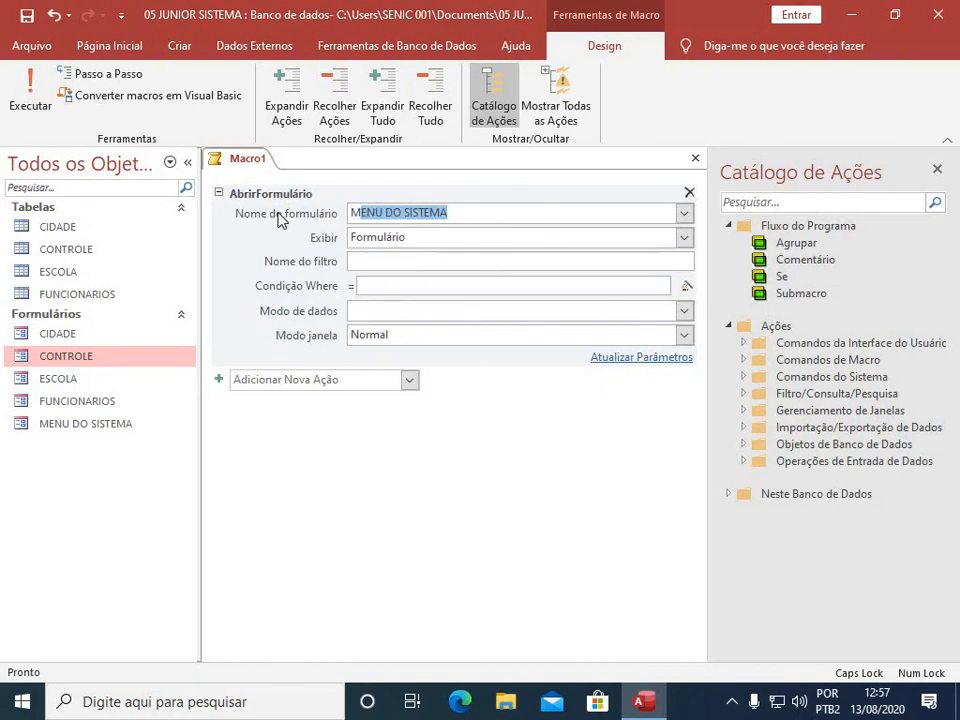
Step: Add a MaximizarJanela action to the macro below the AbrirFormulário action
mouse_move(321, 214)
mouse_move(383, 229)
left_click(409, 381)
scroll(362, 300, "down", 15)
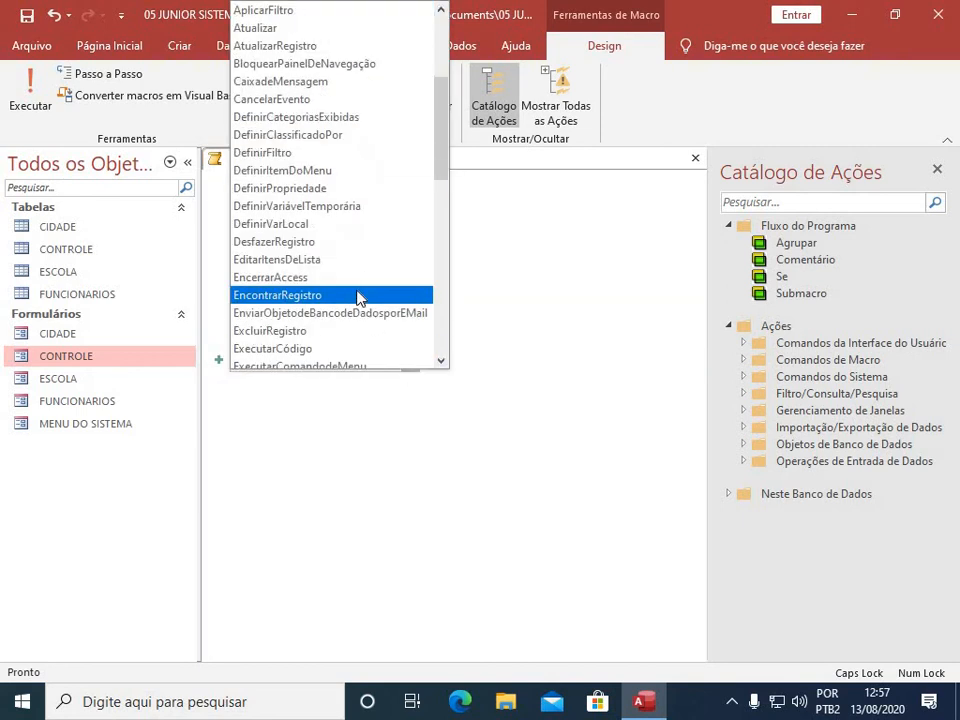
scroll(360, 297, "up", 5)
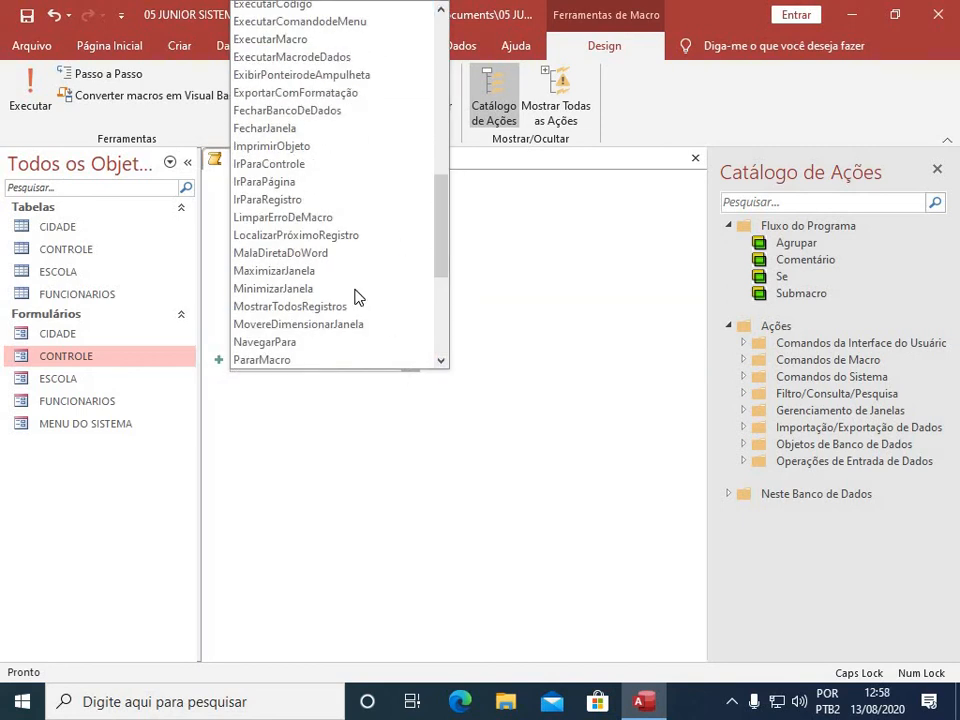
scroll(358, 297, "down", 1)
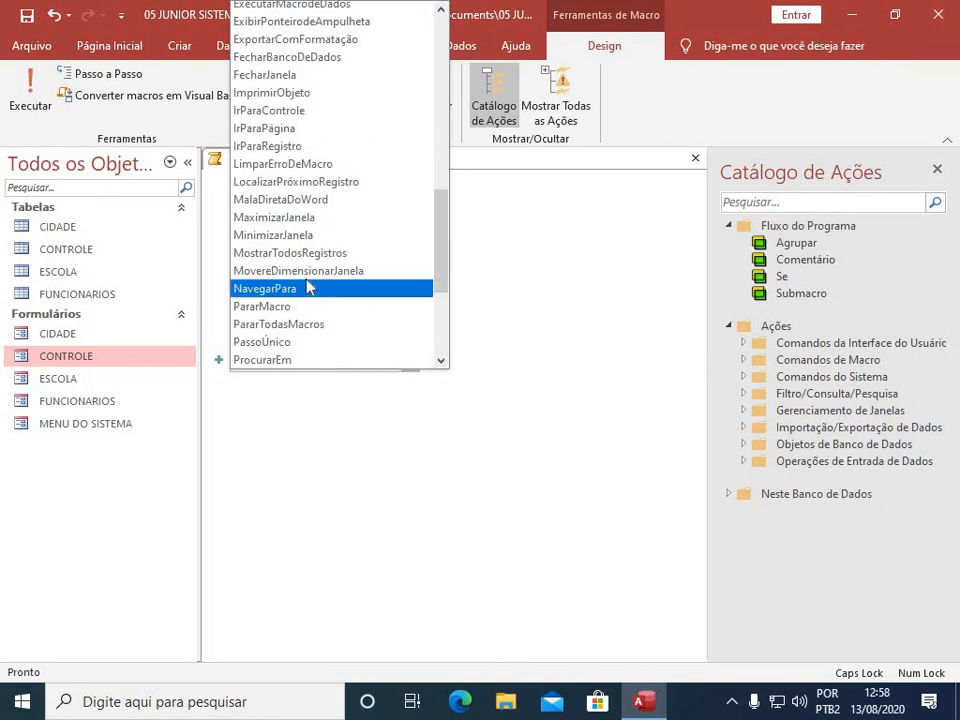
left_click(263, 227)
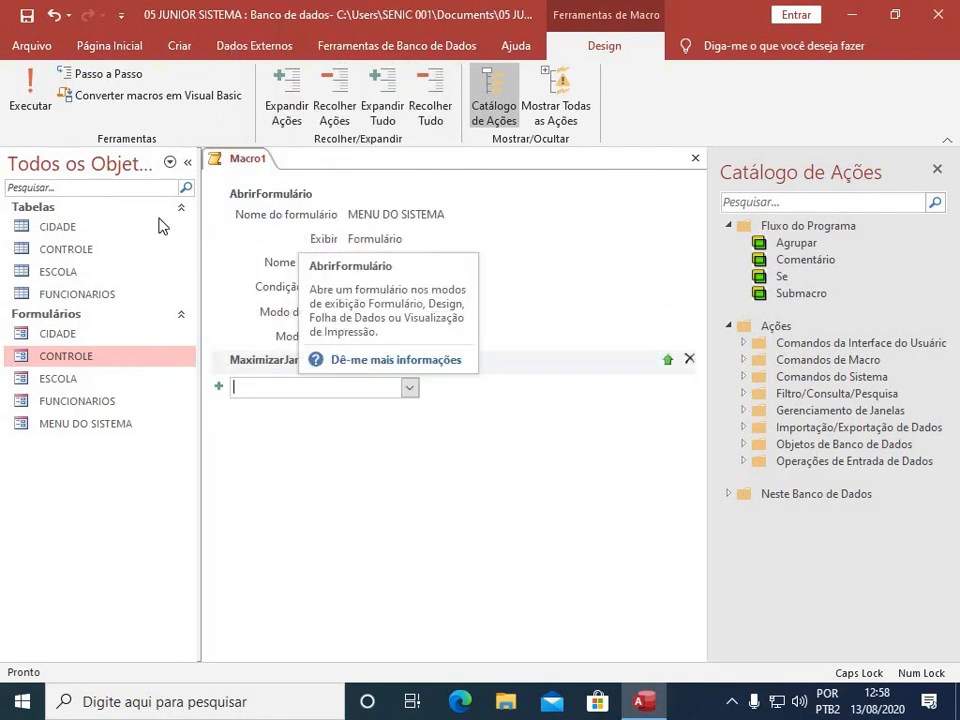
Step: Save the macro under the name AUTOEXEC
left_click(27, 15)
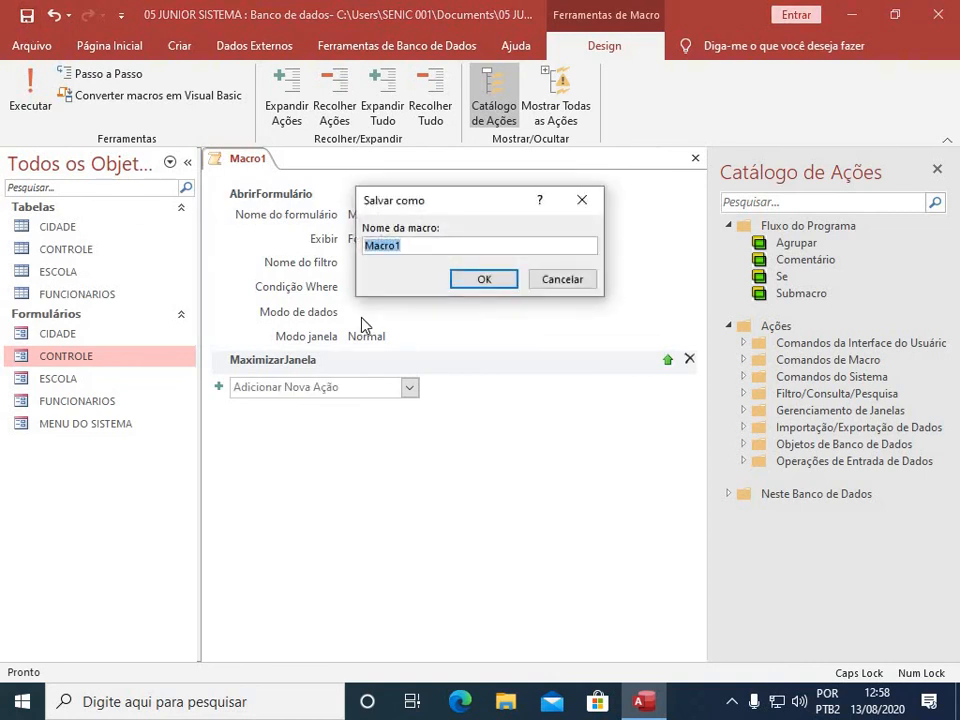
type("AUTOEXEC")
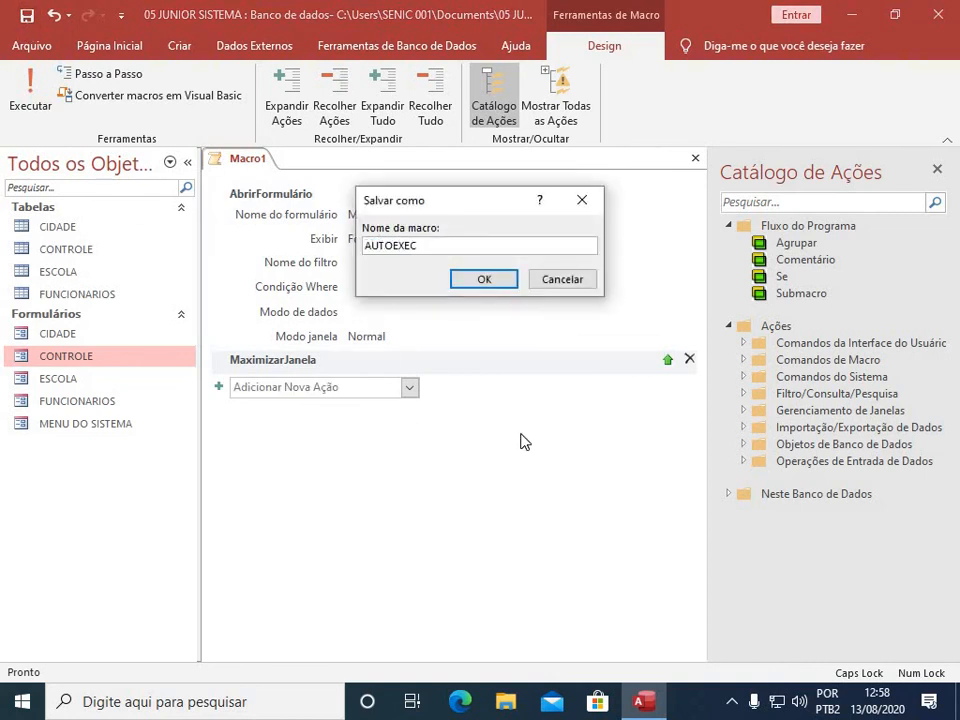
left_click(490, 283)
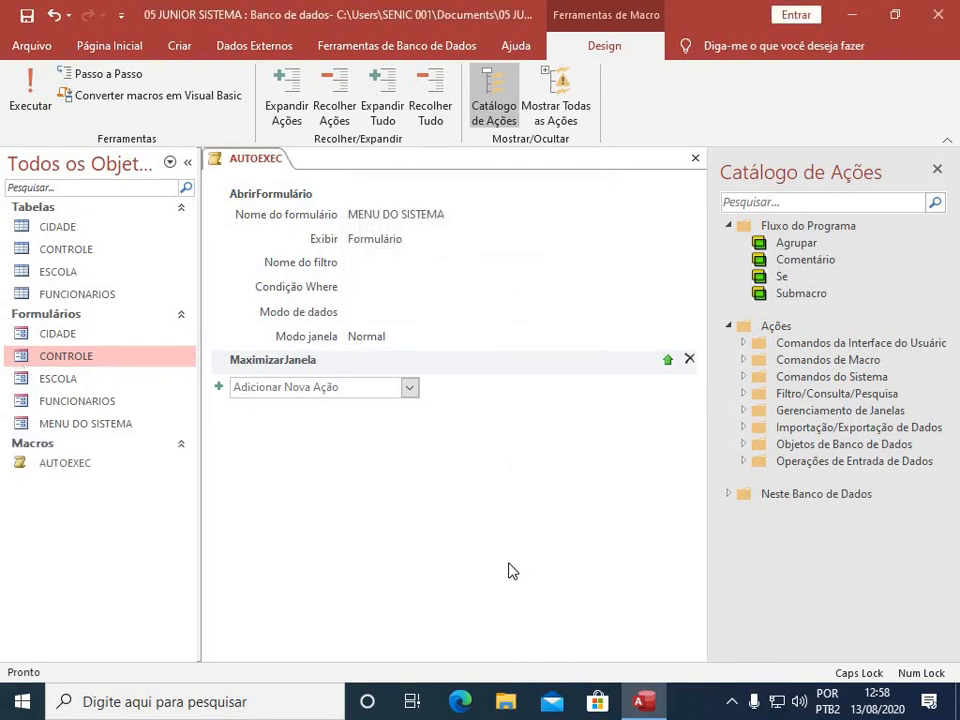
Step: Run the AUTOEXEC macro and test the menu's CIDADE and ESCOLA buttons, closing each form they open
left_click(29, 96)
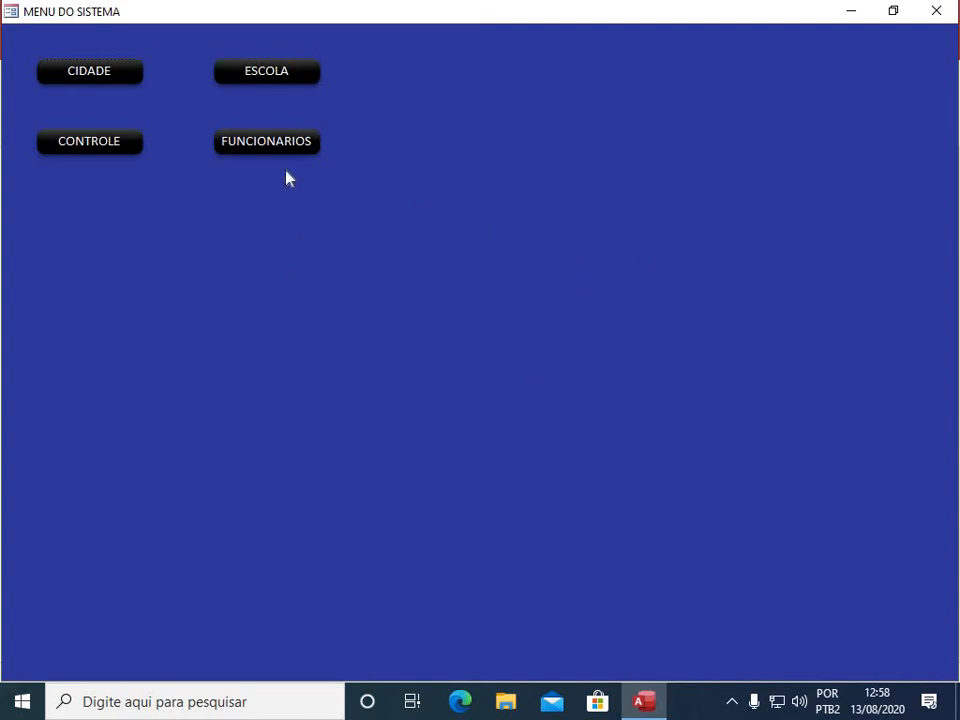
left_click(93, 78)
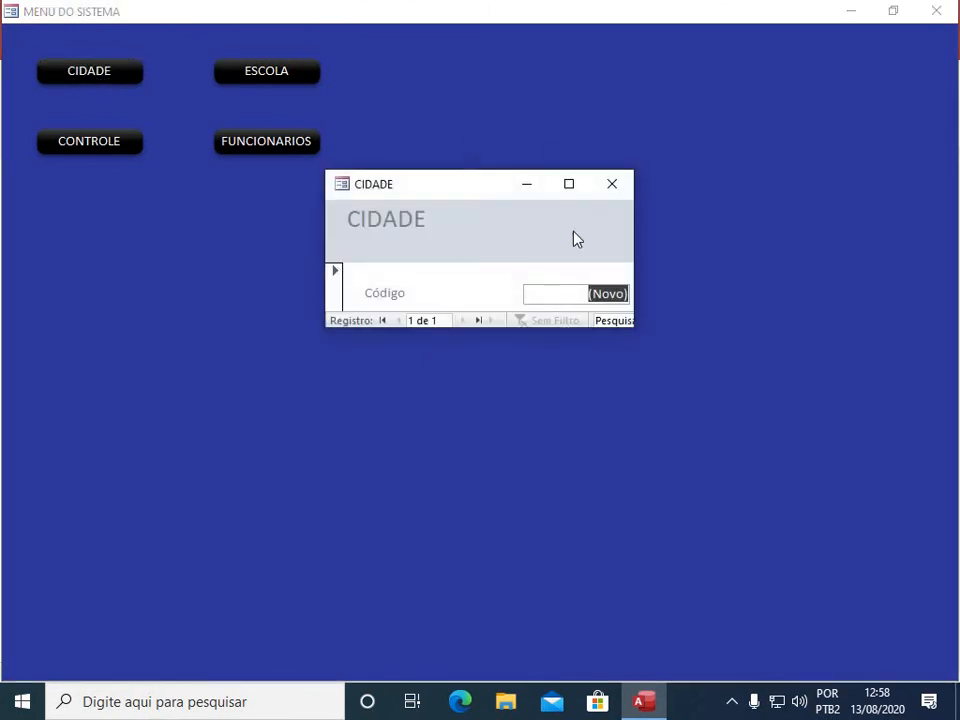
left_click(612, 186)
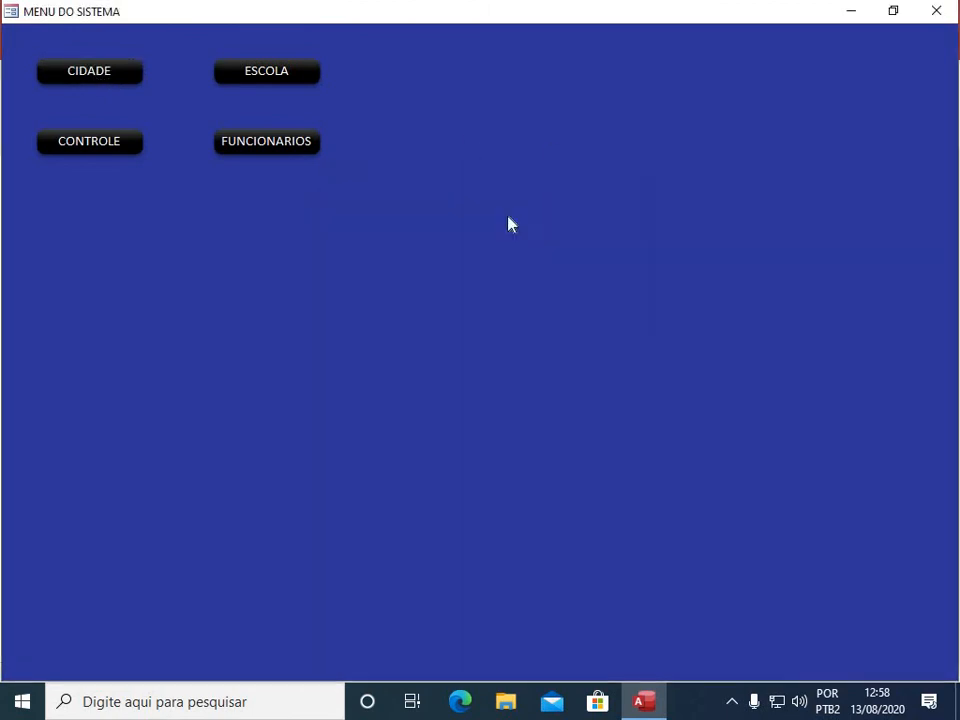
left_click(287, 74)
left_click(612, 186)
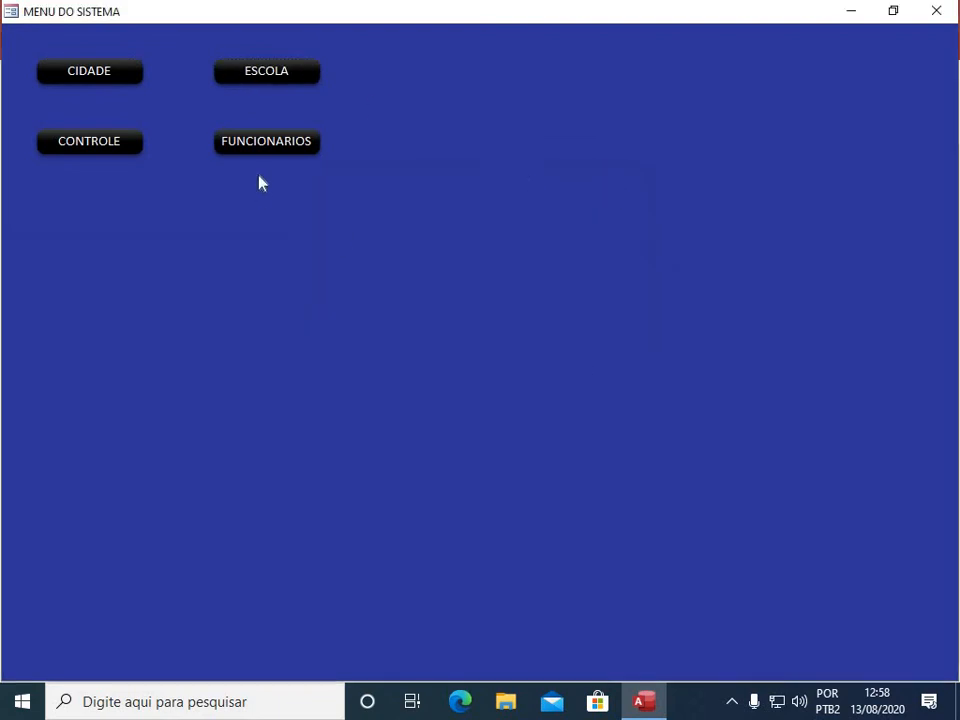
Step: Open the FUNCIONARIOS form from the menu and go to a new blank record
left_click(285, 144)
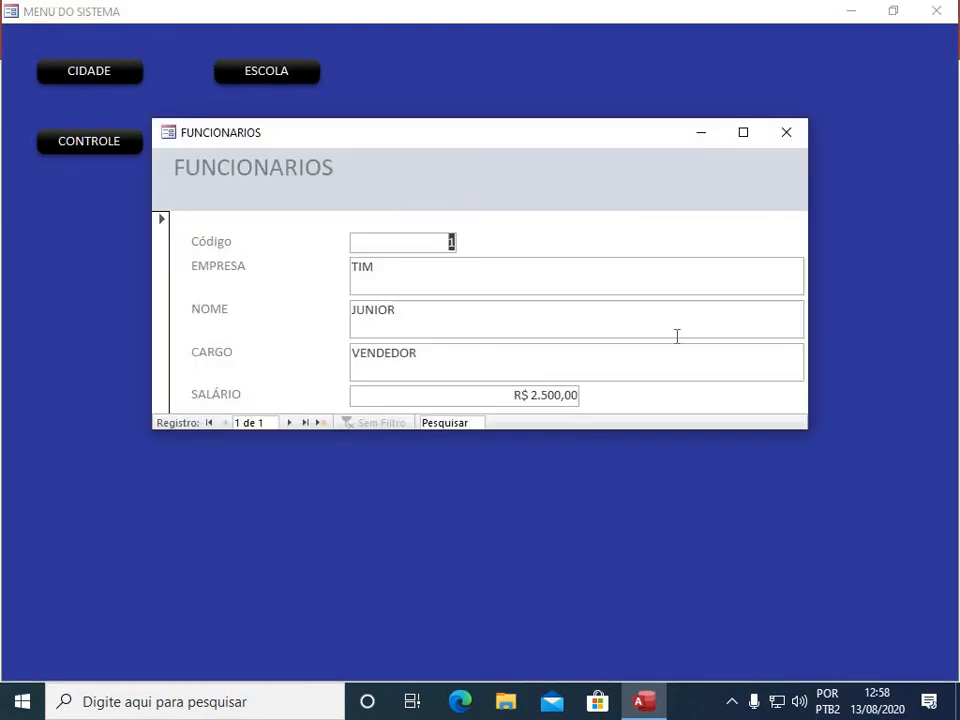
left_click(289, 423)
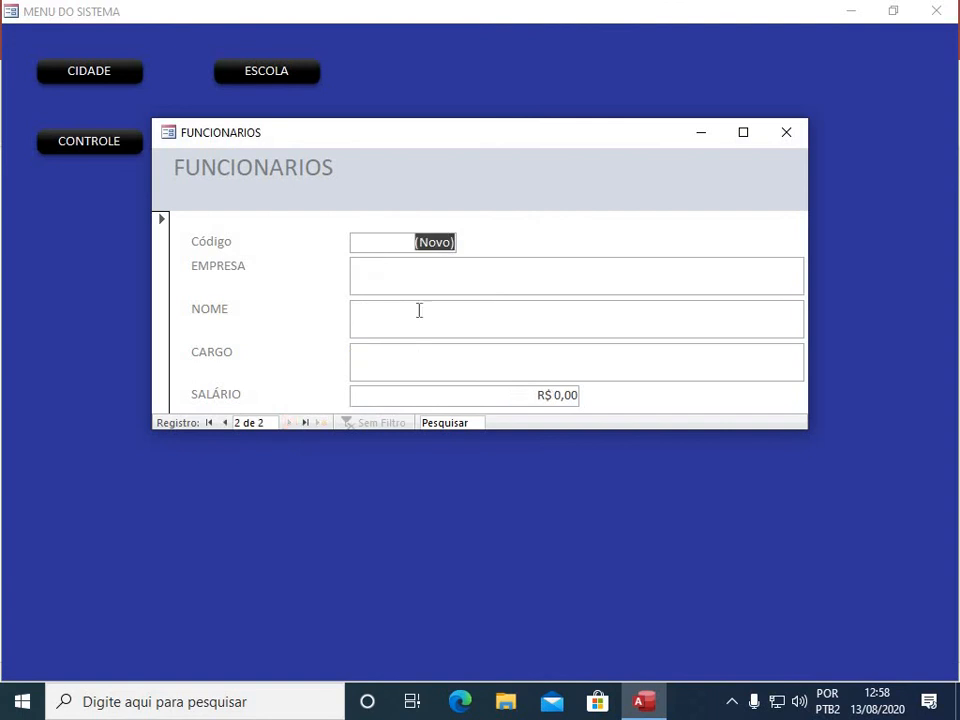
Step: Close the FUNCIONARIOS form and test the menu's CONTROLE button, closing the form it opens
left_click(788, 132)
left_click(111, 146)
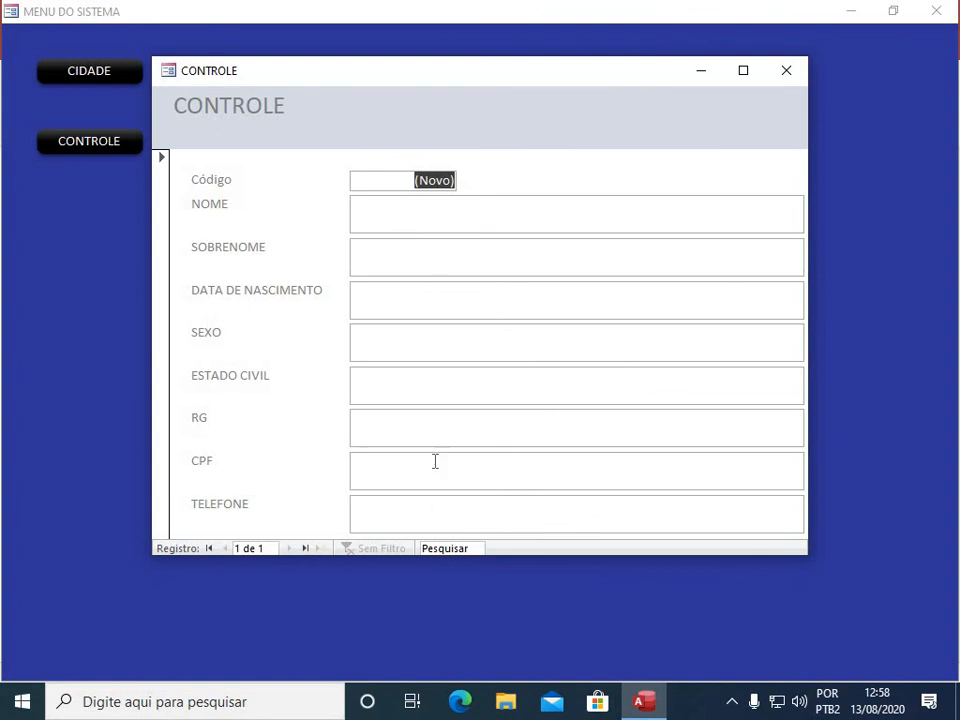
left_click(787, 72)
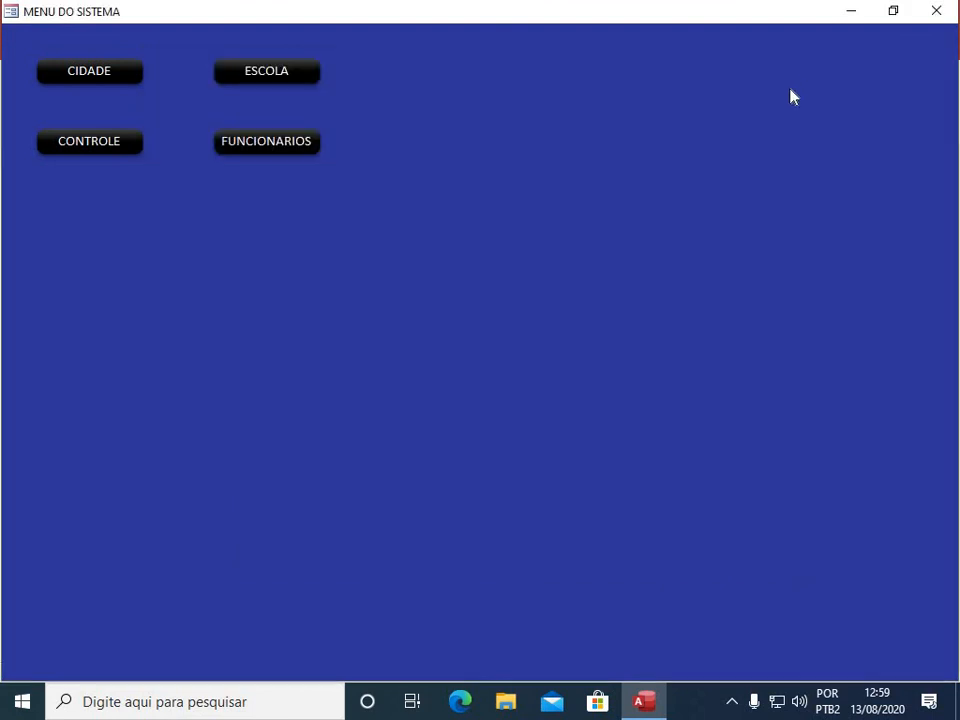
Step: Close the MENU DO SISTEMA form and the AUTOEXEC macro's design view
left_click(947, 12)
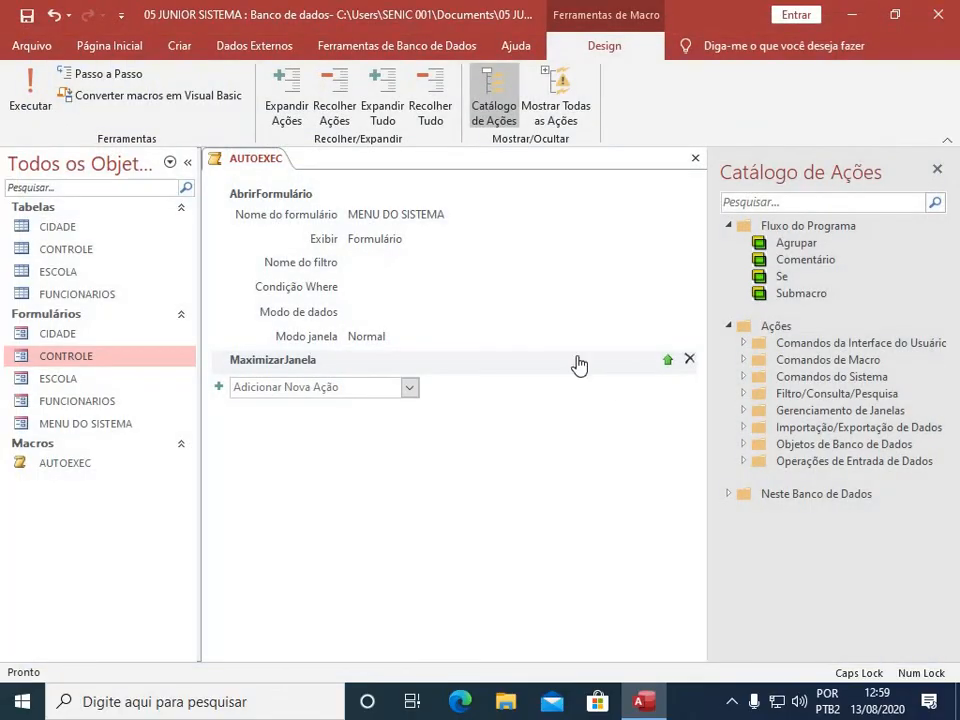
left_click(697, 161)
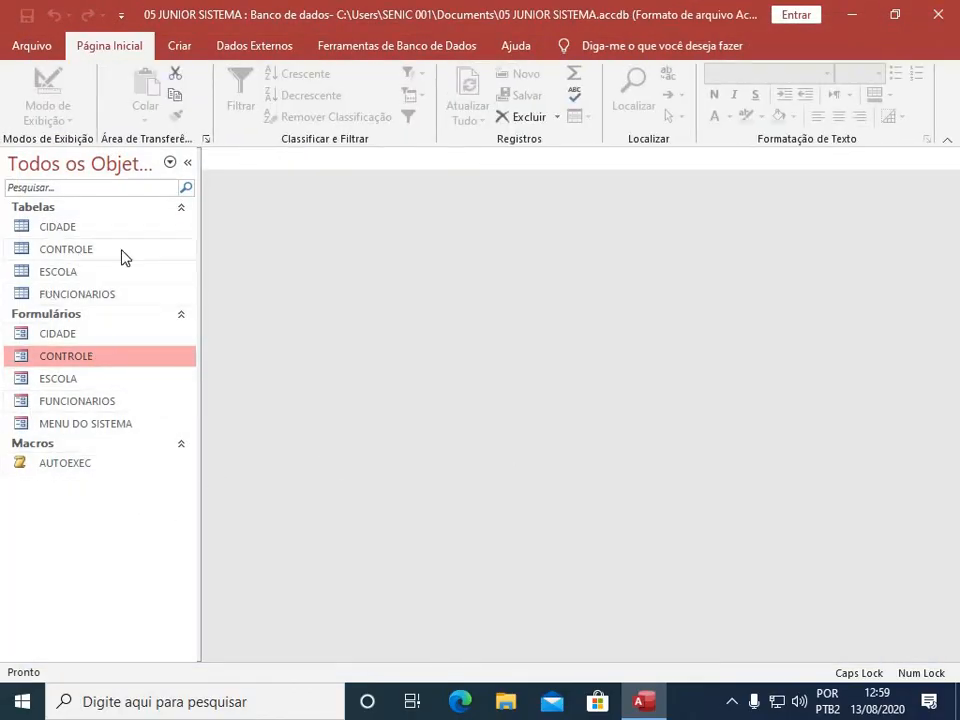
left_click(62, 228)
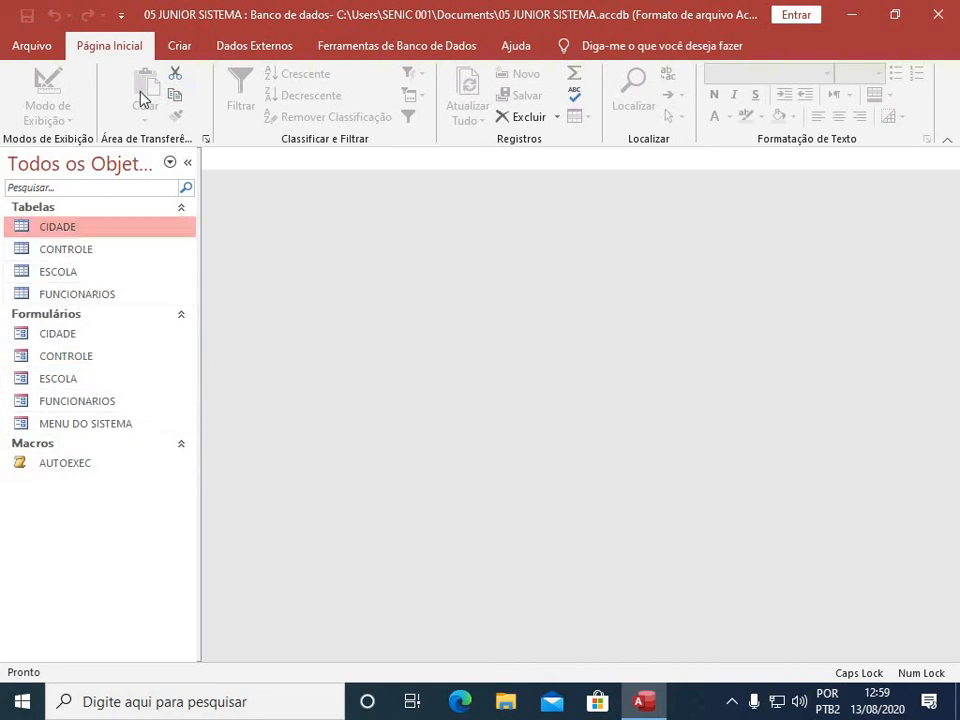
left_click(190, 47)
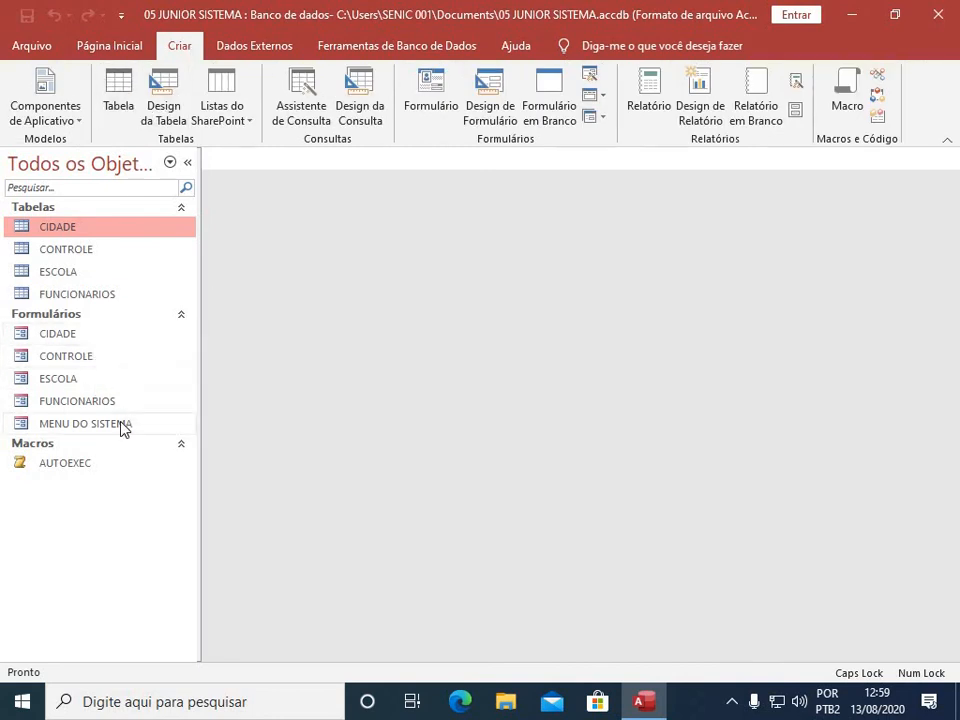
Step: Open the MENU DO SISTEMA form directly and close it, and run the AUTOEXEC macro to compare how the menu opens
double_click(60, 425)
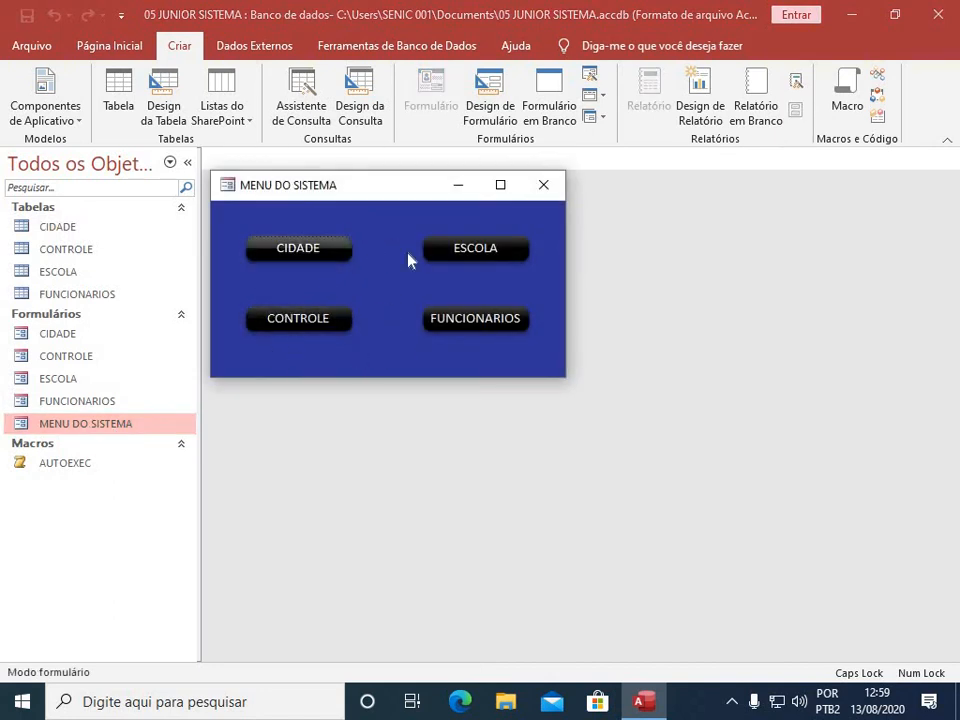
left_click(553, 195)
double_click(64, 467)
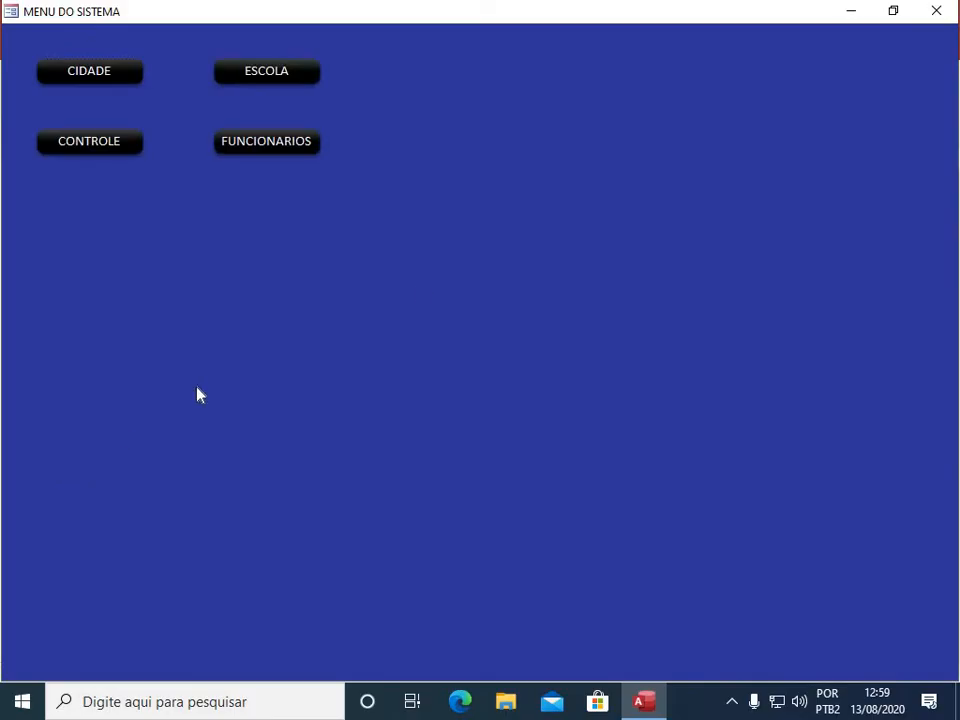